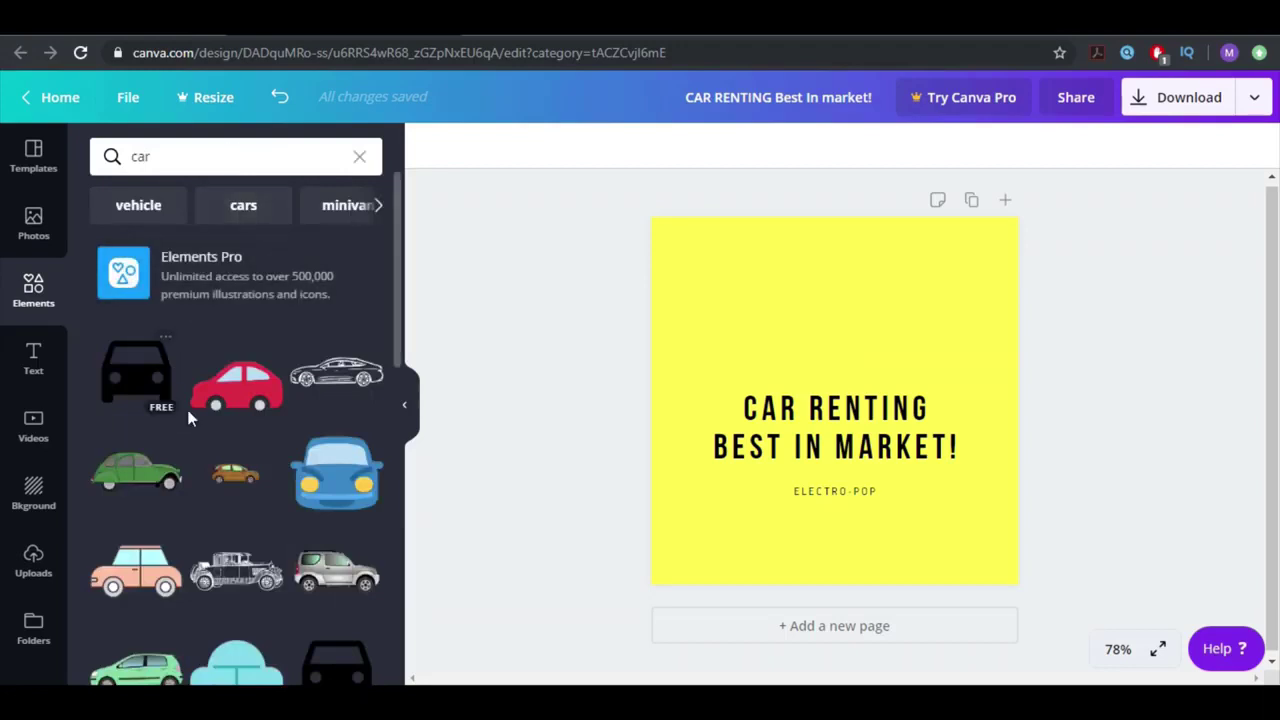
Try the red car graphic above the heading with the heading shifted lower, and delete the car
left_click(237, 385)
left_click_drag(831, 425, 846, 462)
left_click(850, 378)
left_click_drag(850, 378, 853, 257)
left_click(983, 607)
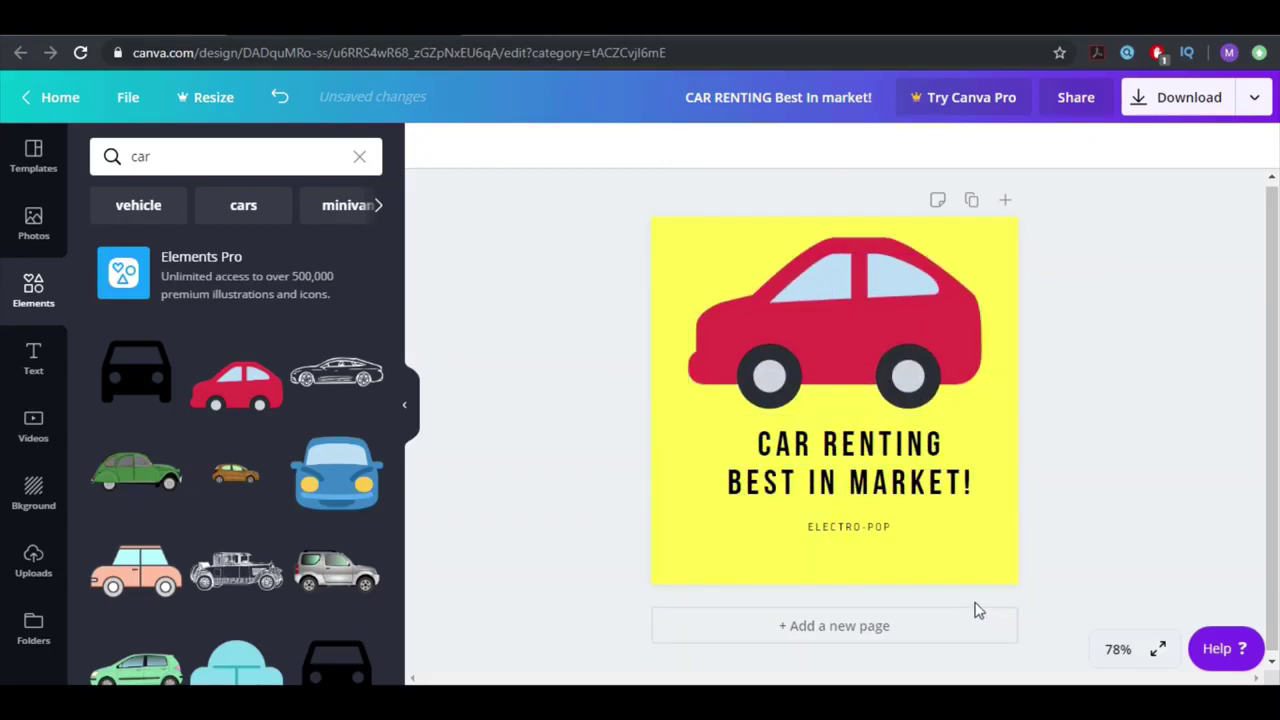
left_click(915, 398)
key("Delete")
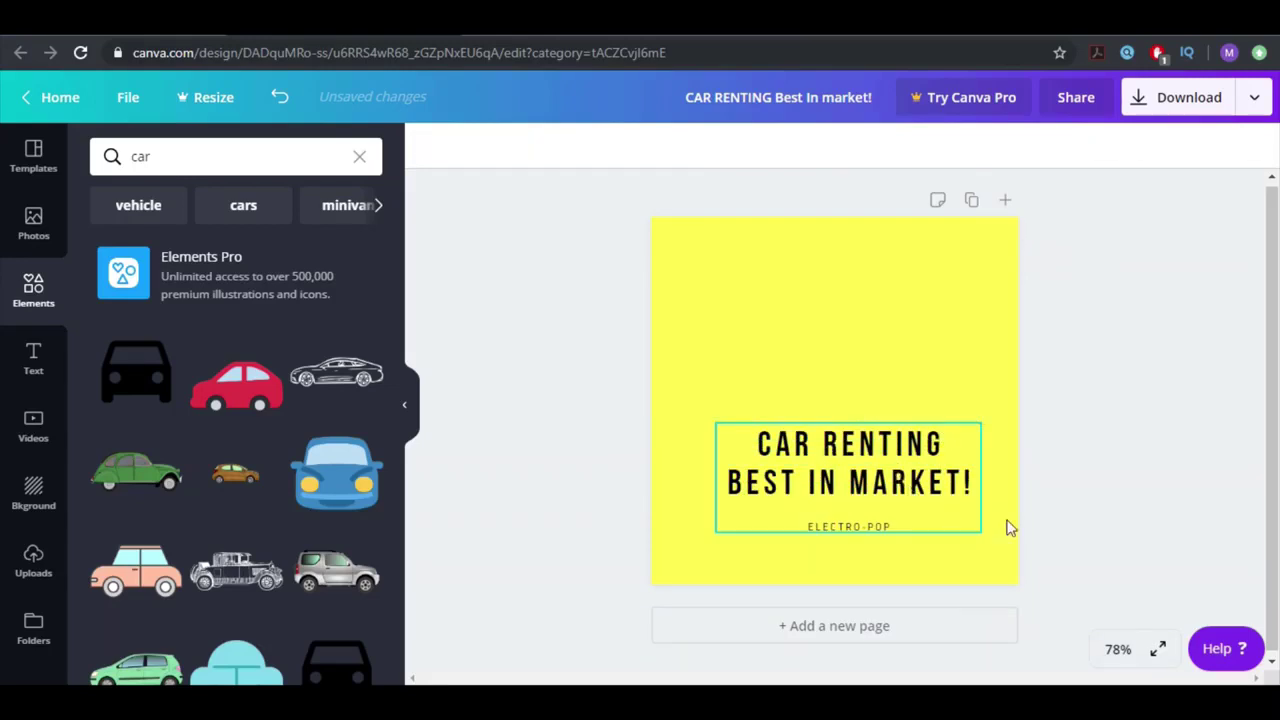
Delete the "ELECTRO-POP" subtitle beneath the heading
left_click(877, 537)
key("Delete")
left_click(951, 551)
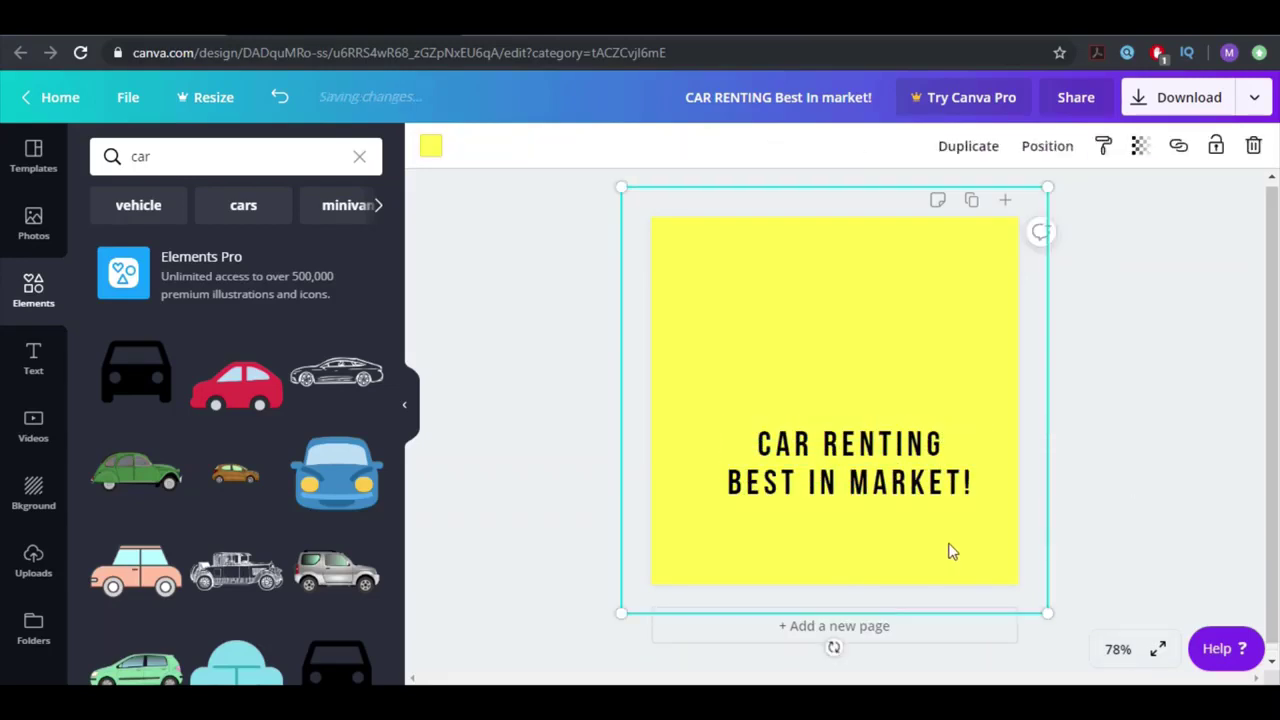
left_click_drag(895, 544, 850, 460)
key("ctrl+z")
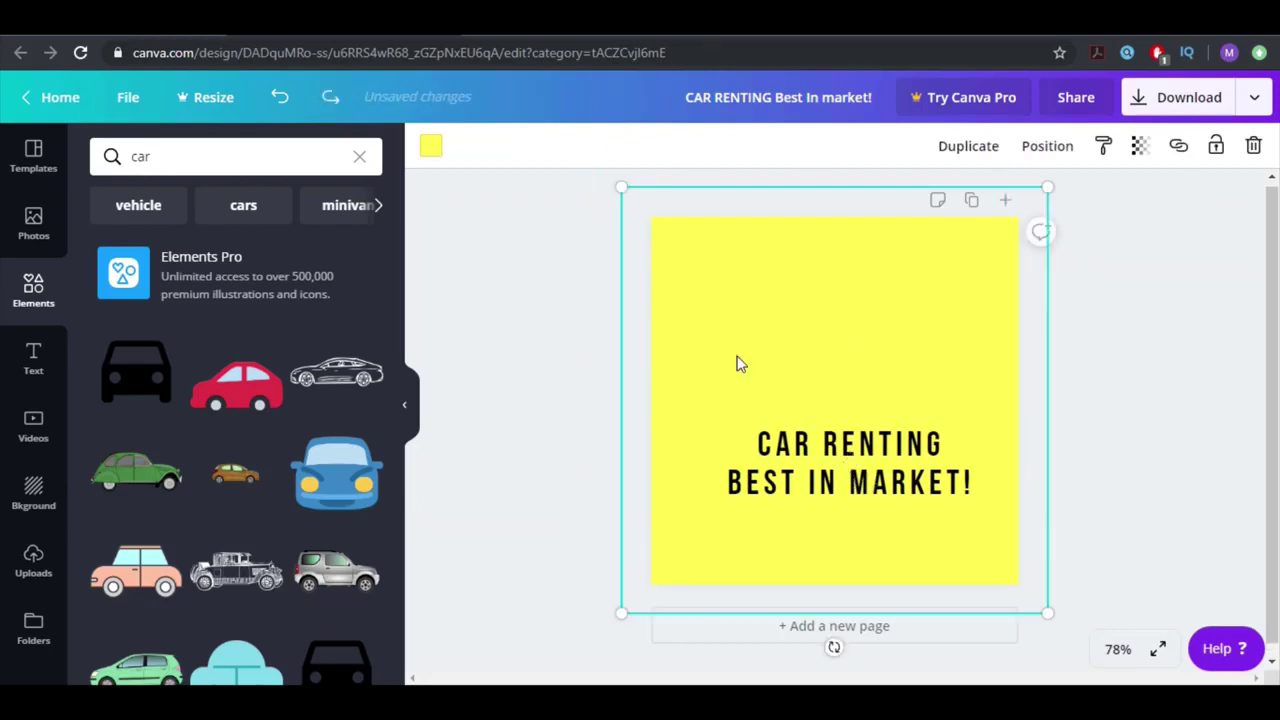
left_click(428, 150)
left_click(417, 420)
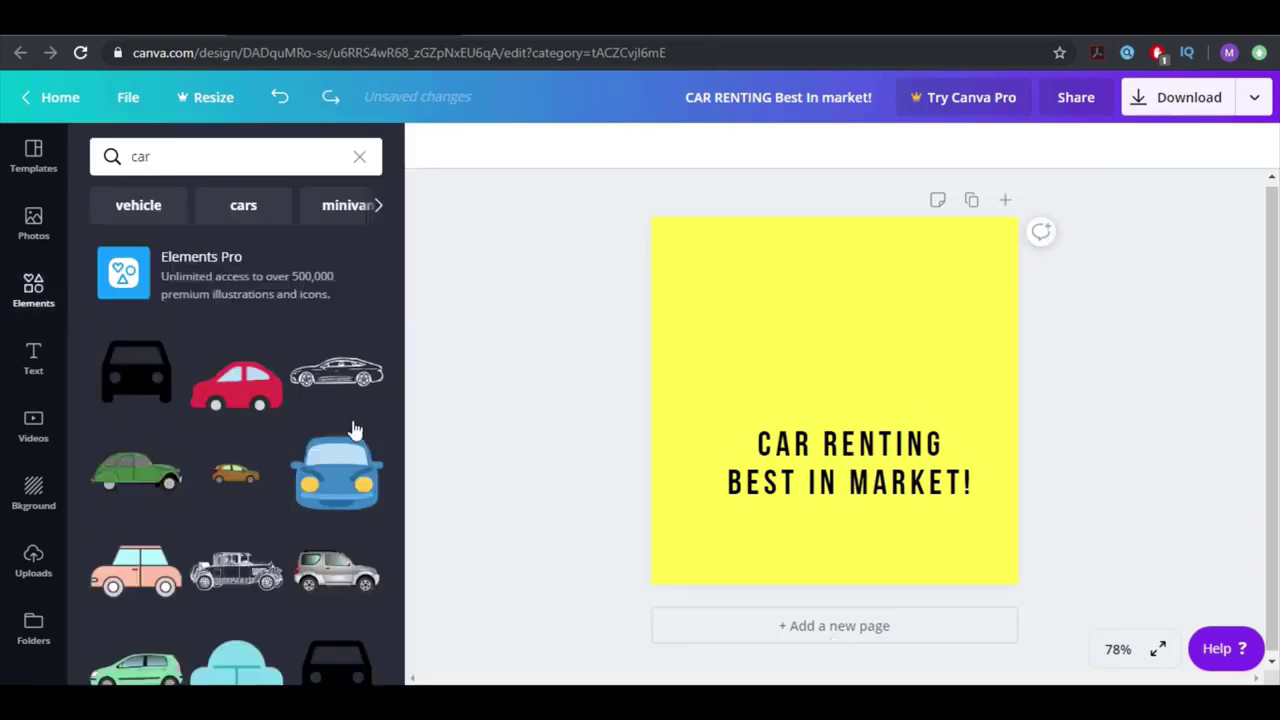
left_click(33, 492)
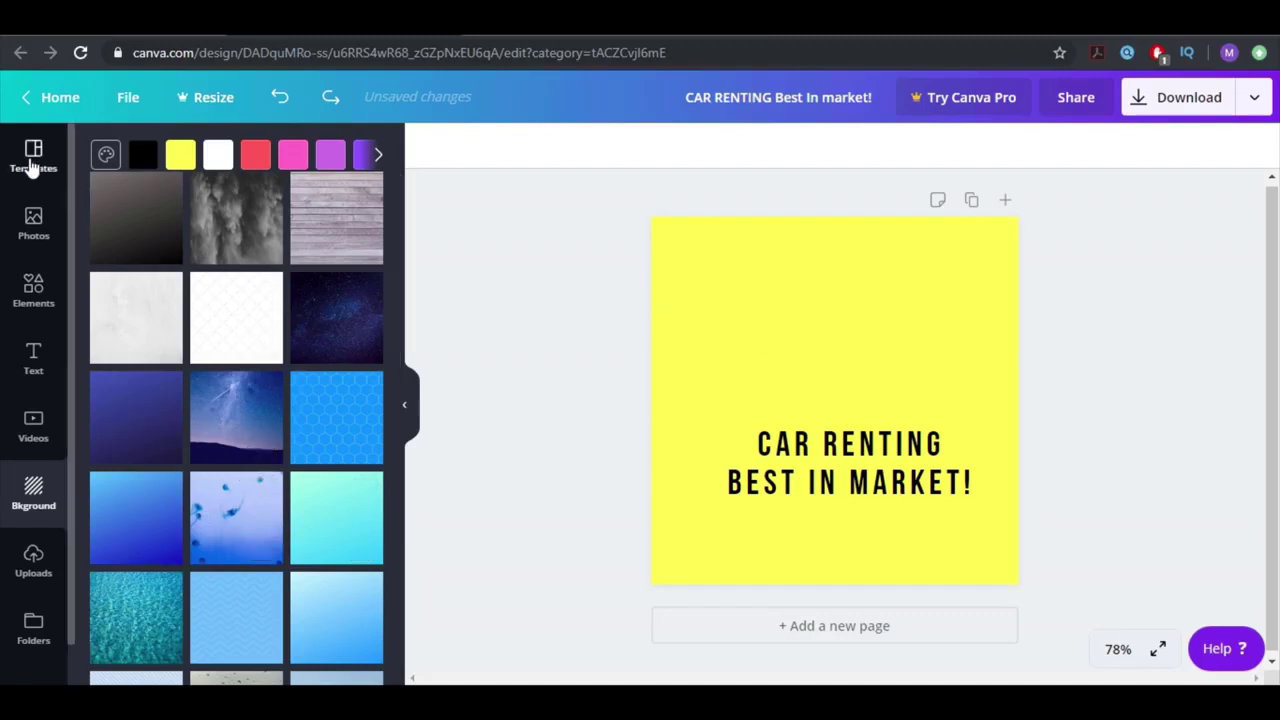
left_click(33, 158)
Change the logo's background colour to light blue
left_click(817, 275)
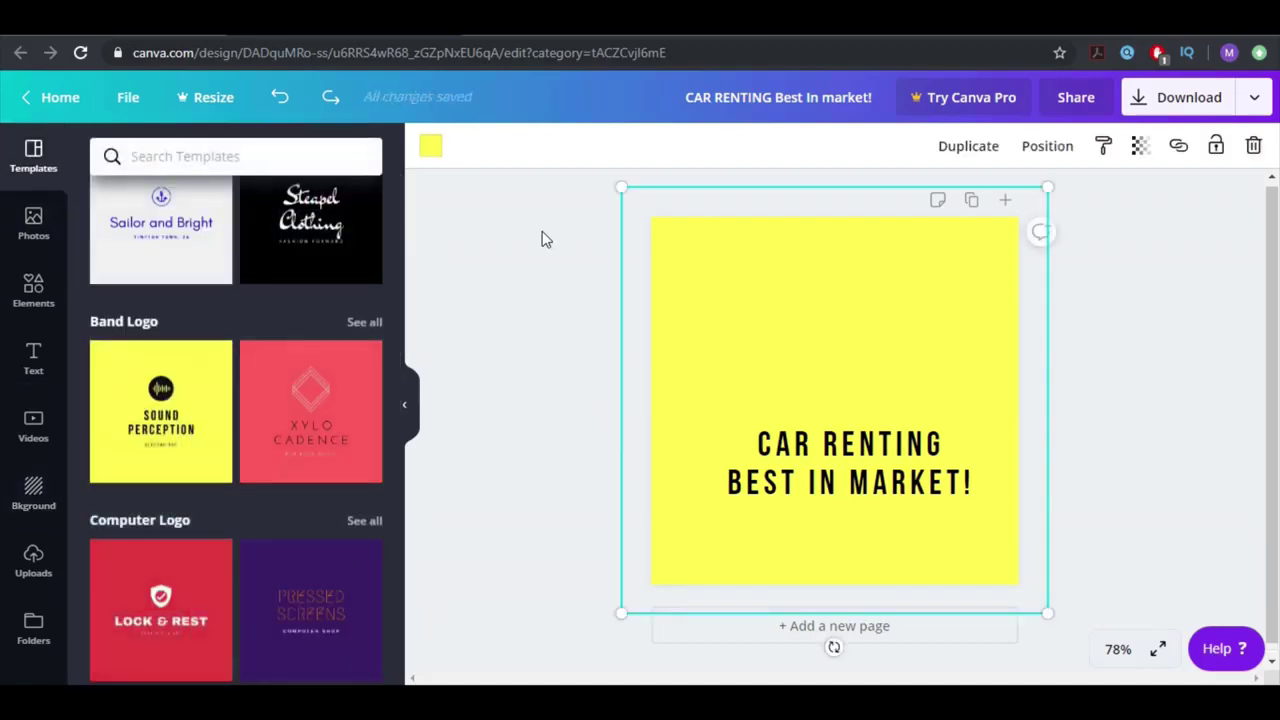
left_click(432, 150)
left_click(358, 368)
left_click(714, 480)
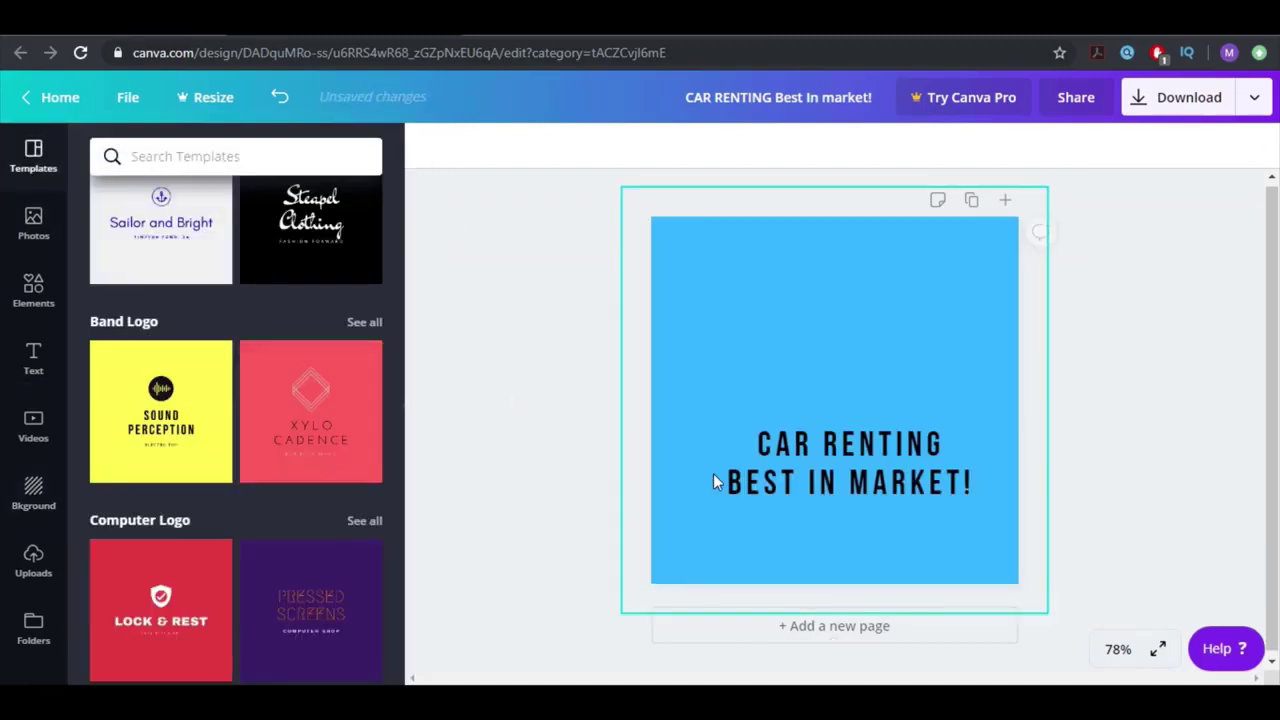
Enlarge the "CAR RENTING BEST IN MARKET!" heading to about 422 by 130 and shift it slightly lower
left_click_drag(710, 423, 680, 355)
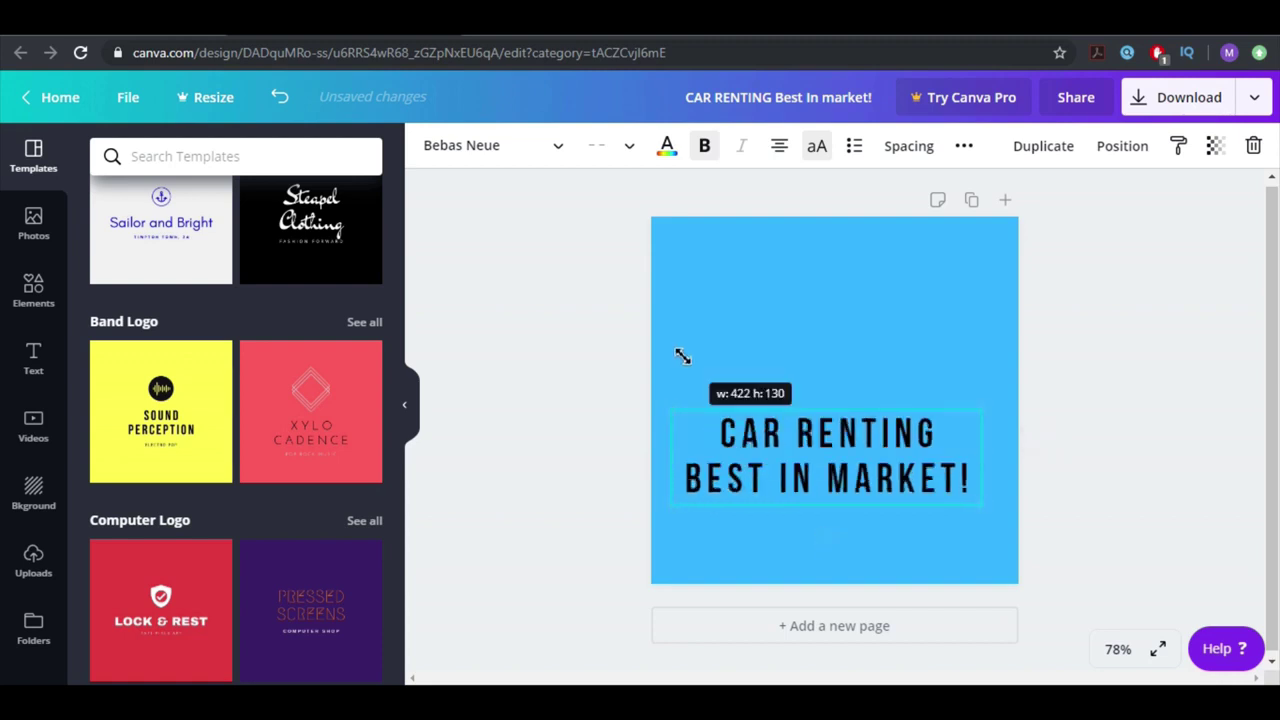
left_click_drag(771, 441, 790, 462)
left_click(1075, 388)
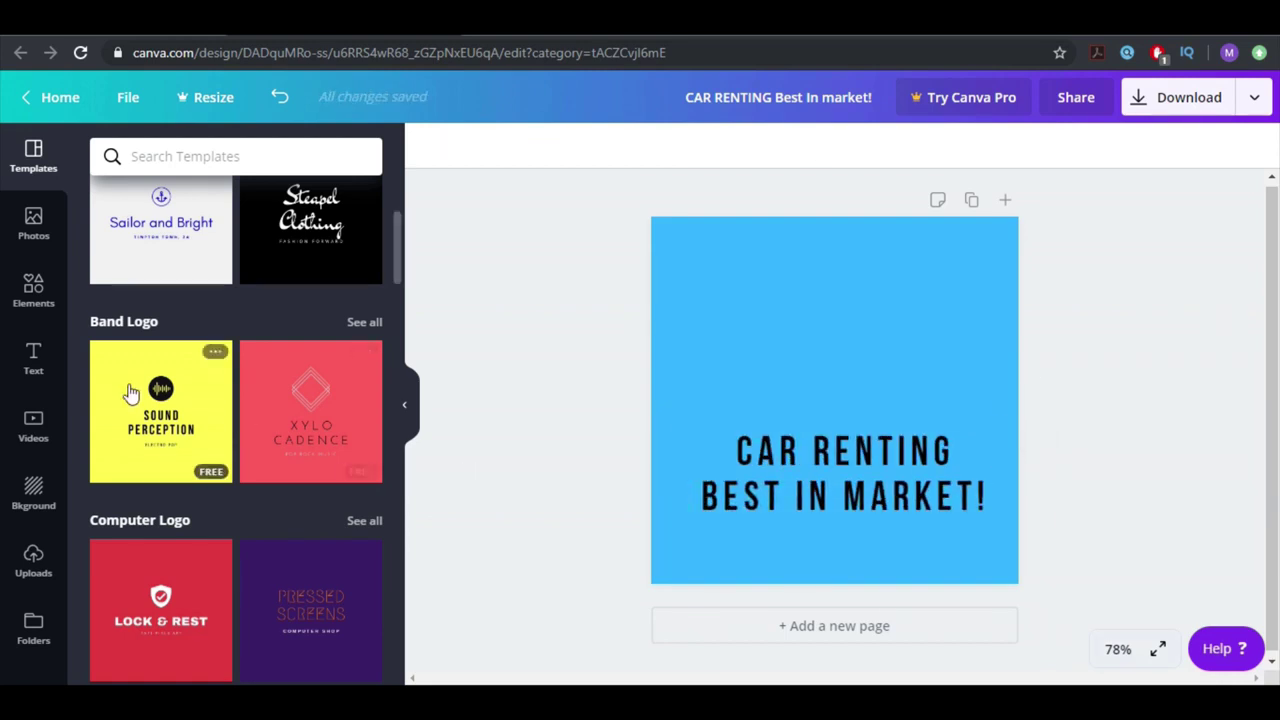
Add the front-view blue car graphic from the car elements to the upper part of the design and place the heading below it
left_click(38, 298)
scroll(270, 453, "down", 1)
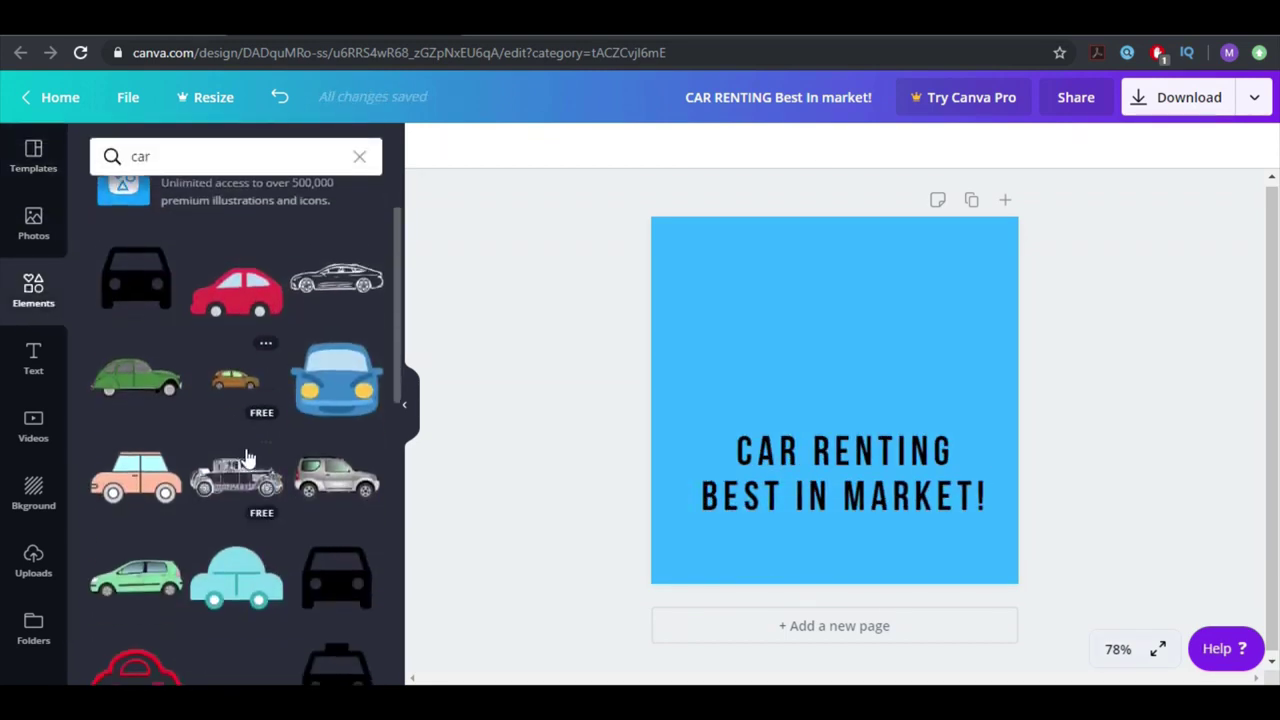
left_click(352, 402)
left_click_drag(817, 403, 817, 354)
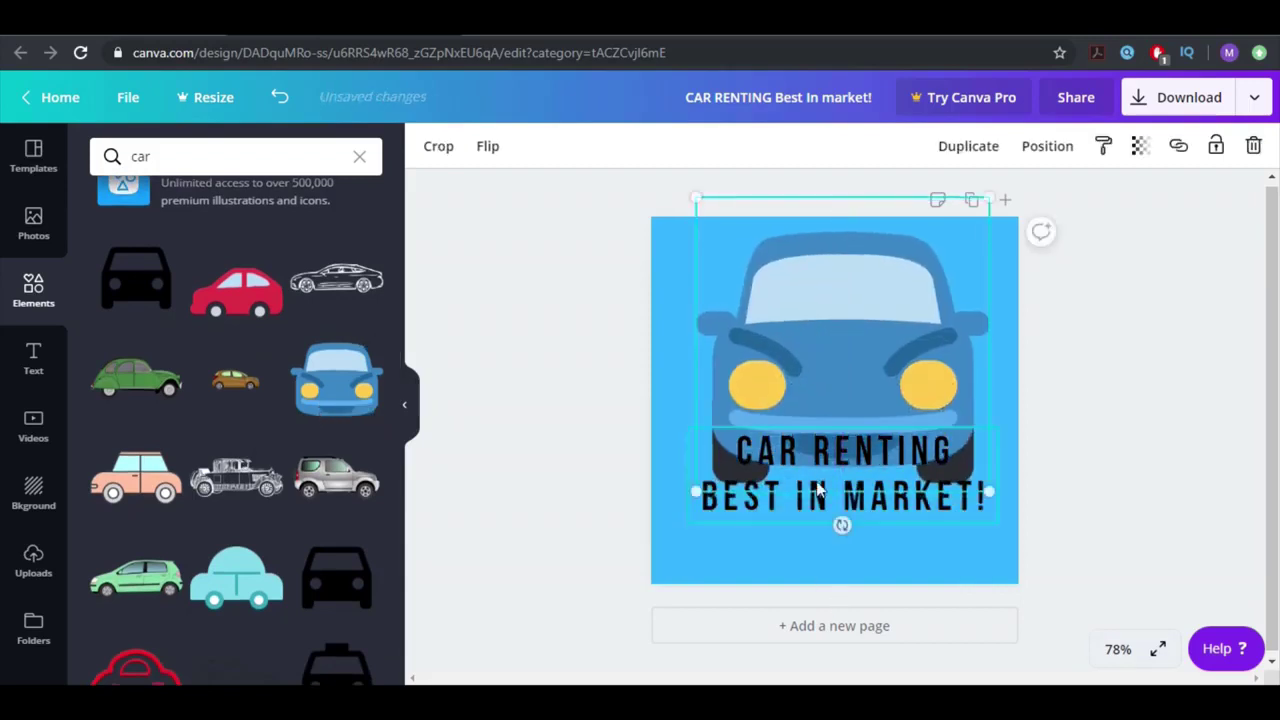
left_click_drag(815, 488, 816, 537)
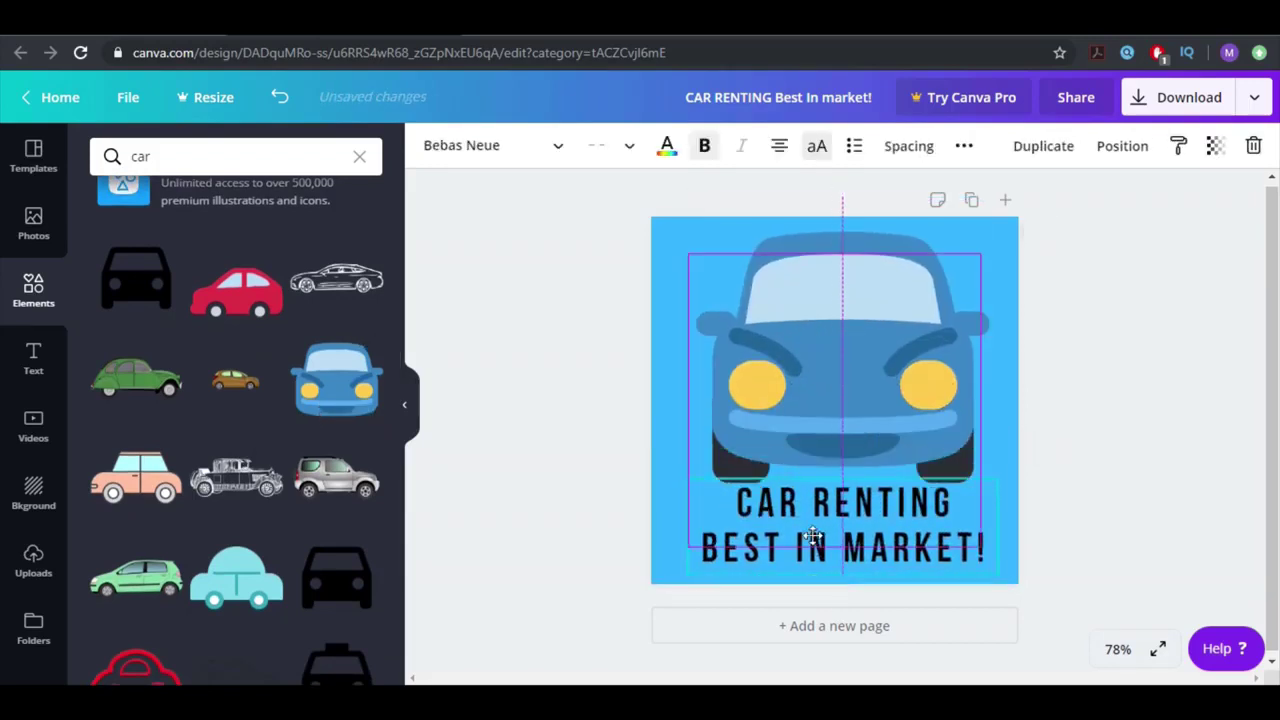
Shrink the blue car to about 137 by 137 and place it centred directly above the heading, raising the heading to mid-page
left_click(975, 248)
left_click_drag(997, 199, 834, 414)
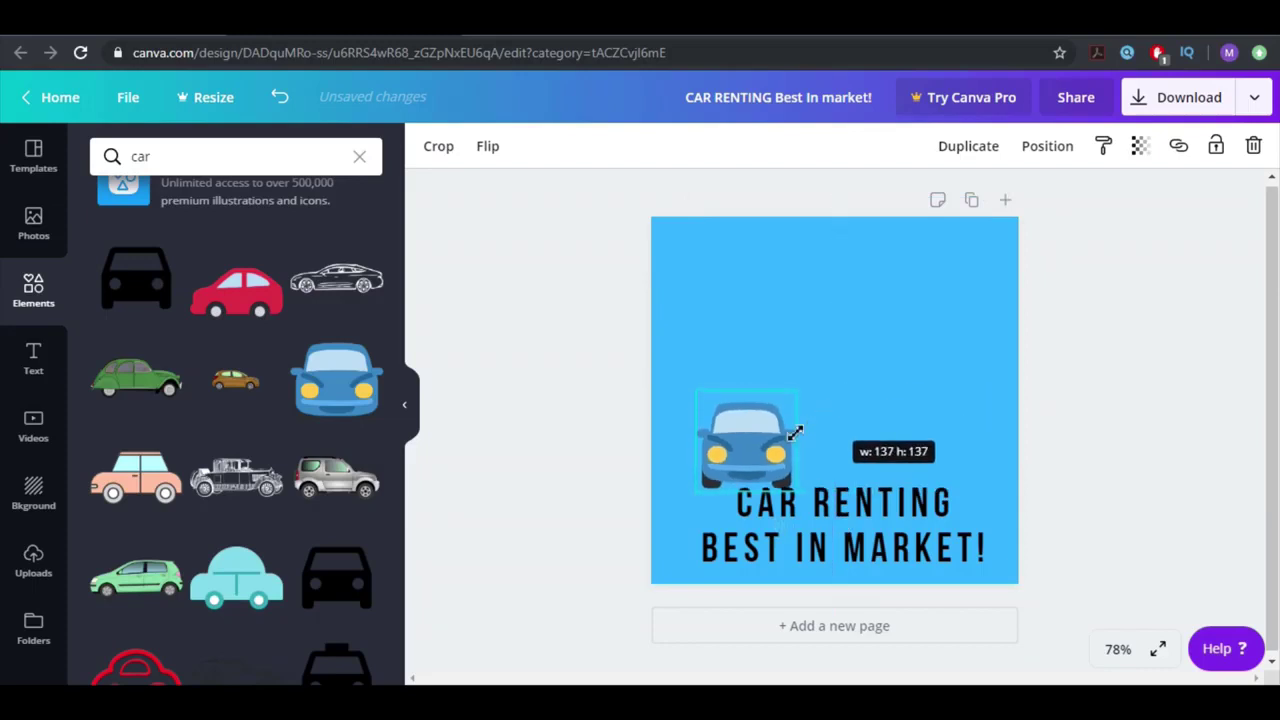
left_click_drag(750, 440, 830, 355)
left_click_drag(814, 491, 822, 438)
left_click_drag(838, 362, 847, 362)
Change the background colour to yellow and align the blue car with the centre of the heading
left_click(713, 297)
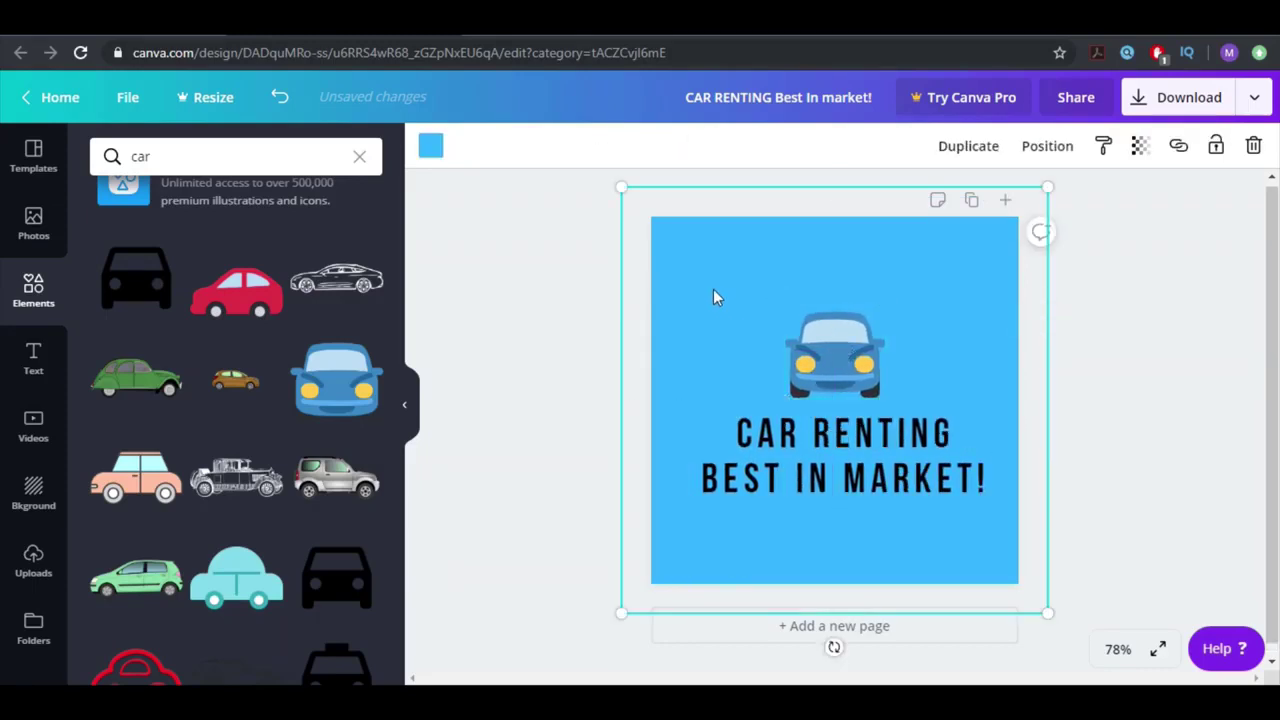
left_click(430, 146)
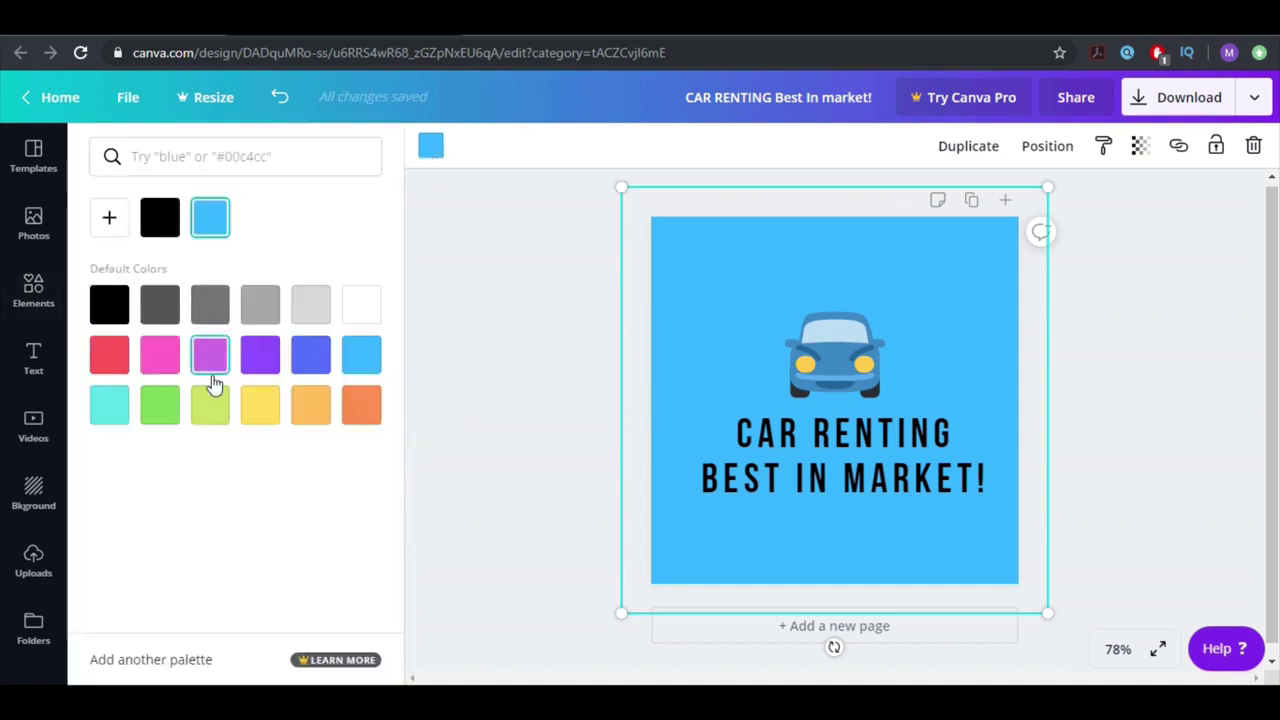
left_click(280, 402)
left_click(697, 363)
left_click(815, 370)
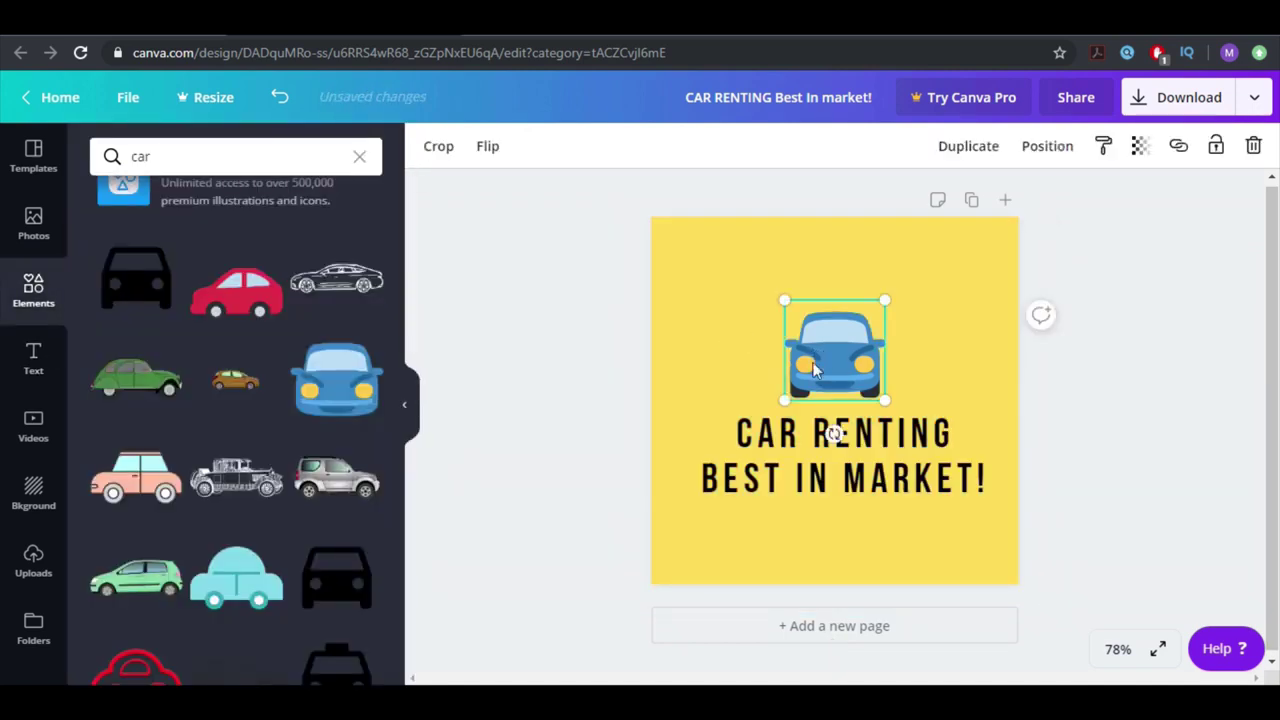
Try the silver off-road vehicle graphic in the design and remove it
left_click(336, 480)
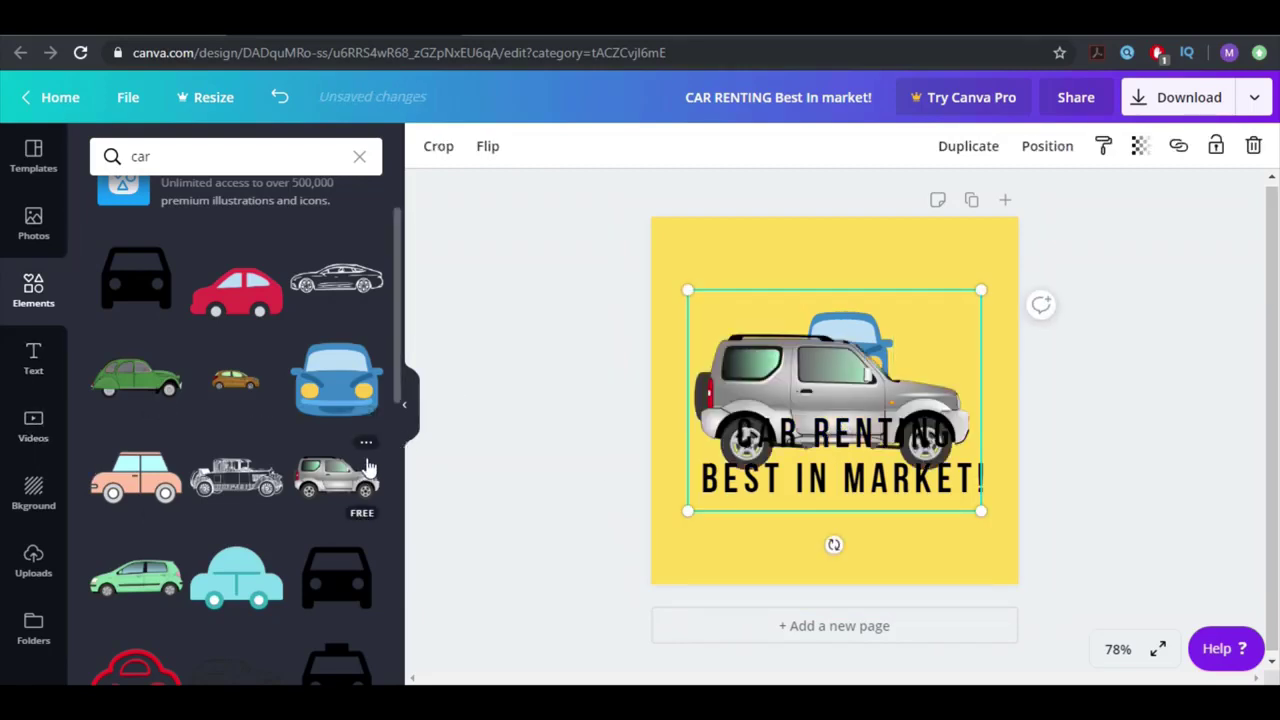
key("Delete")
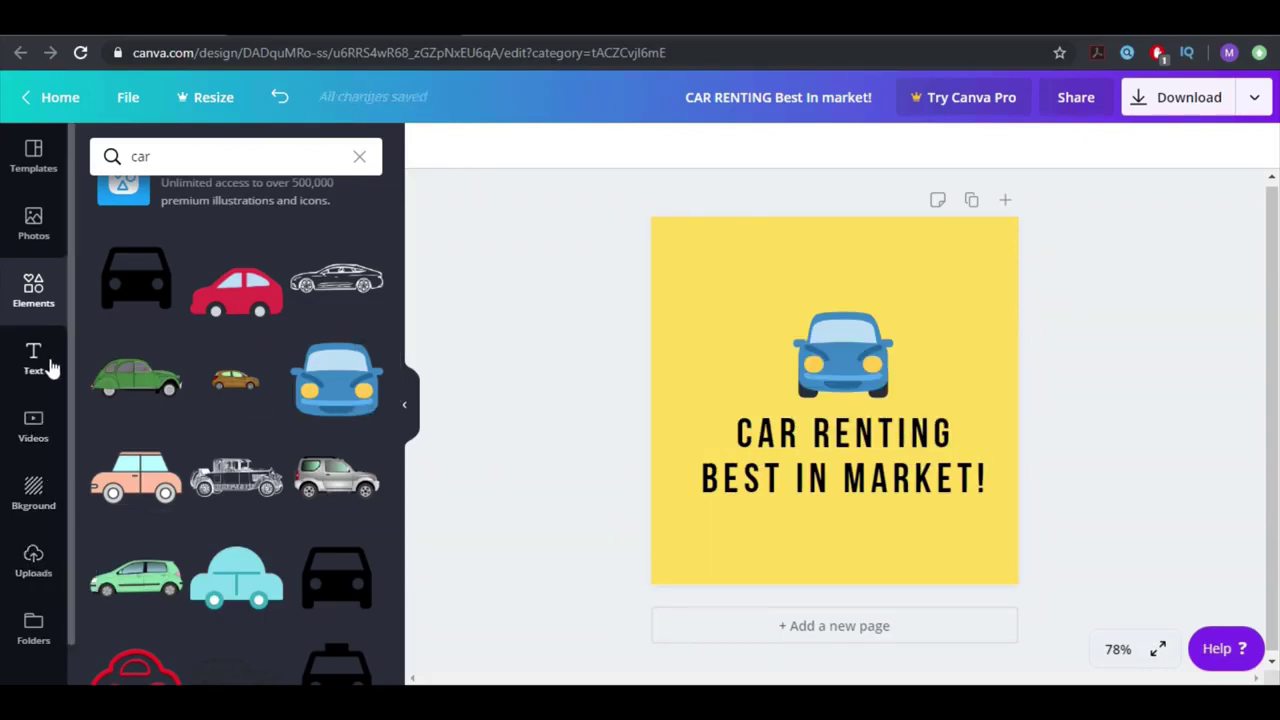
Search the elements for "circle", add the thin grey ring outline and park it at the design's lower edge
left_click(189, 156)
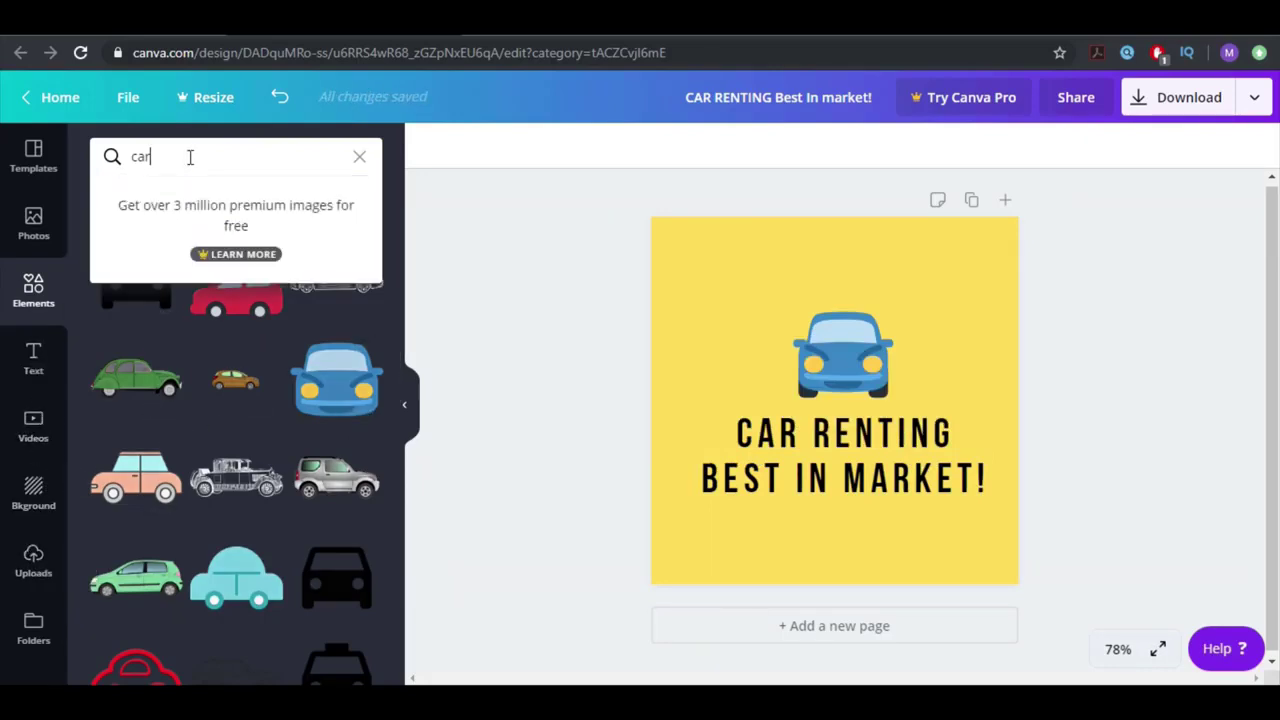
type("circle")
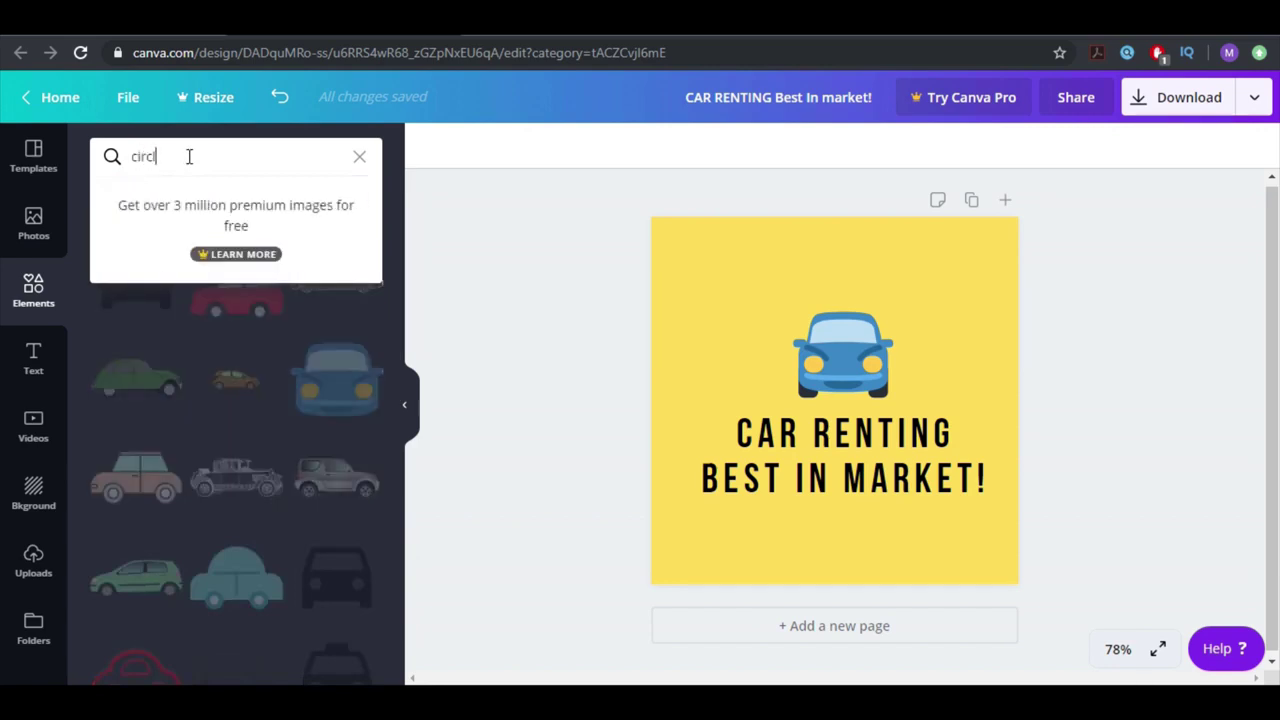
key("Return")
left_click(236, 371)
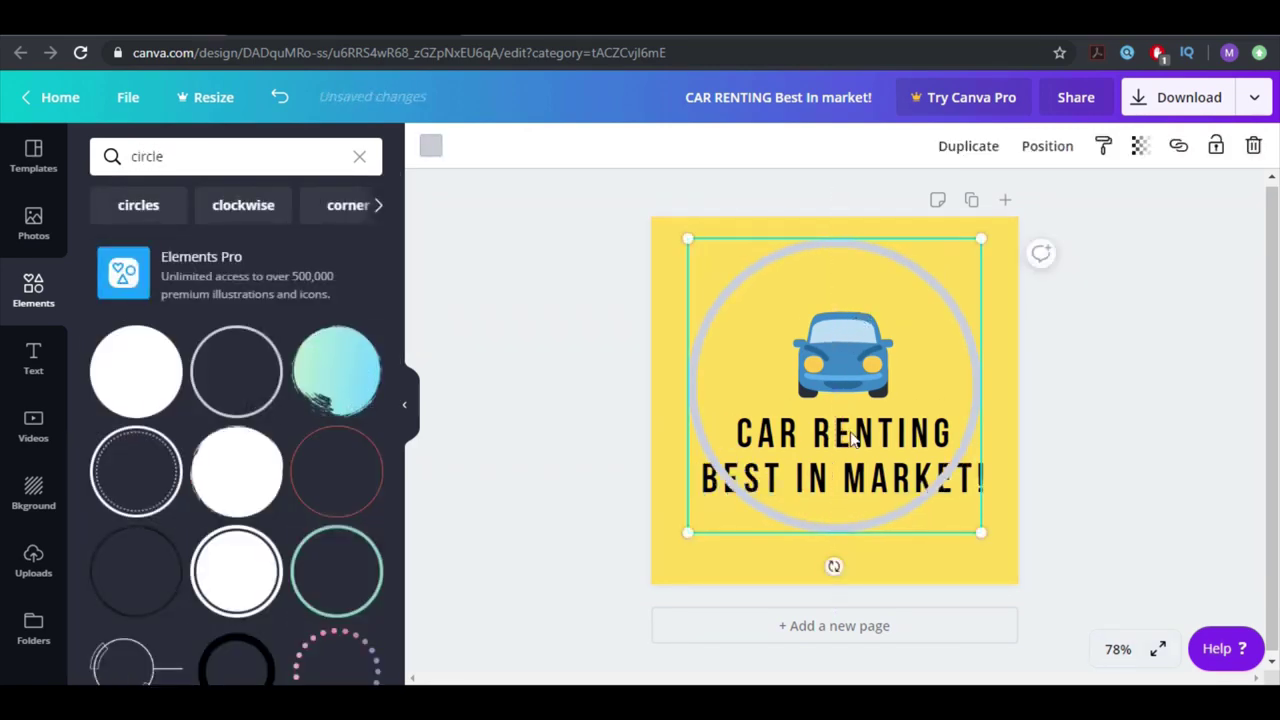
left_click_drag(878, 293, 874, 534)
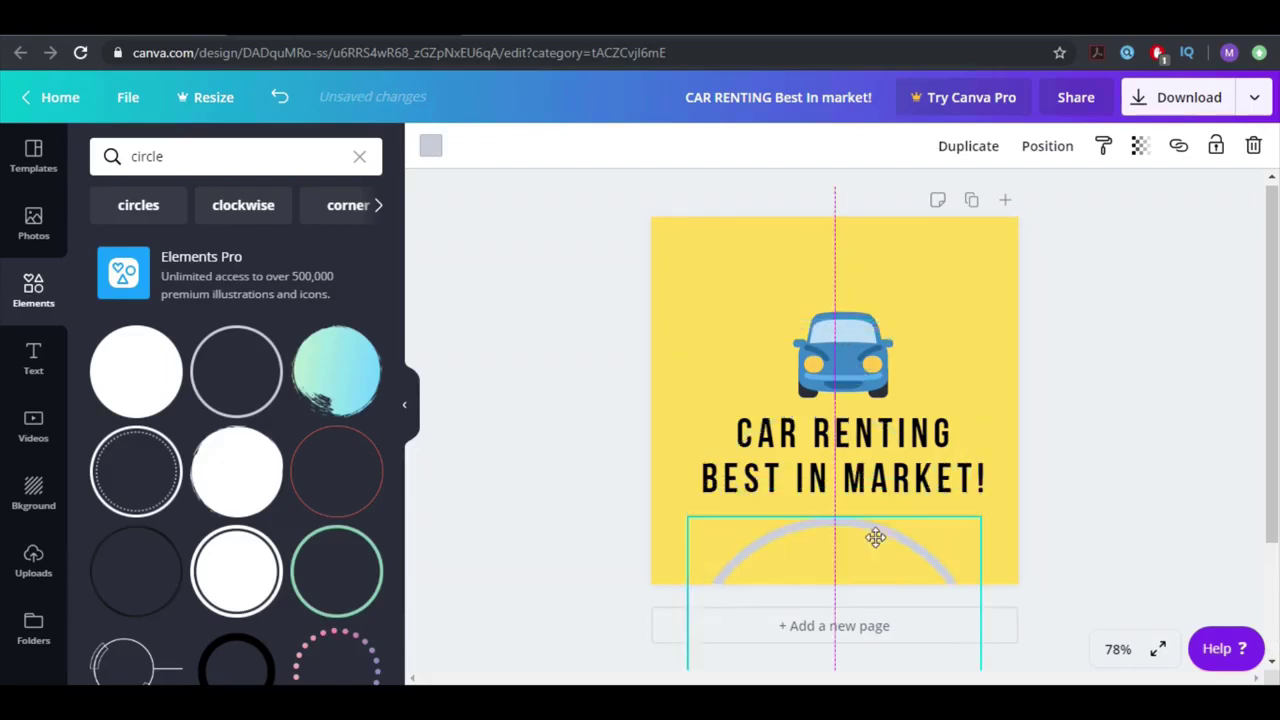
Shrink the heading to about 315 by 97 and centre it directly beneath the blue car
left_click(720, 440)
left_click_drag(689, 409, 766, 430)
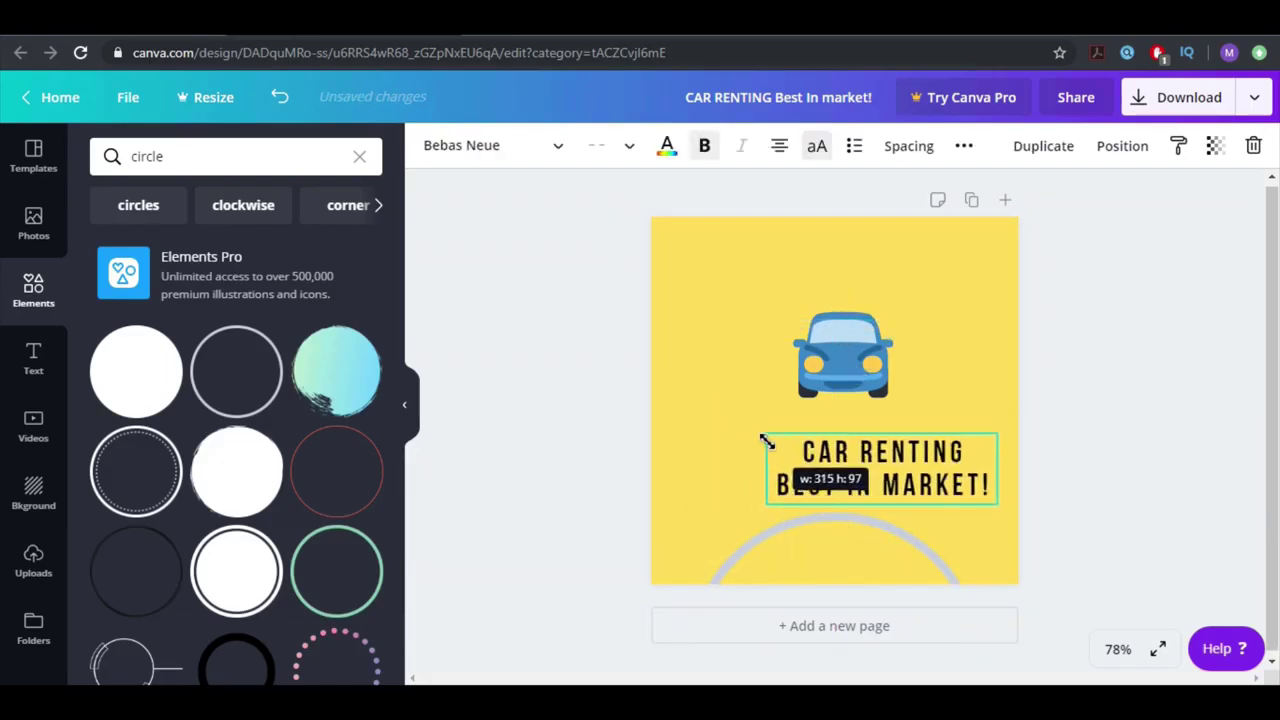
left_click_drag(920, 470, 889, 459)
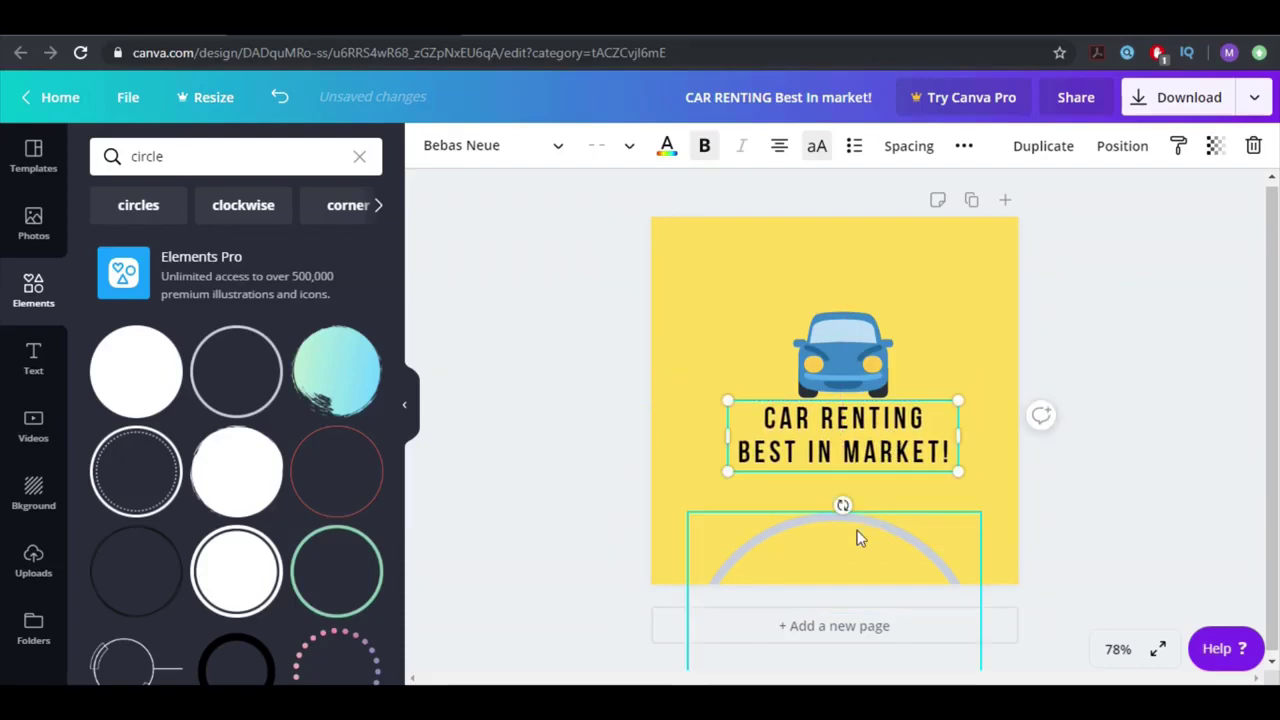
Move the grey ring around the car and heading and recolour it black
left_click(857, 549)
left_click_drag(857, 549, 867, 289)
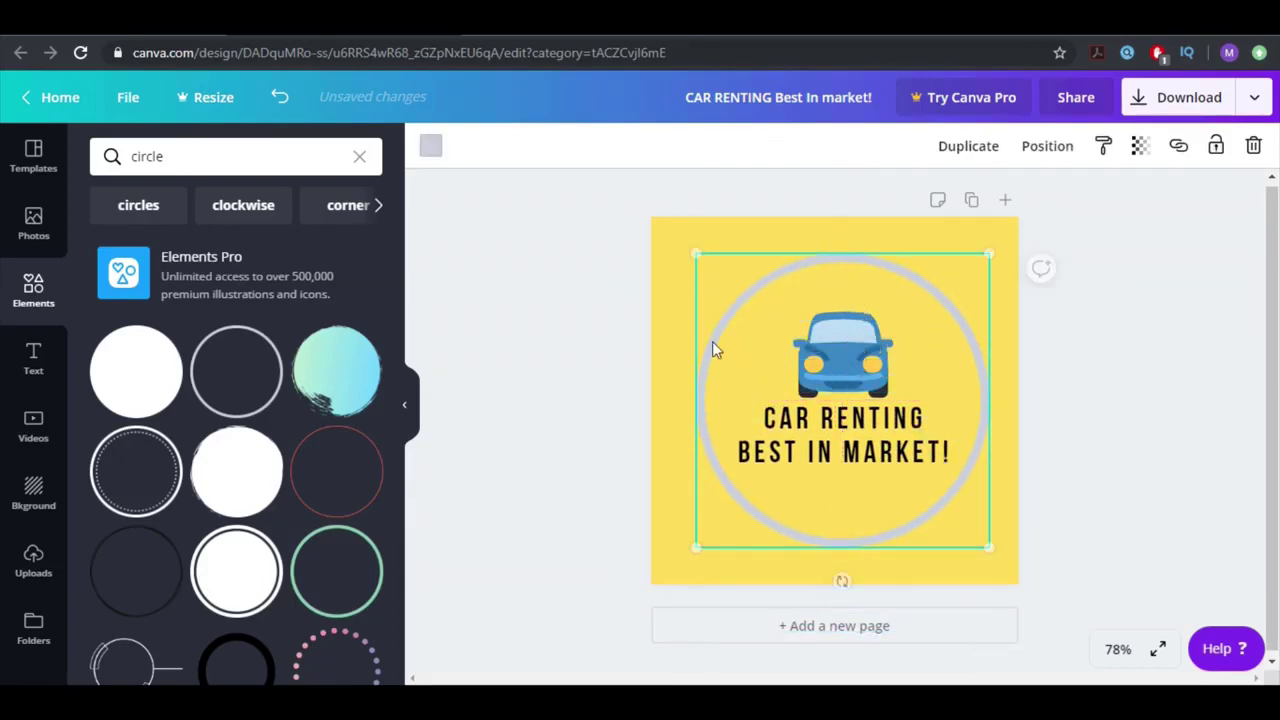
left_click(430, 150)
left_click(108, 304)
left_click(598, 524)
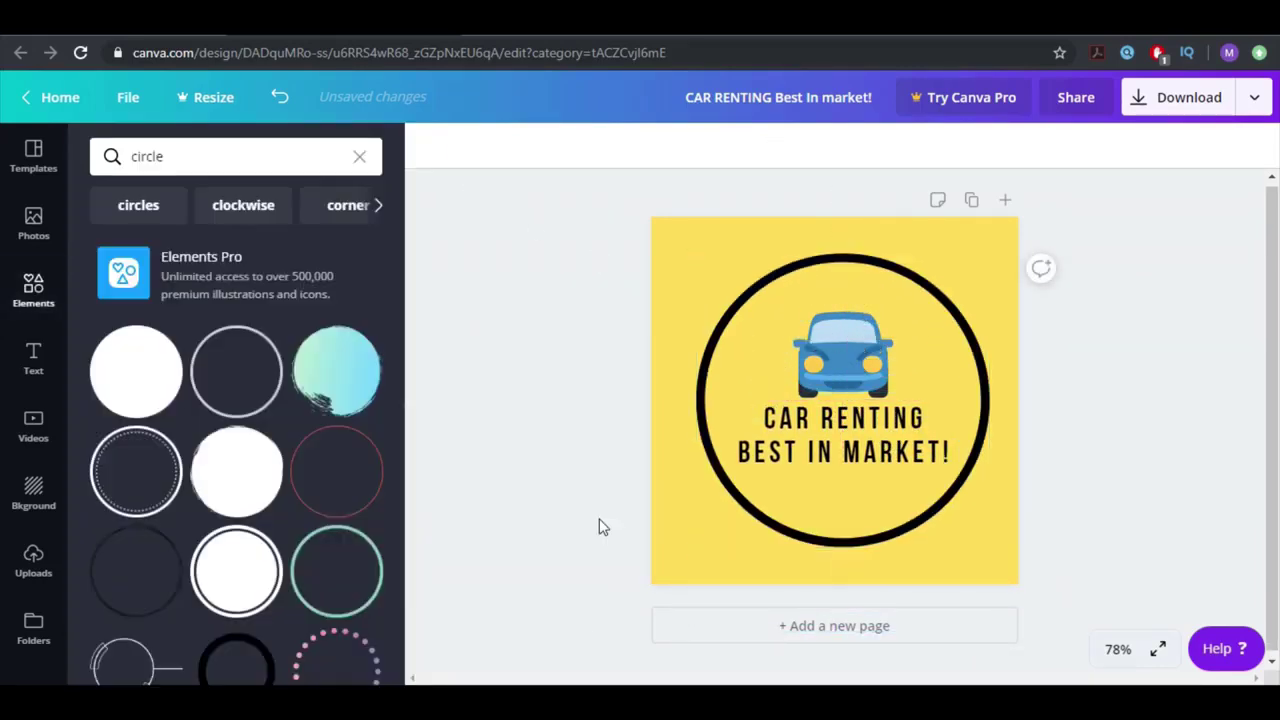
Realign the black ring around the car and heading, and move it below the heading to free the text
left_click(831, 465)
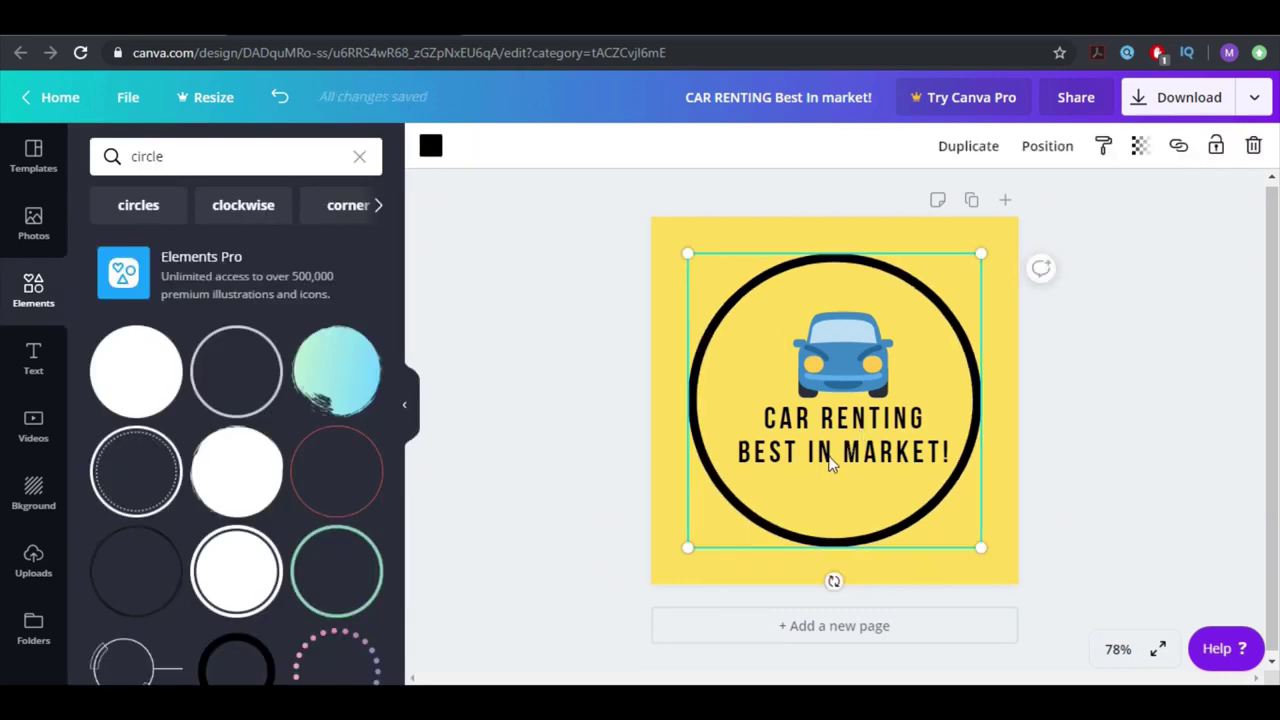
left_click_drag(862, 460, 870, 460)
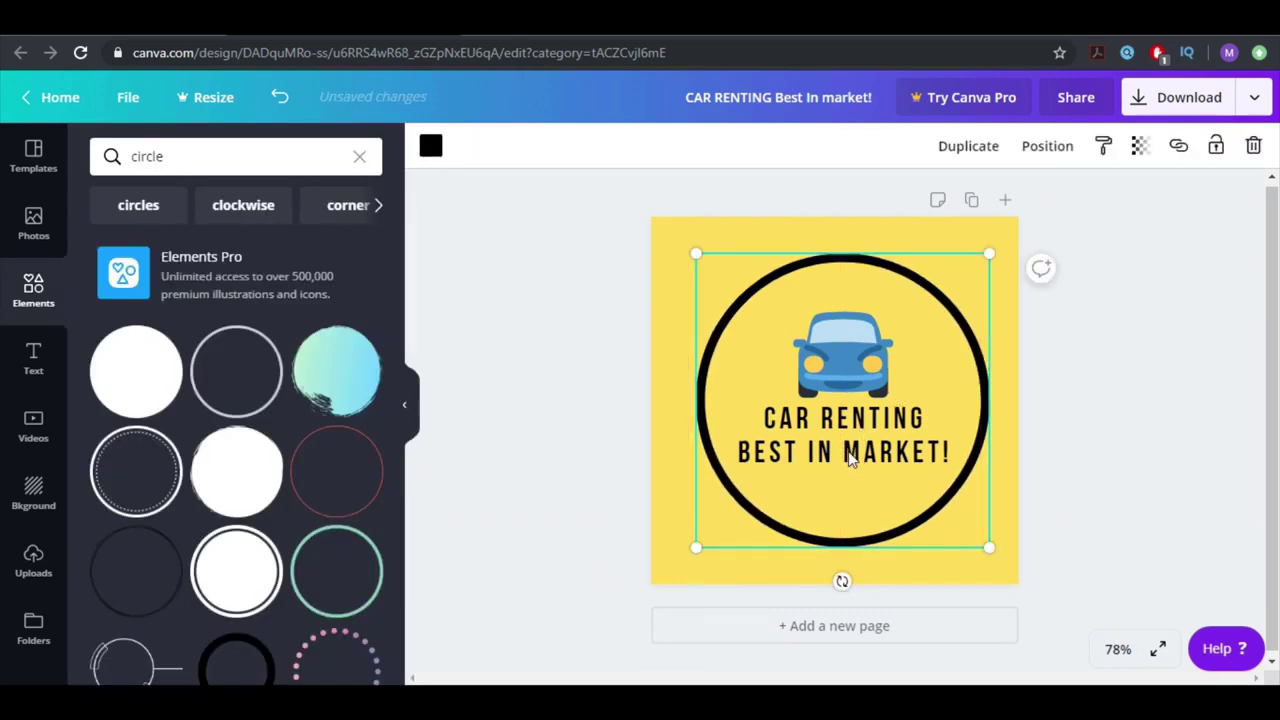
left_click(1103, 390)
left_click(866, 440)
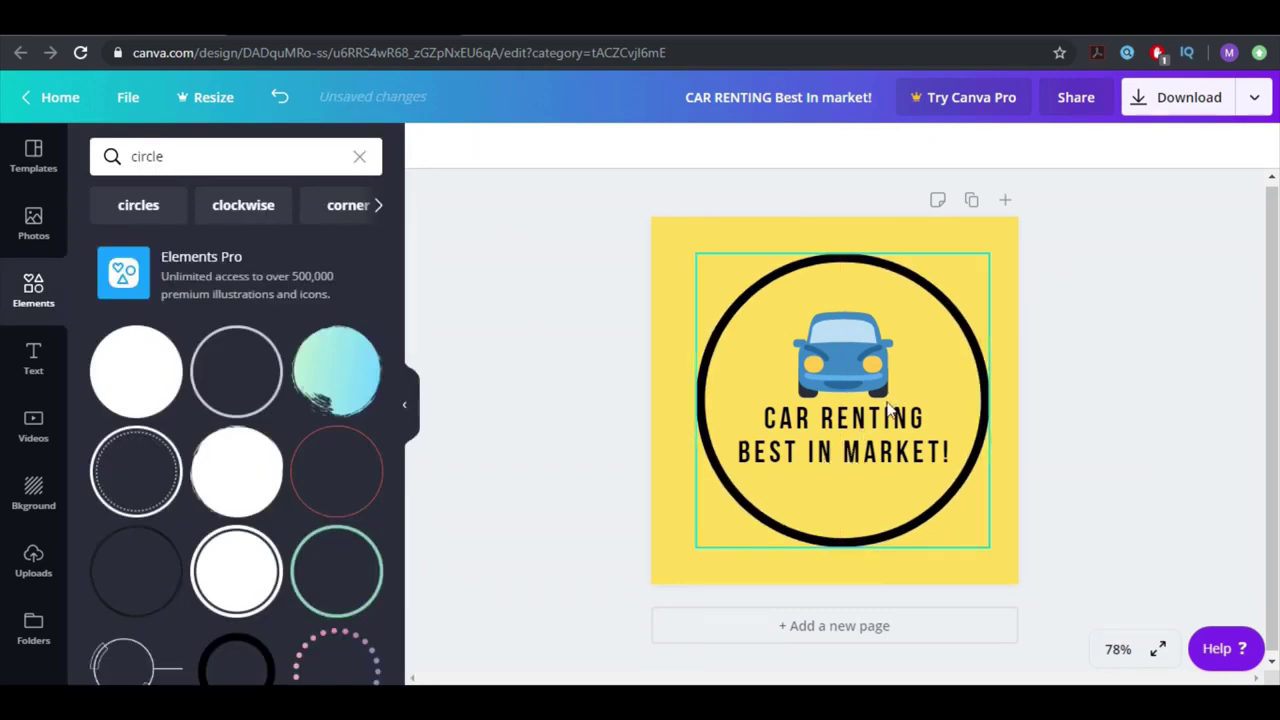
left_click_drag(857, 351, 850, 324)
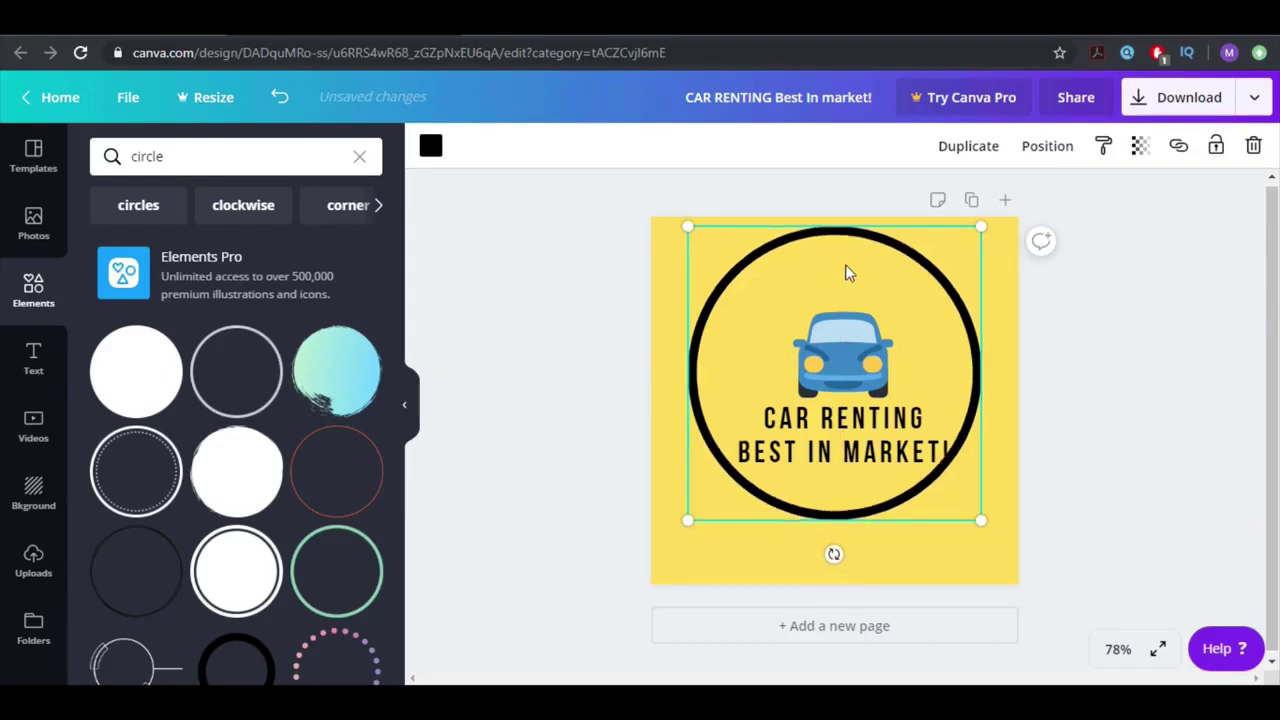
left_click_drag(845, 264, 856, 450)
Reduce the font size of the "BEST IN MARKET!" line so it reads as a small tagline under "CAR RENTING"
left_click(857, 428)
triple_click(838, 452)
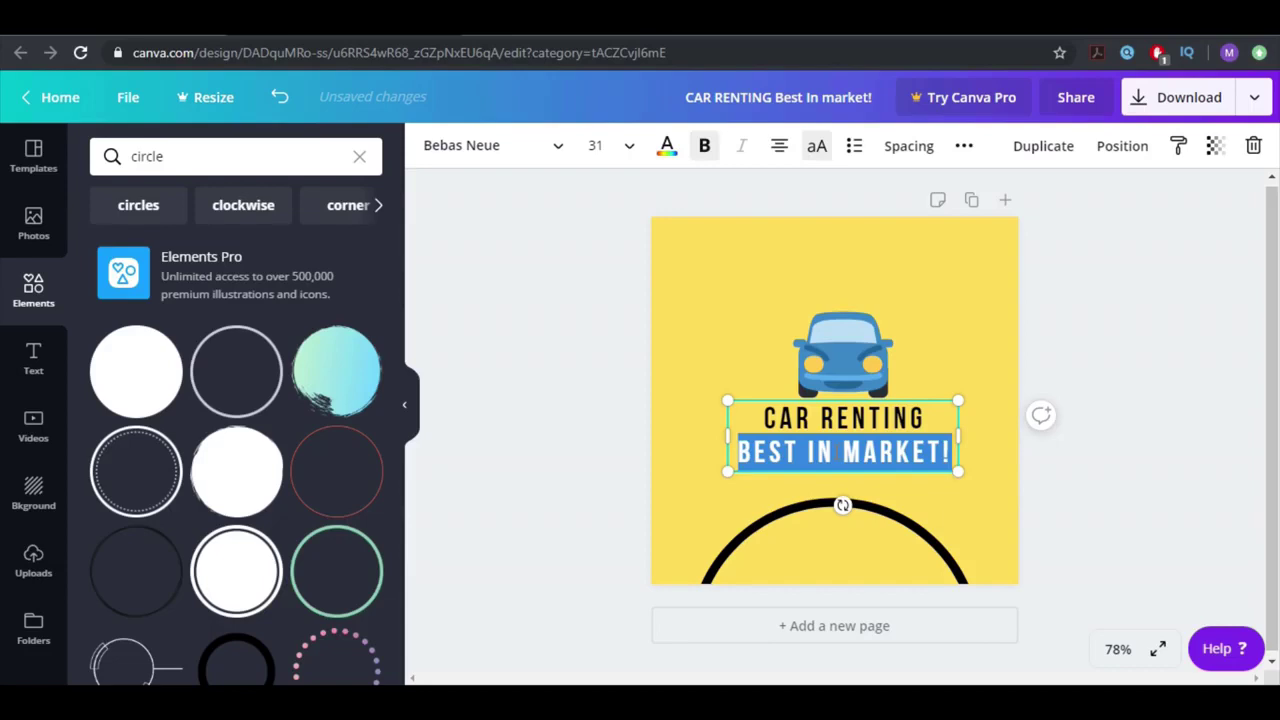
left_click(628, 146)
left_click(594, 343)
left_click(626, 420)
Move the black ring back around the car and text, and delete it from the design
left_click_drag(843, 520, 824, 287)
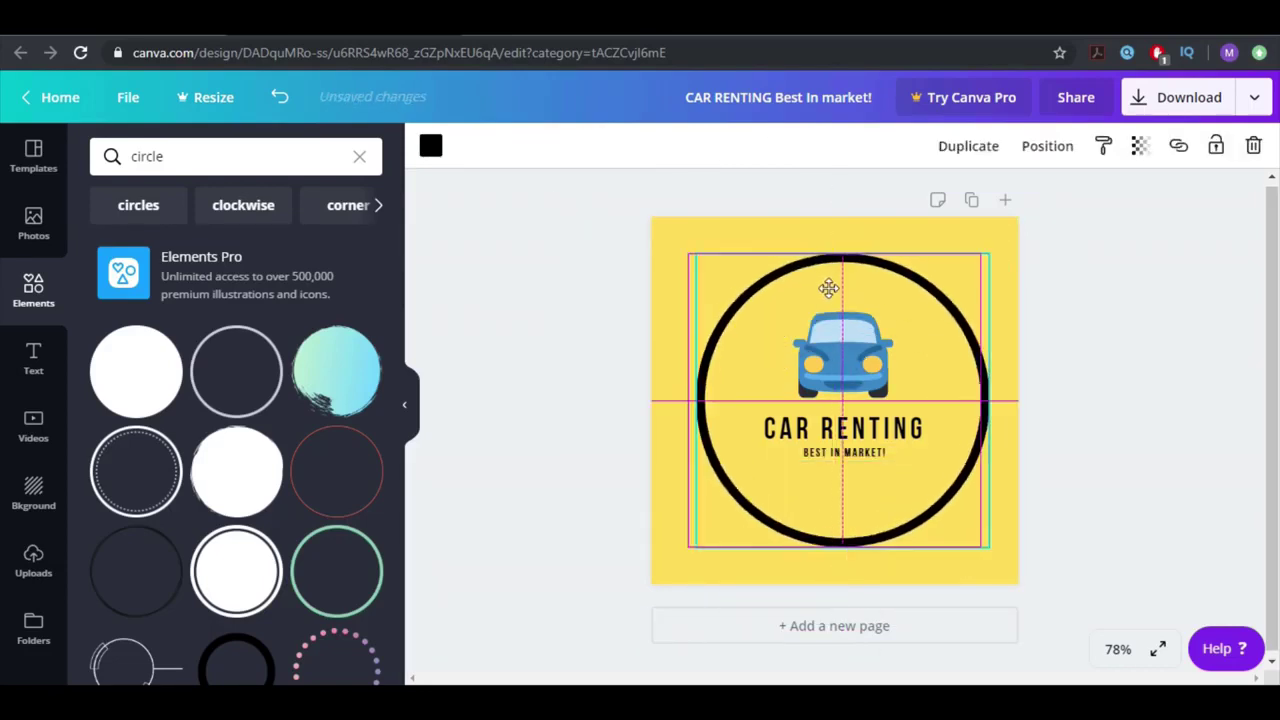
left_click(1060, 468)
left_click(790, 346)
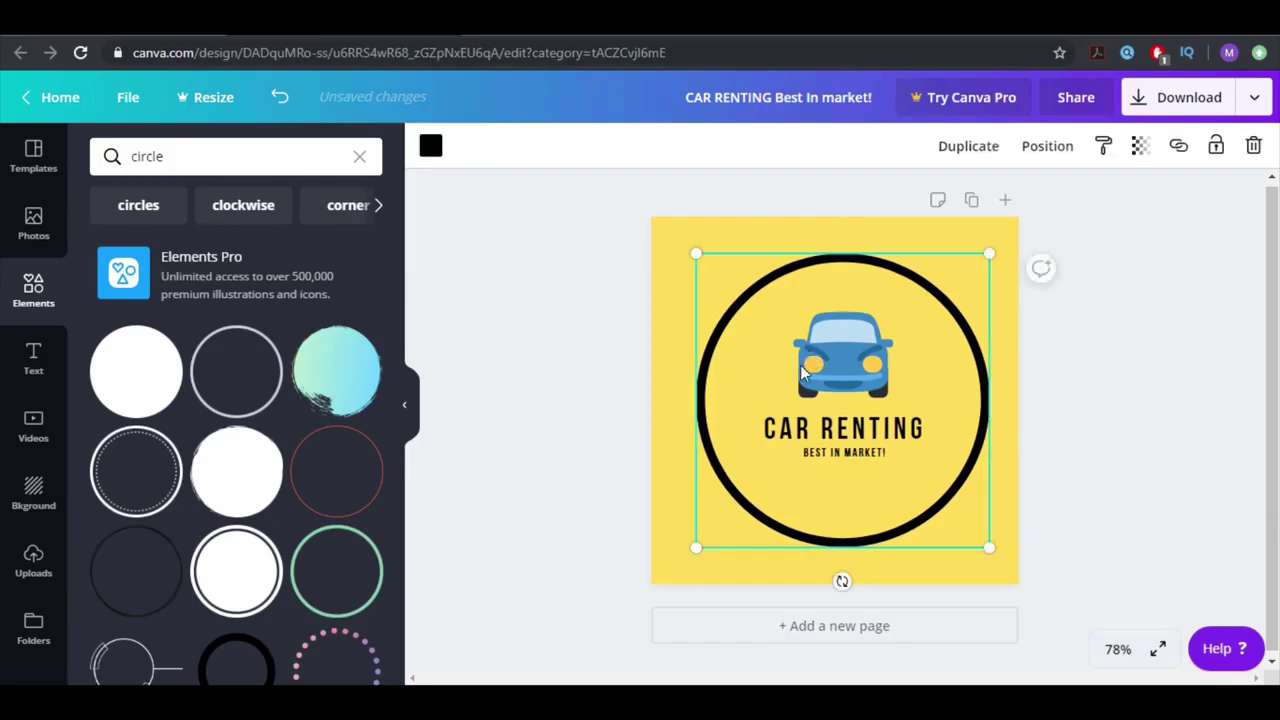
key("Delete")
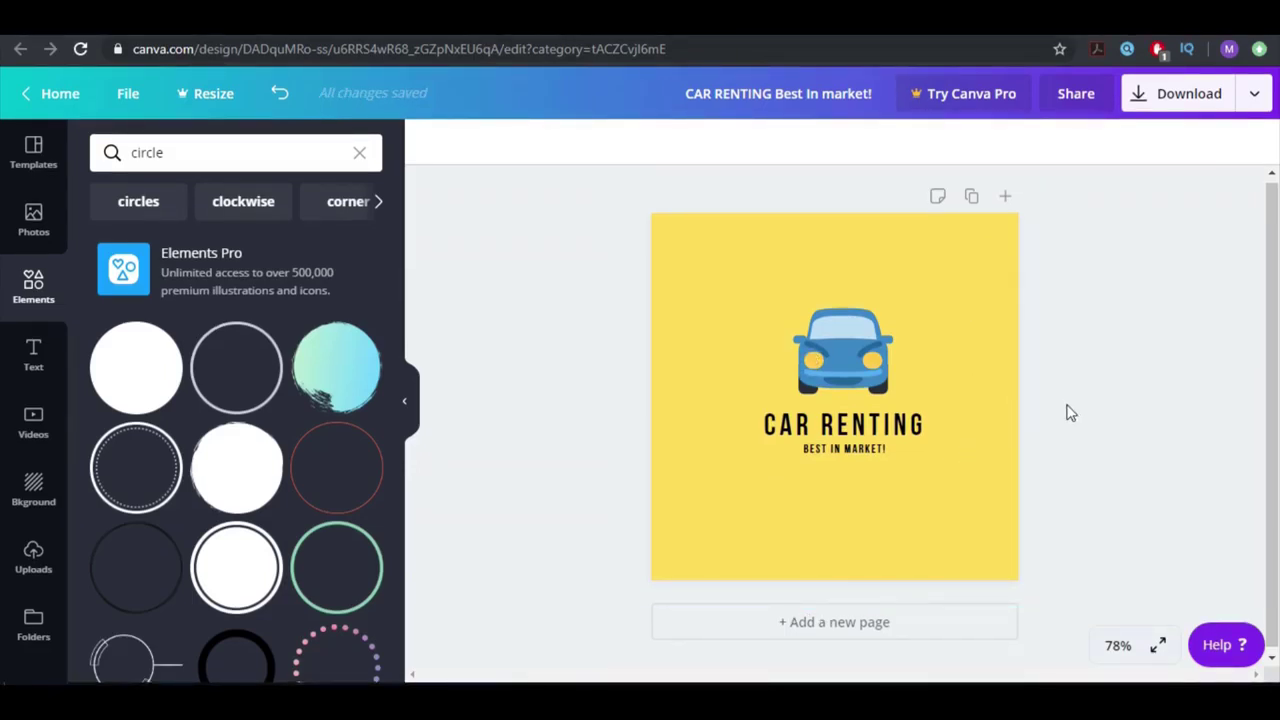
Replace the blue car with the silver off-road car from an element search for "car", placed above the "CAR RENTING" heading
left_click(840, 357)
key("Delete")
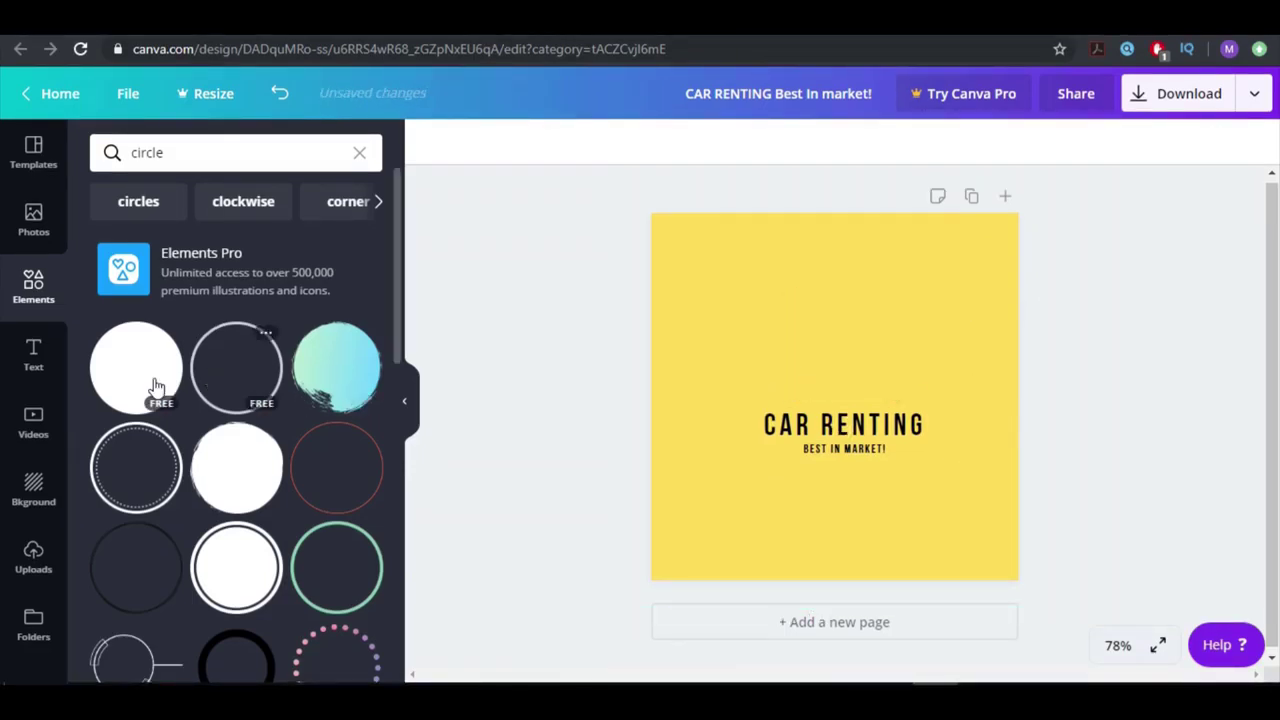
left_click(206, 156)
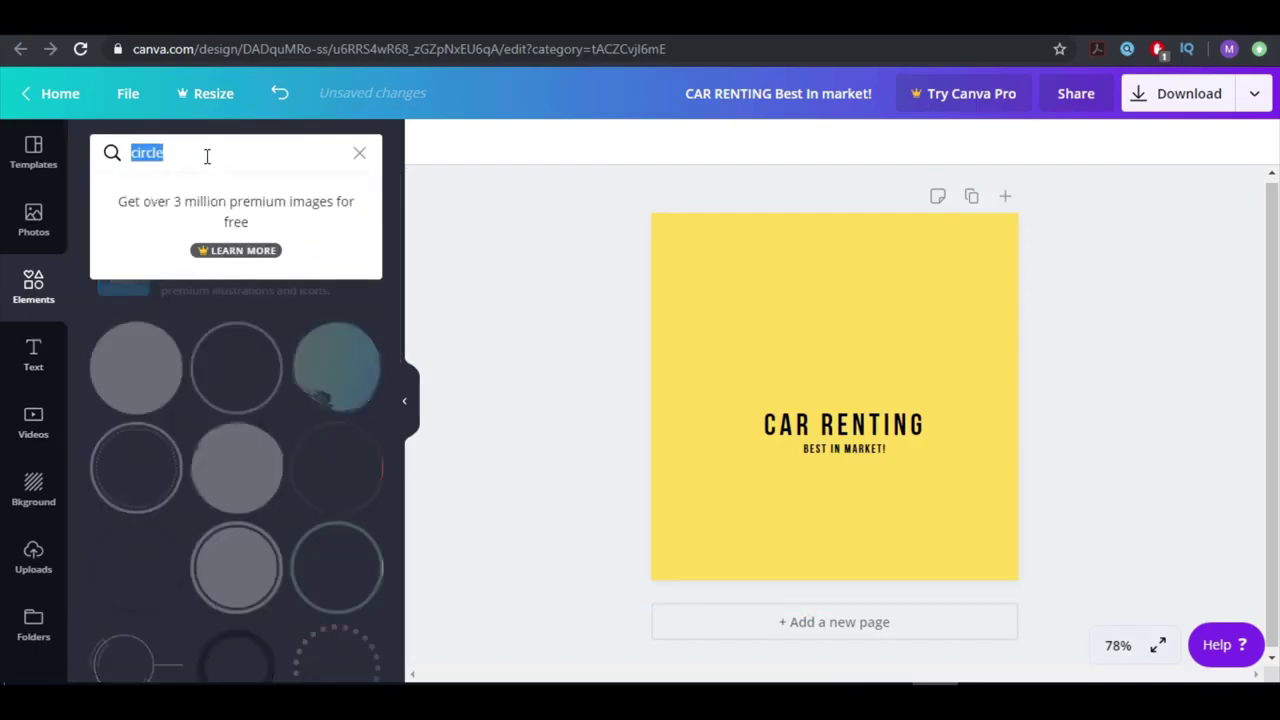
type("acr")
key("Return")
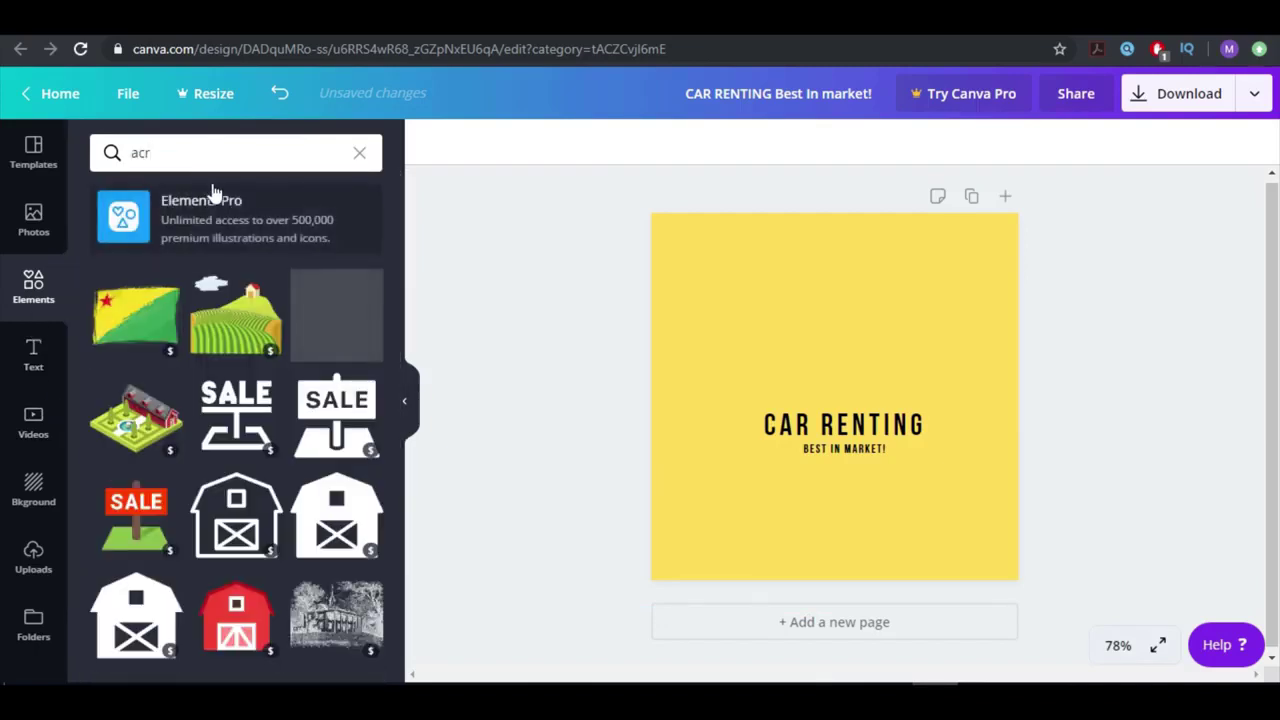
left_click(200, 156)
type("car")
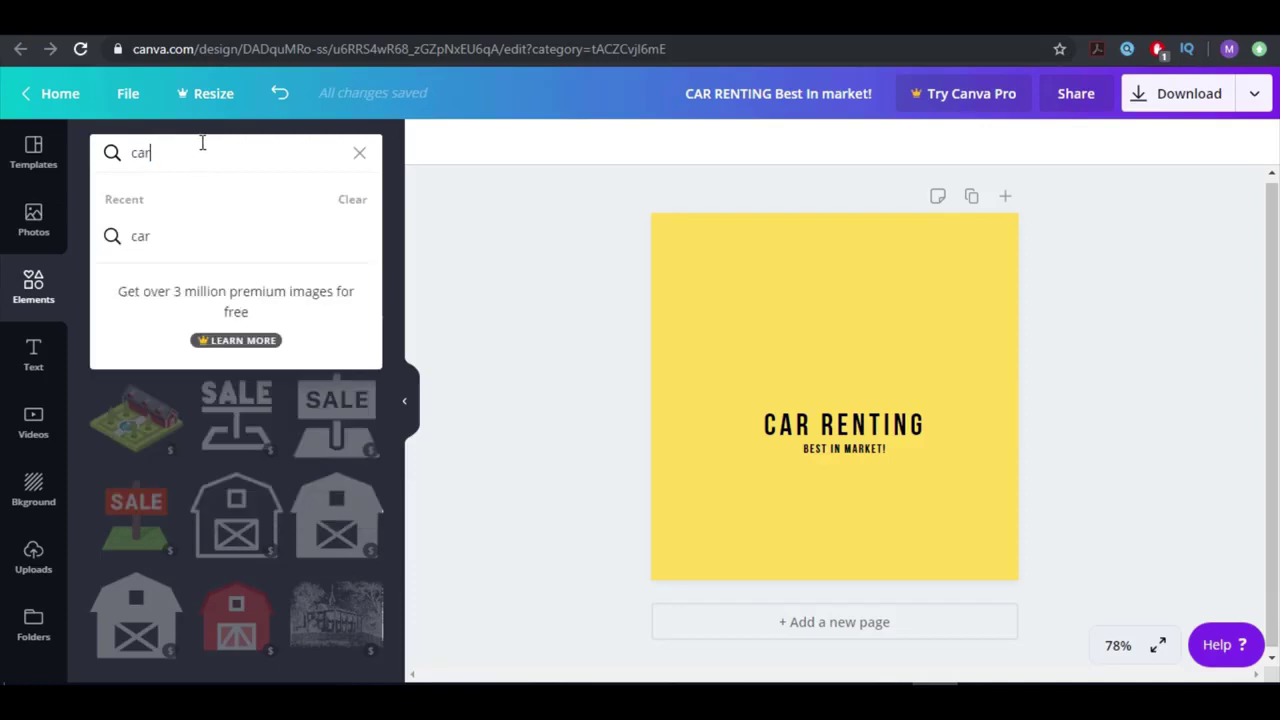
key("Return")
scroll(285, 362, "down", 1)
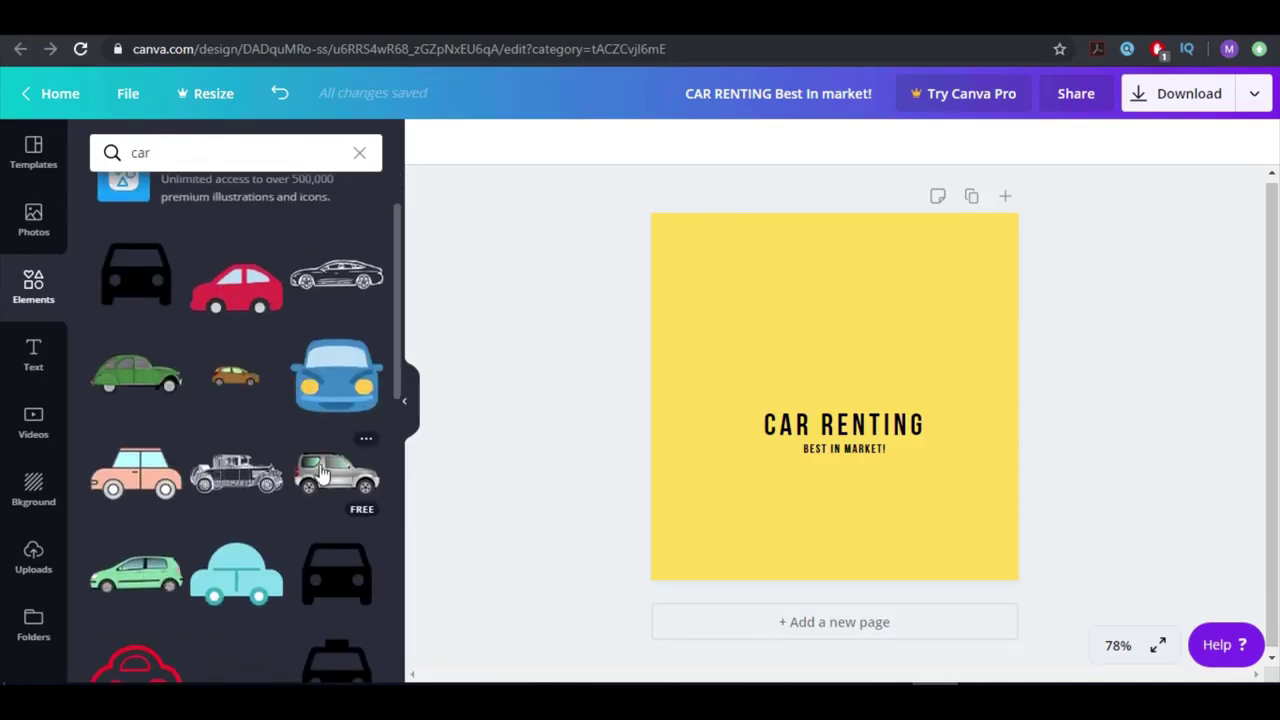
left_click(336, 473)
left_click_drag(830, 355, 829, 319)
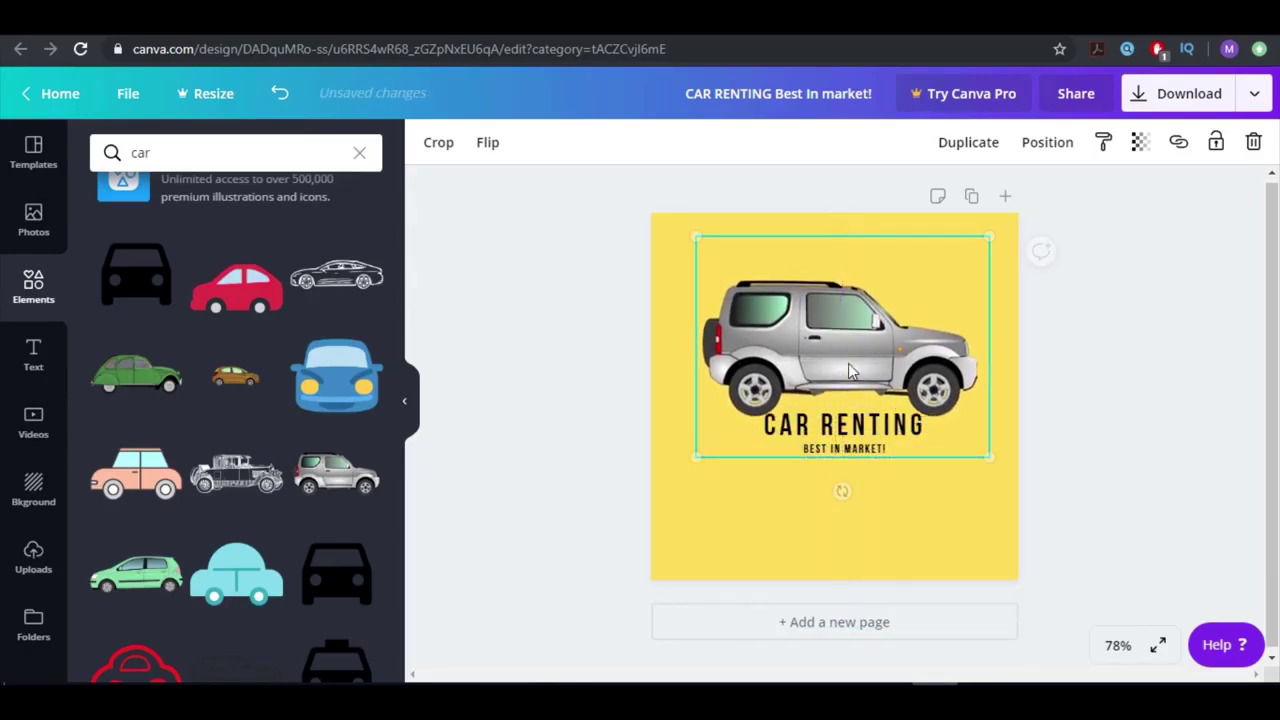
Enlarge the "CAR RENTING" and "BEST IN MARKET!" text block so the heading spans most of the yellow canvas
left_click(822, 430)
left_click_drag(729, 458, 606, 540)
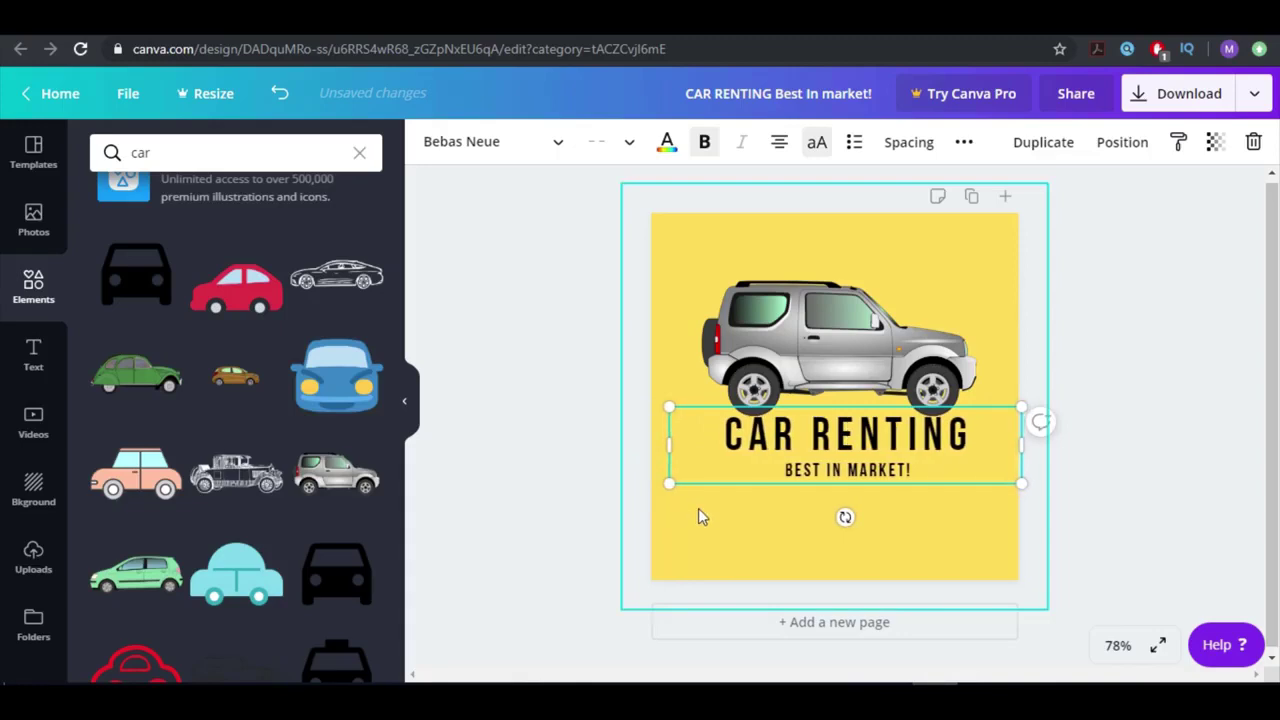
left_click_drag(668, 484, 578, 550)
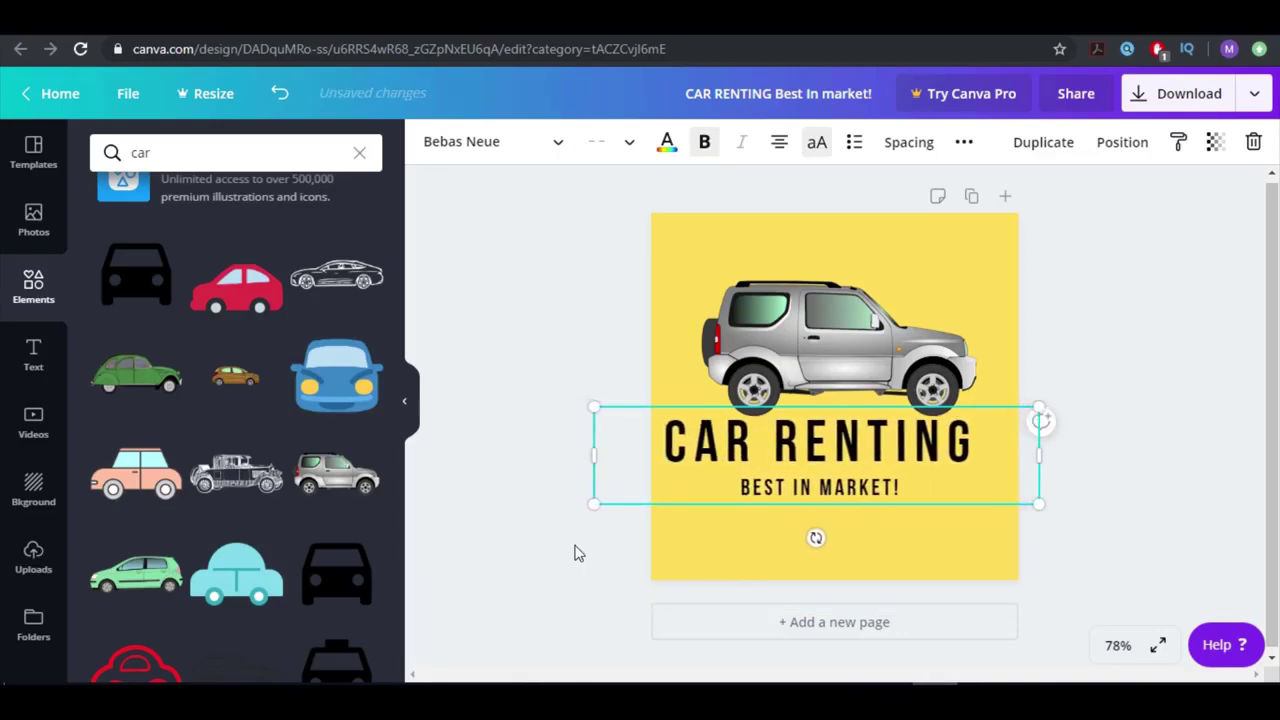
Shift the silver car toward the left edge of the yellow canvas and keep it level above the heading
left_click(835, 340)
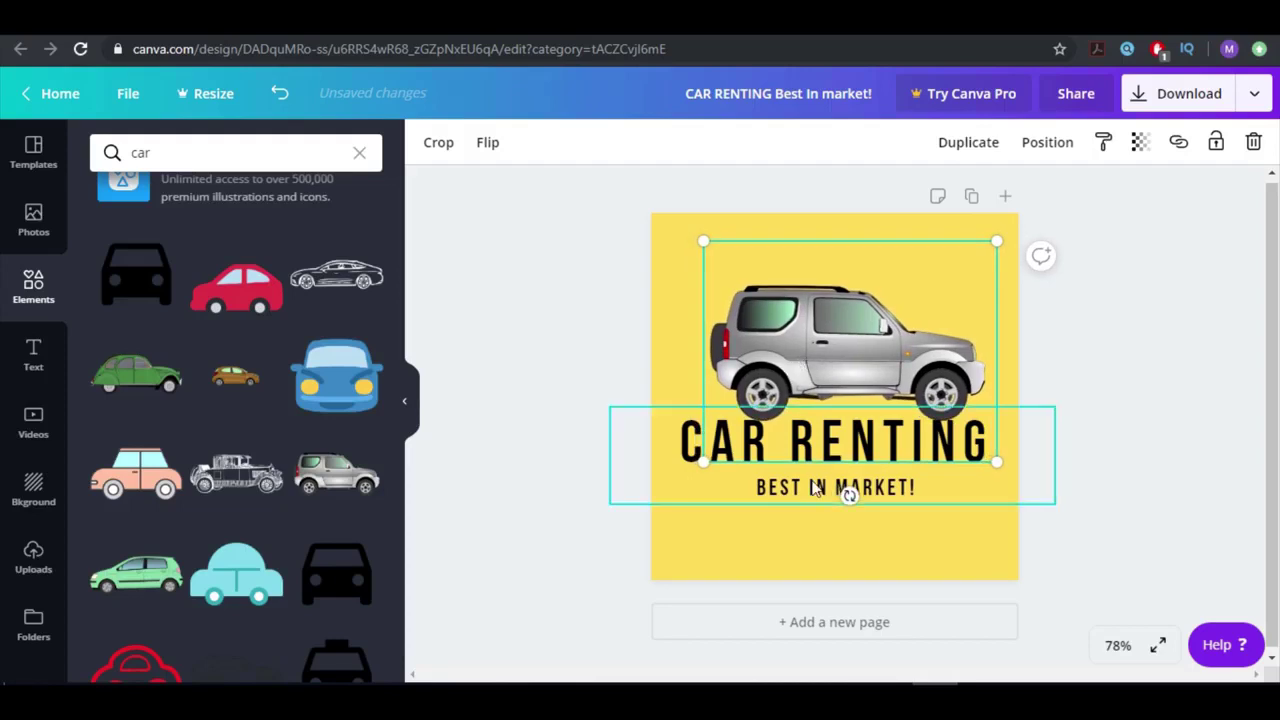
mouse_move(850, 495)
left_mouse_down()
mouse_move(860, 502)
mouse_move(851, 494)
left_mouse_up()
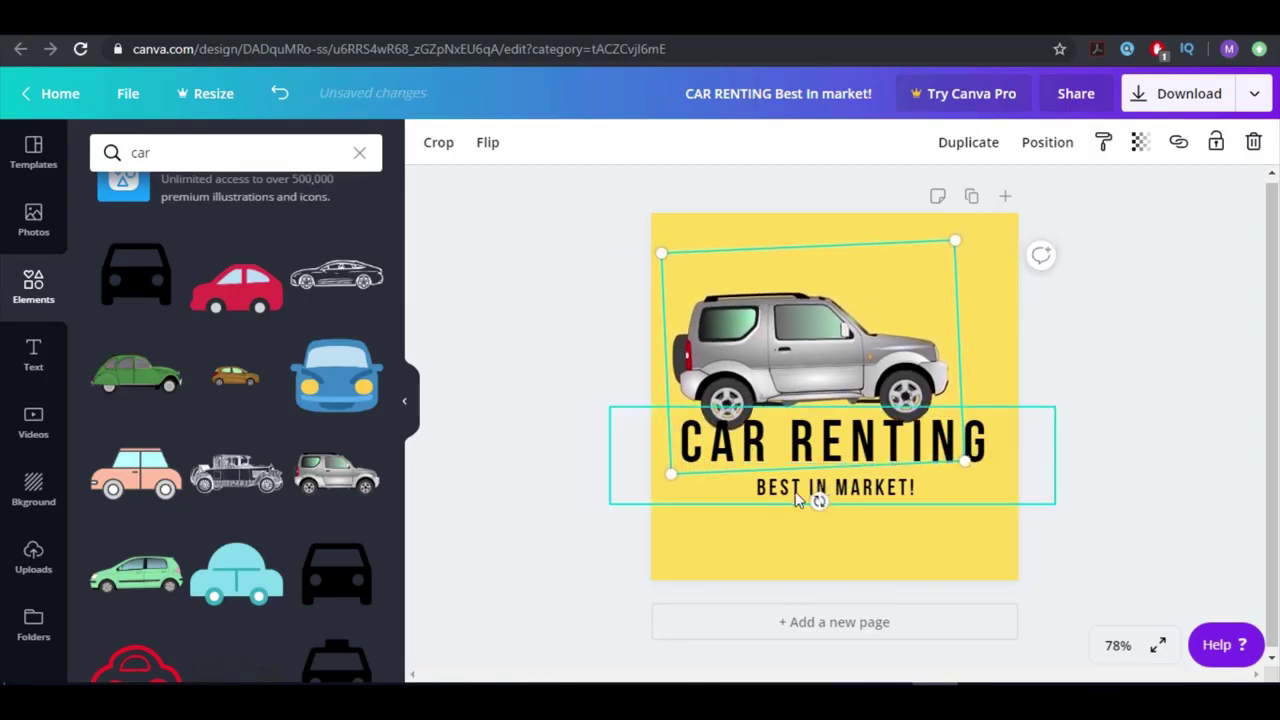
left_click_drag(818, 500, 770, 502)
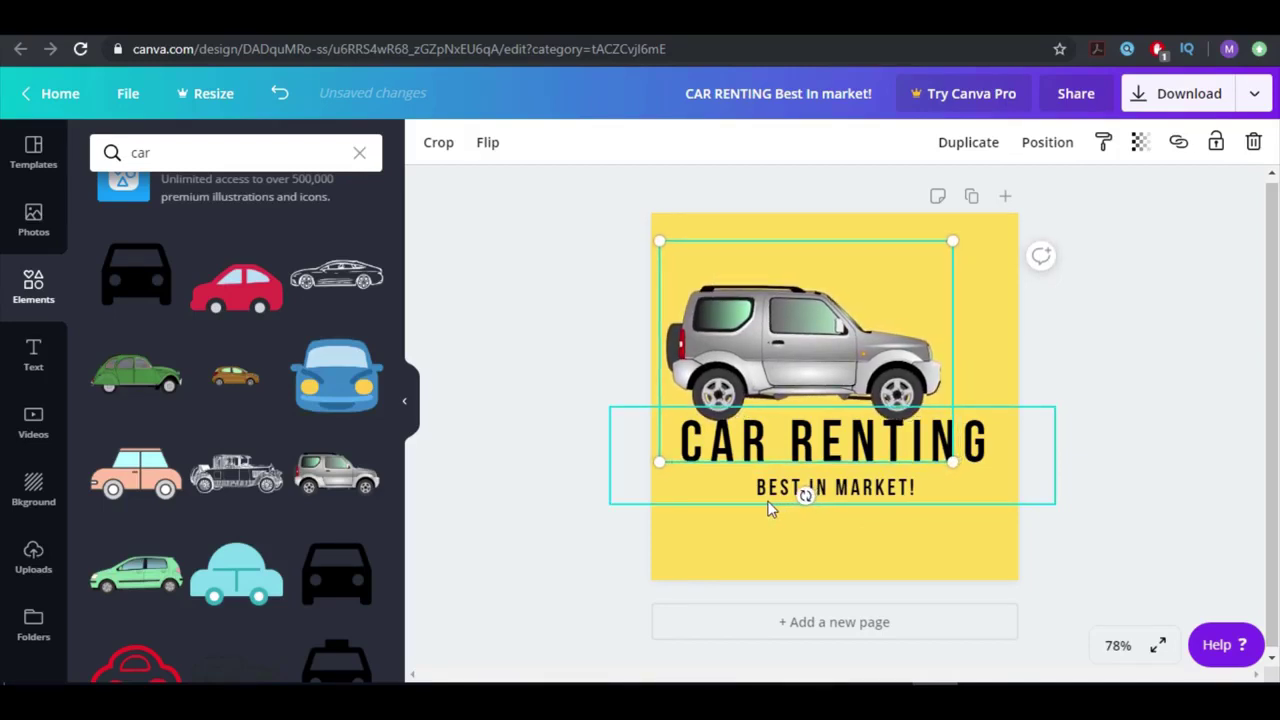
left_click(1082, 363)
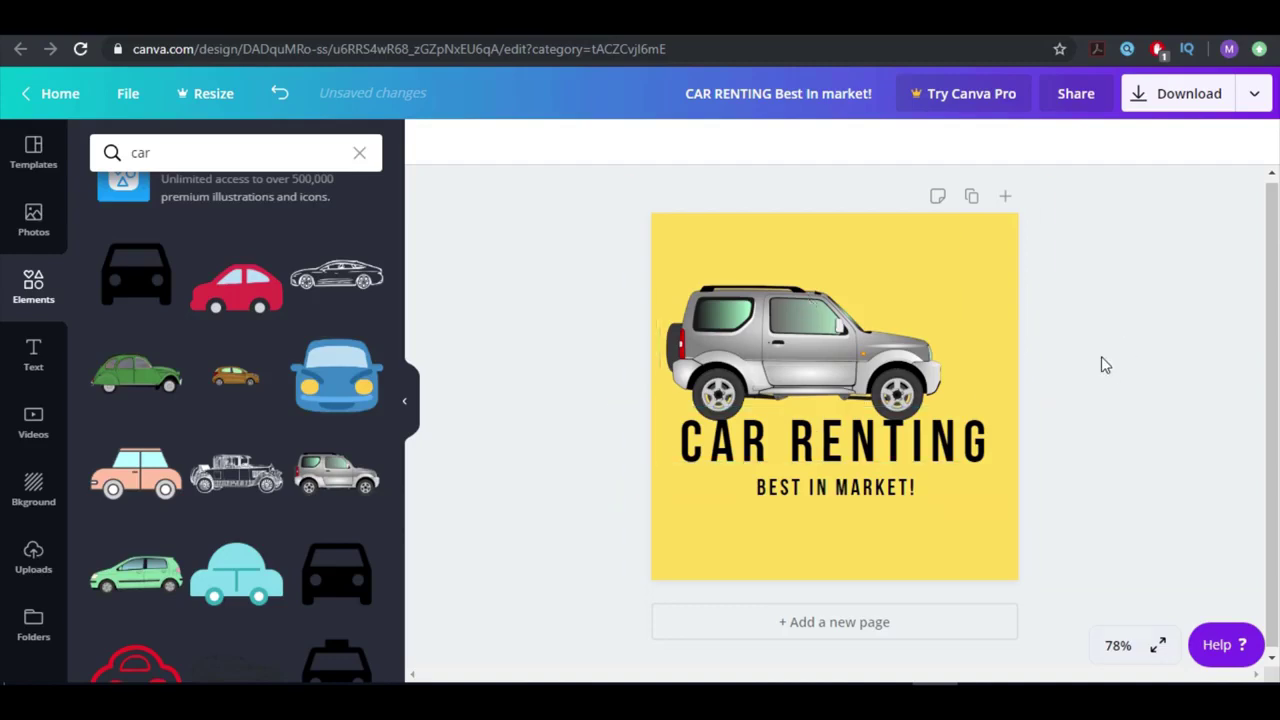
left_click(1001, 463)
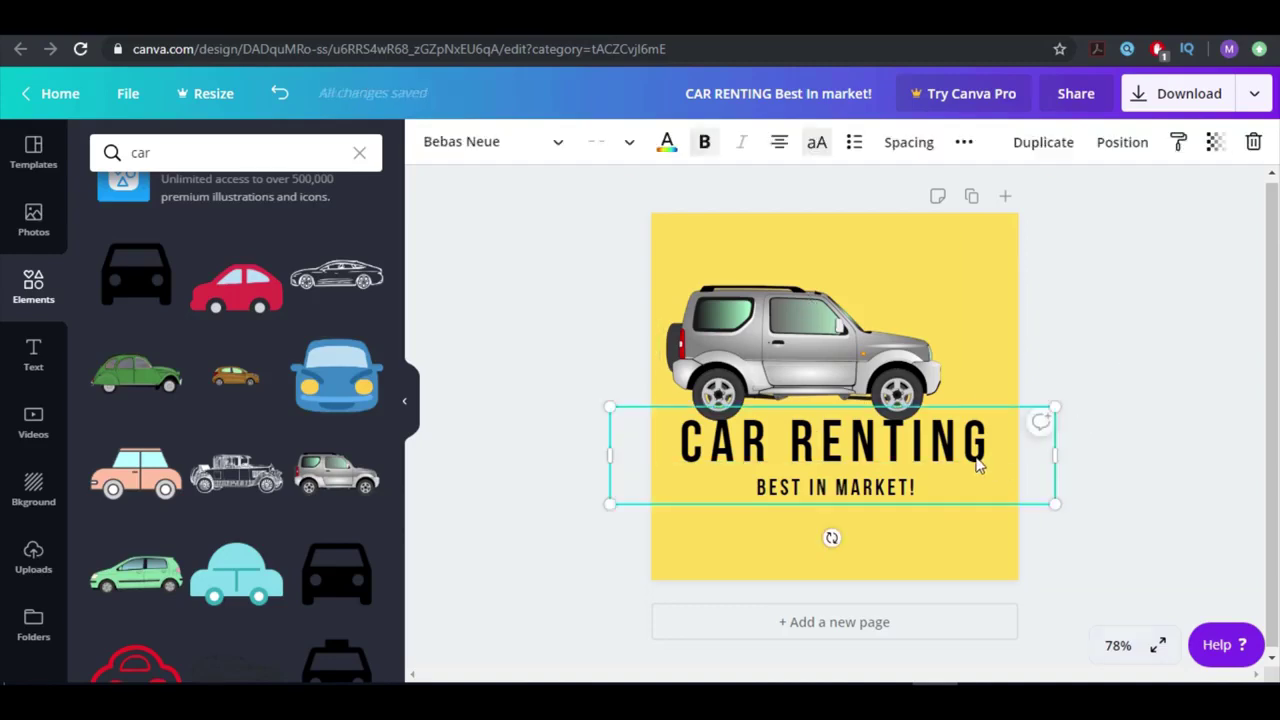
Add a solid line from an element search for "line" and fit it between "CAR RENTING" and the tagline, about as wide as the heading
left_click(218, 148)
type("line")
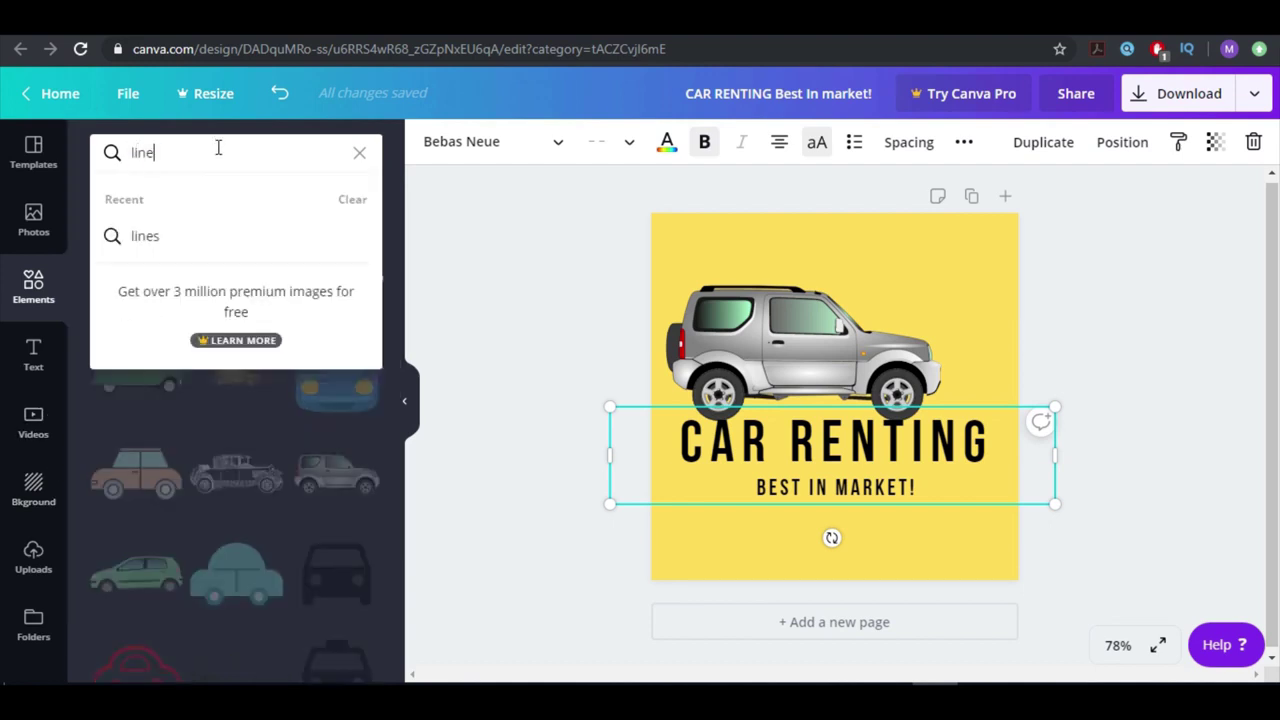
key("Return")
left_click(136, 368)
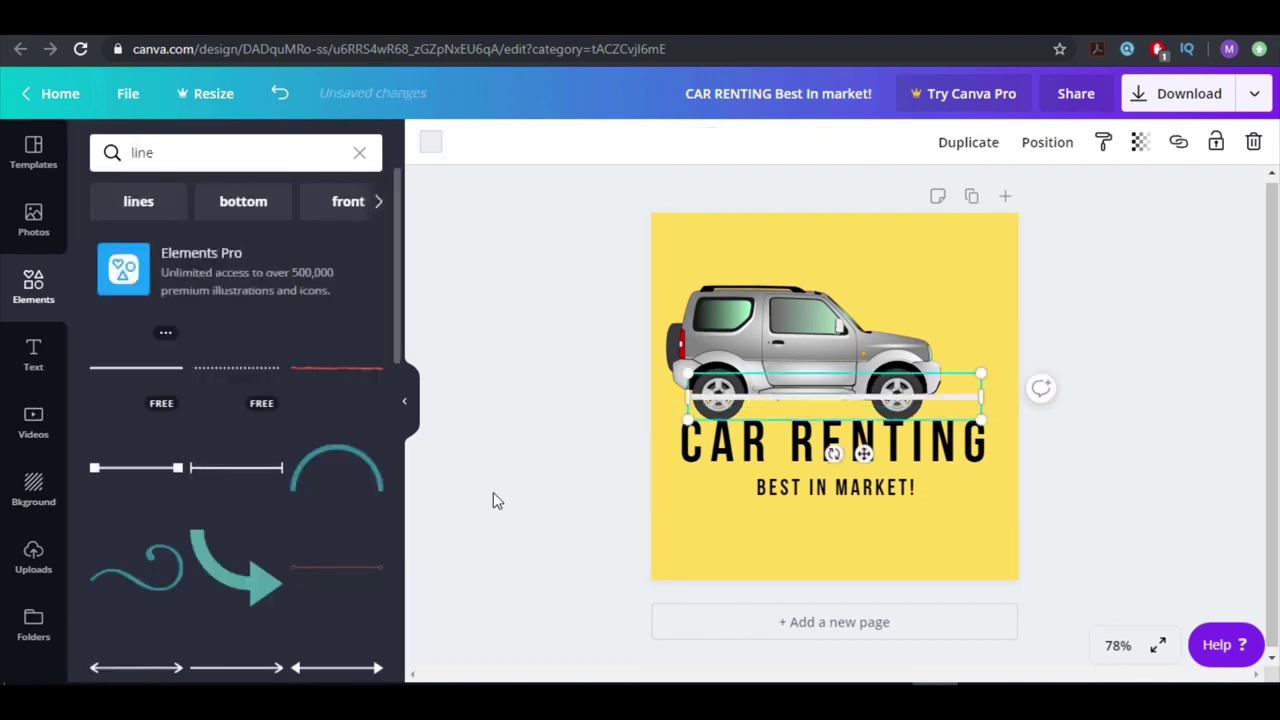
left_click_drag(828, 406, 822, 471)
left_click_drag(994, 474, 996, 474)
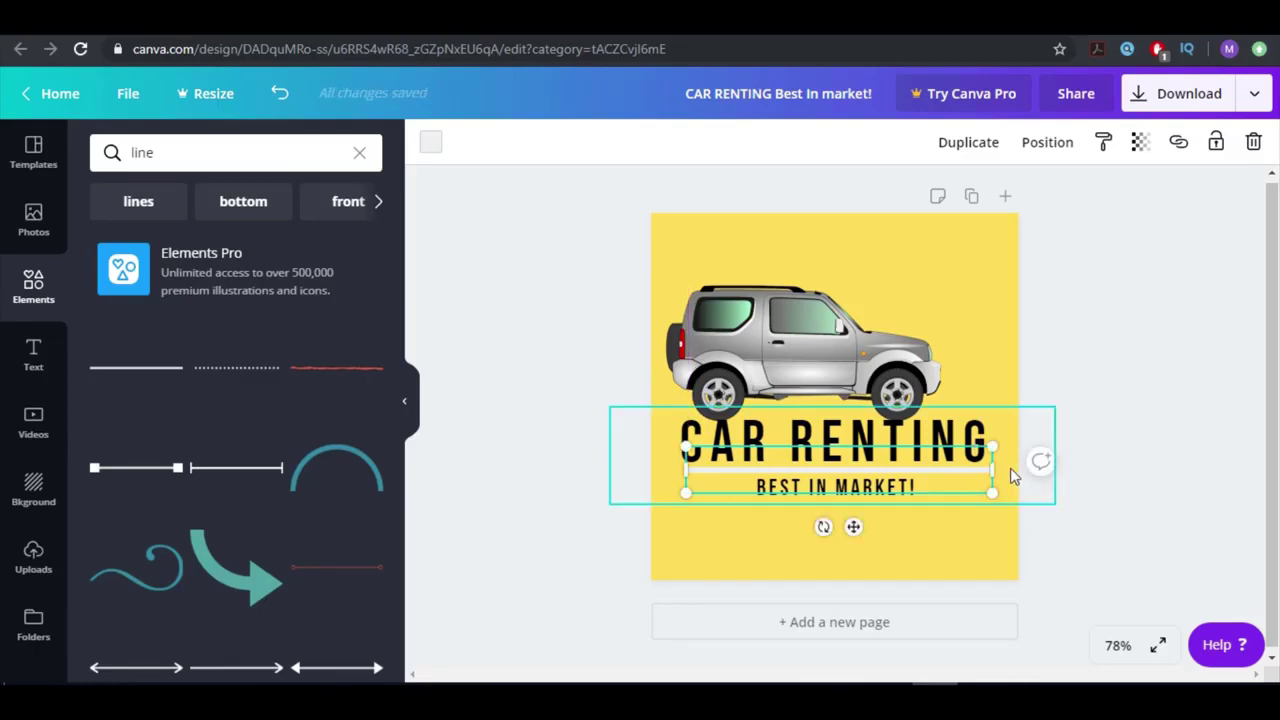
key("shift+Left")
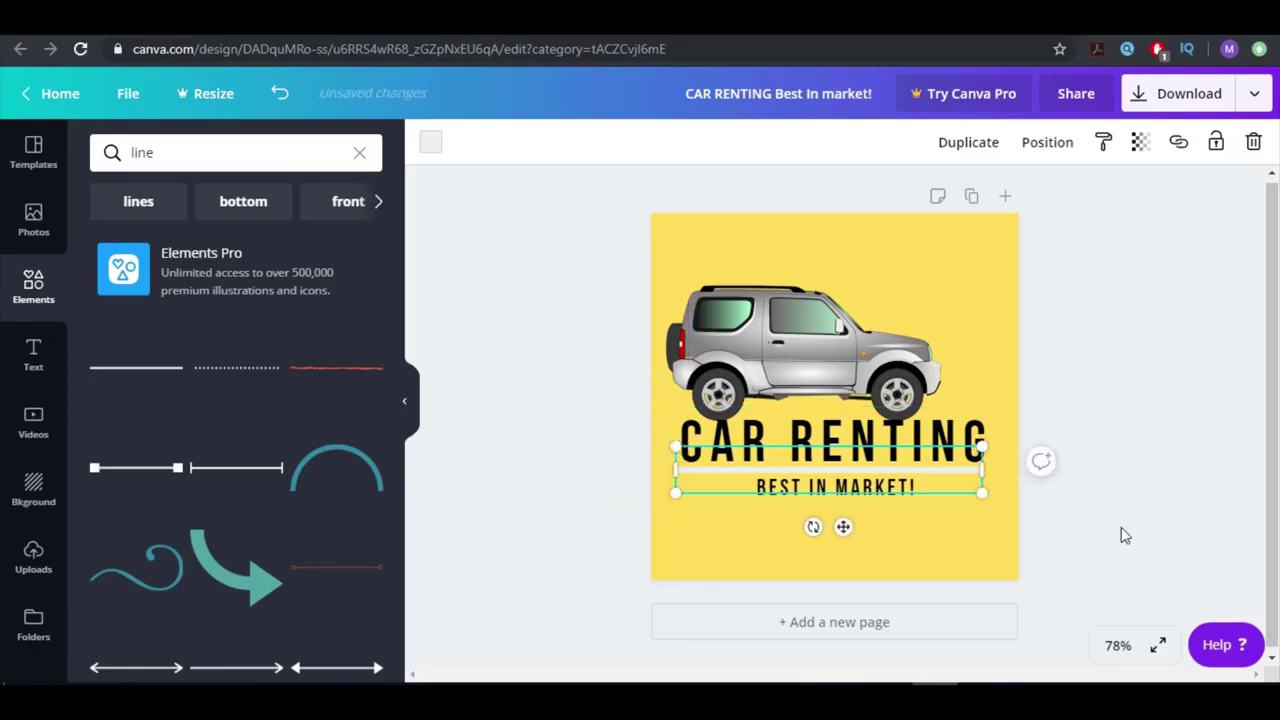
left_click(1090, 472)
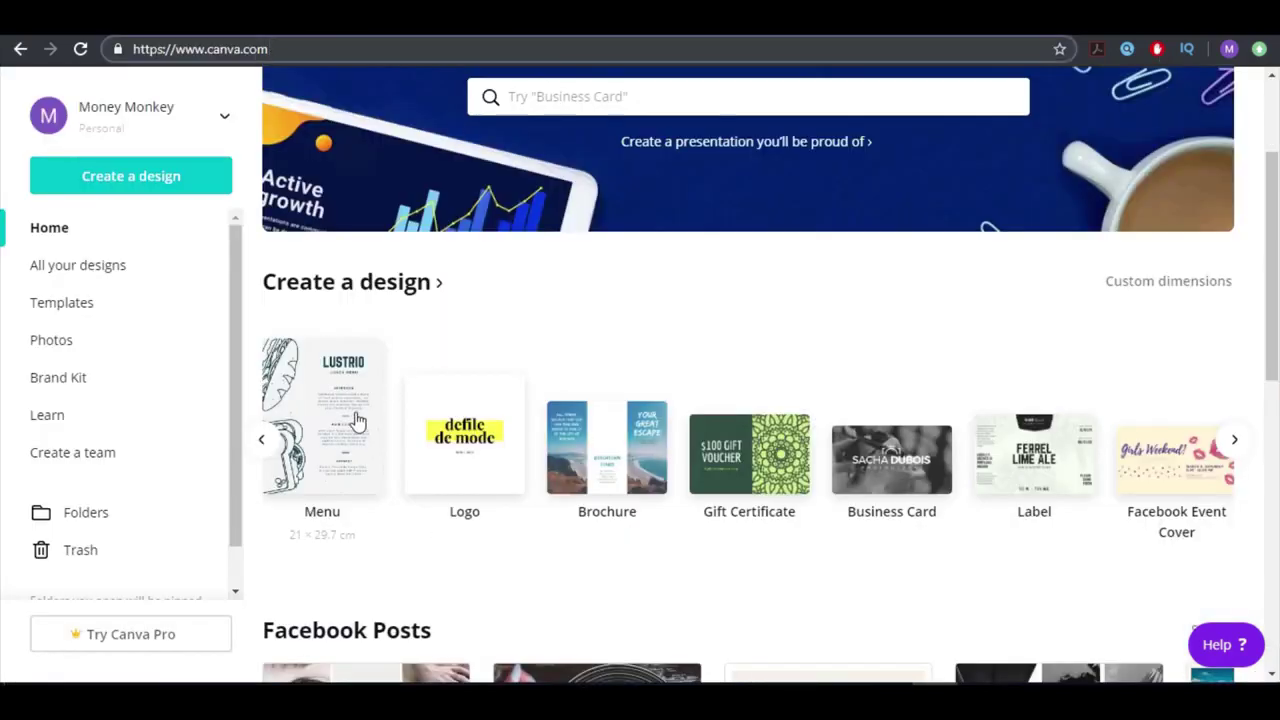
Create a new Menu design and fill it with the "ITSU DEMO SUSHI" lunch menu template after trying the "LUSTRIO" one
left_click(357, 420)
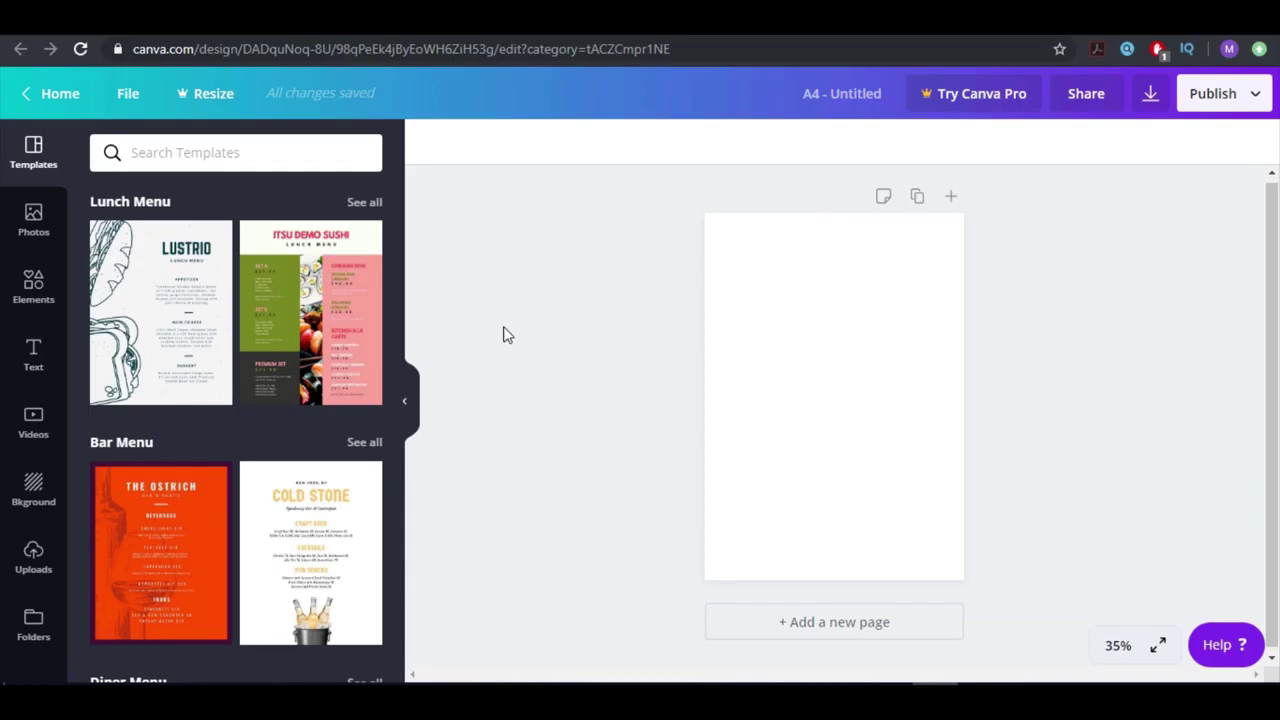
scroll(234, 403, "down", 3)
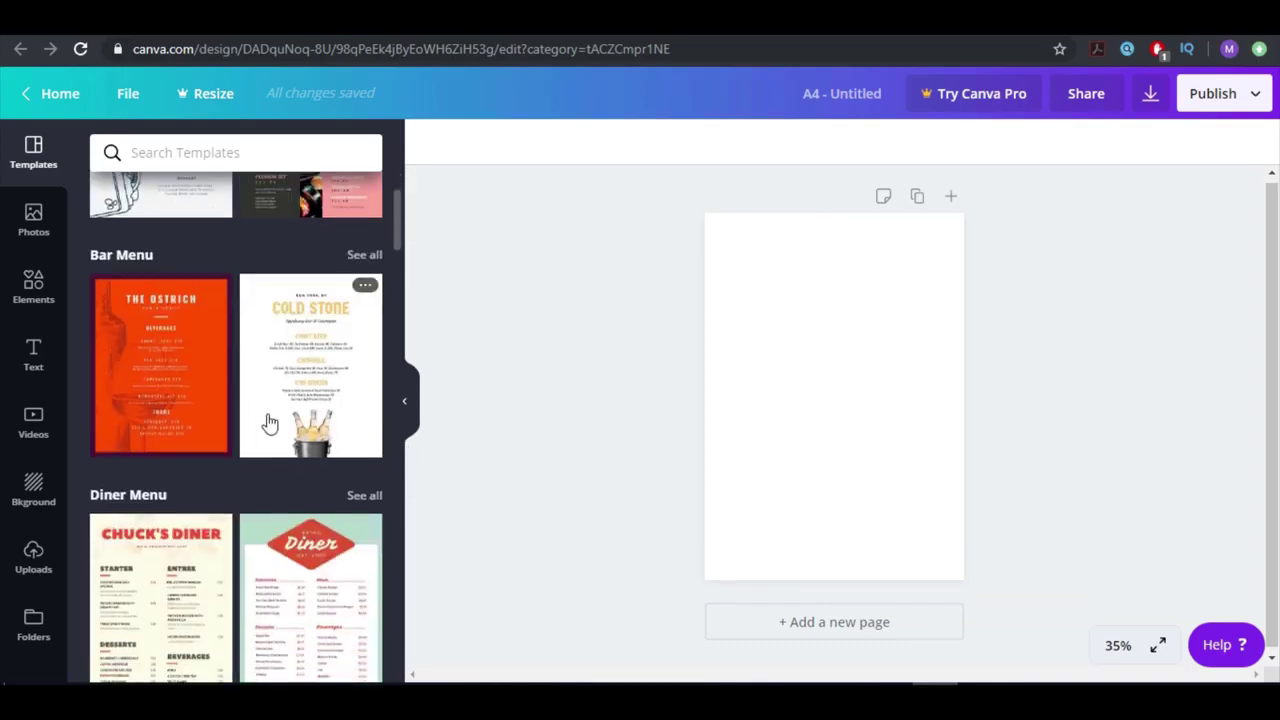
scroll(275, 440, "down", 2)
scroll(280, 450, "up", 4)
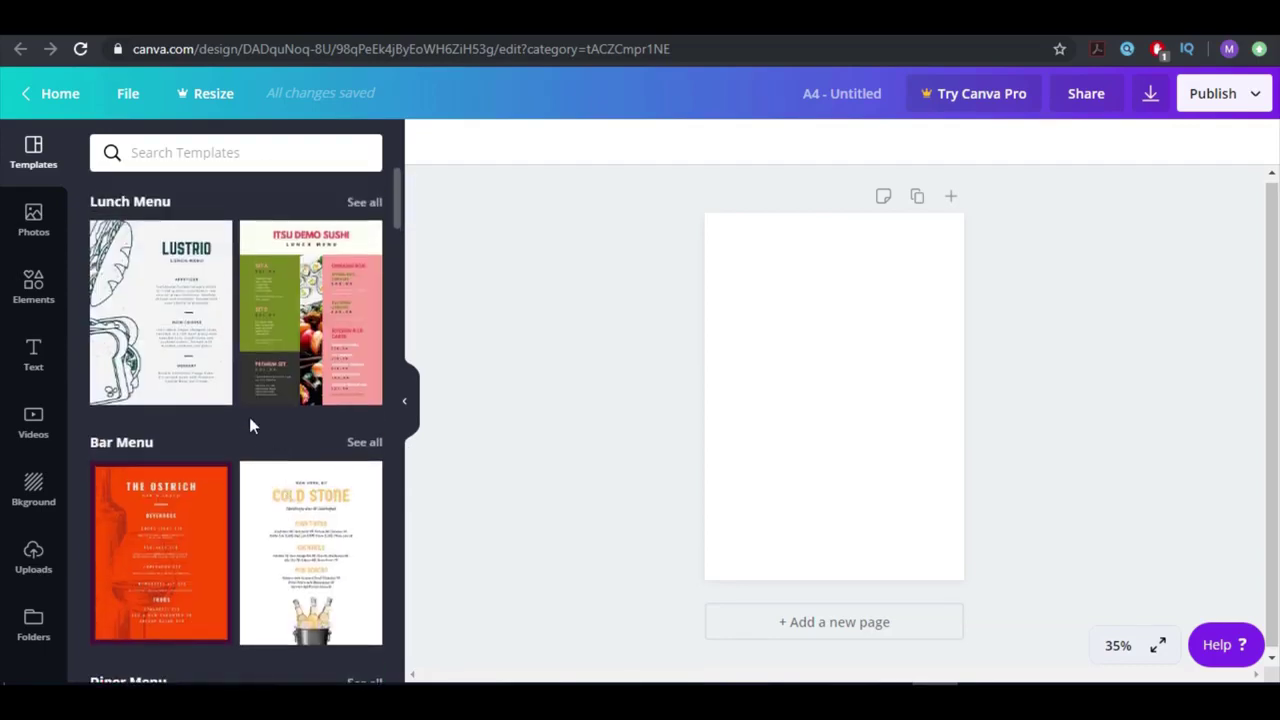
left_click(172, 326)
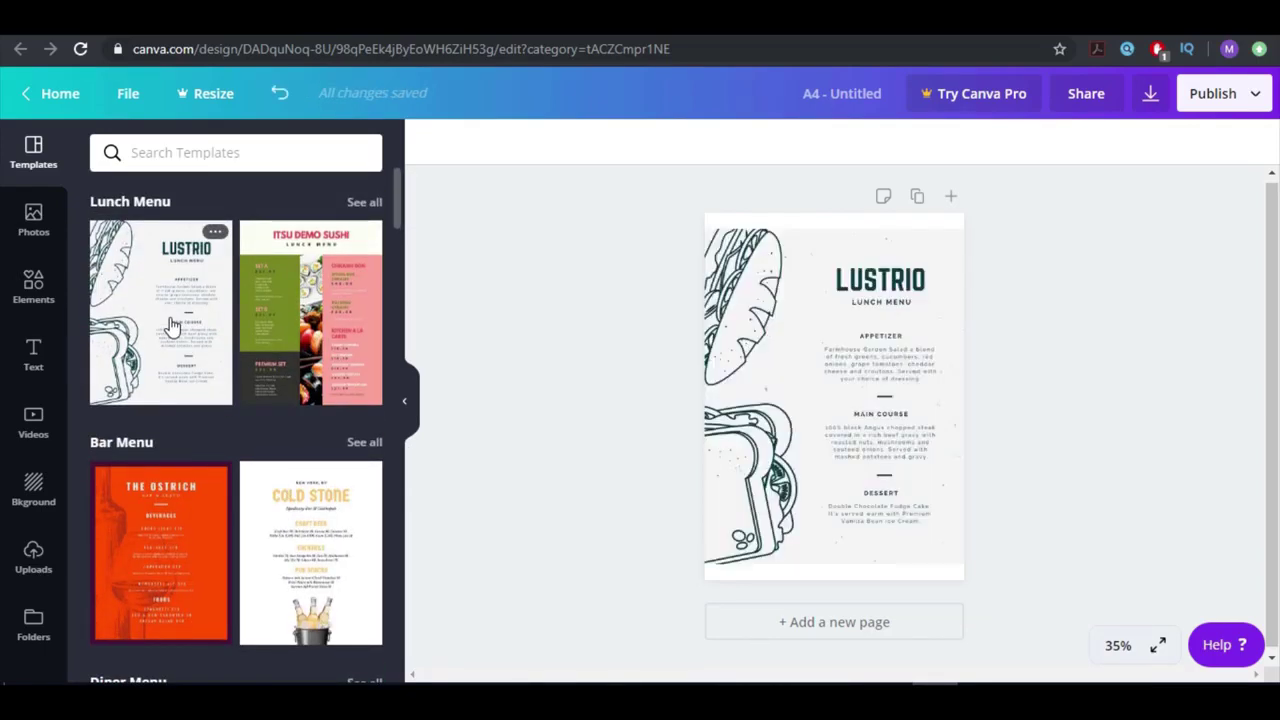
left_click(343, 320)
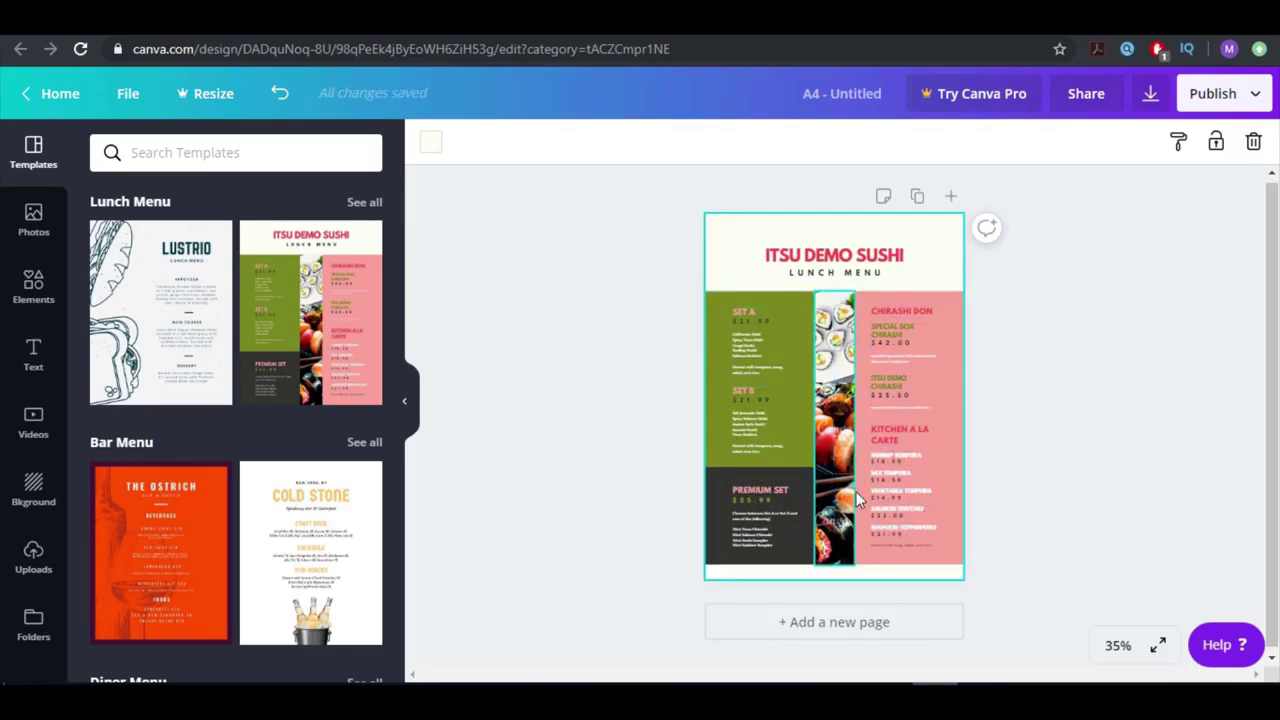
Recolour the sushi menu's panels: light blue behind Set A and Set B, pink behind Premium Set, and red behind the Chirashi Don column
left_click(797, 298)
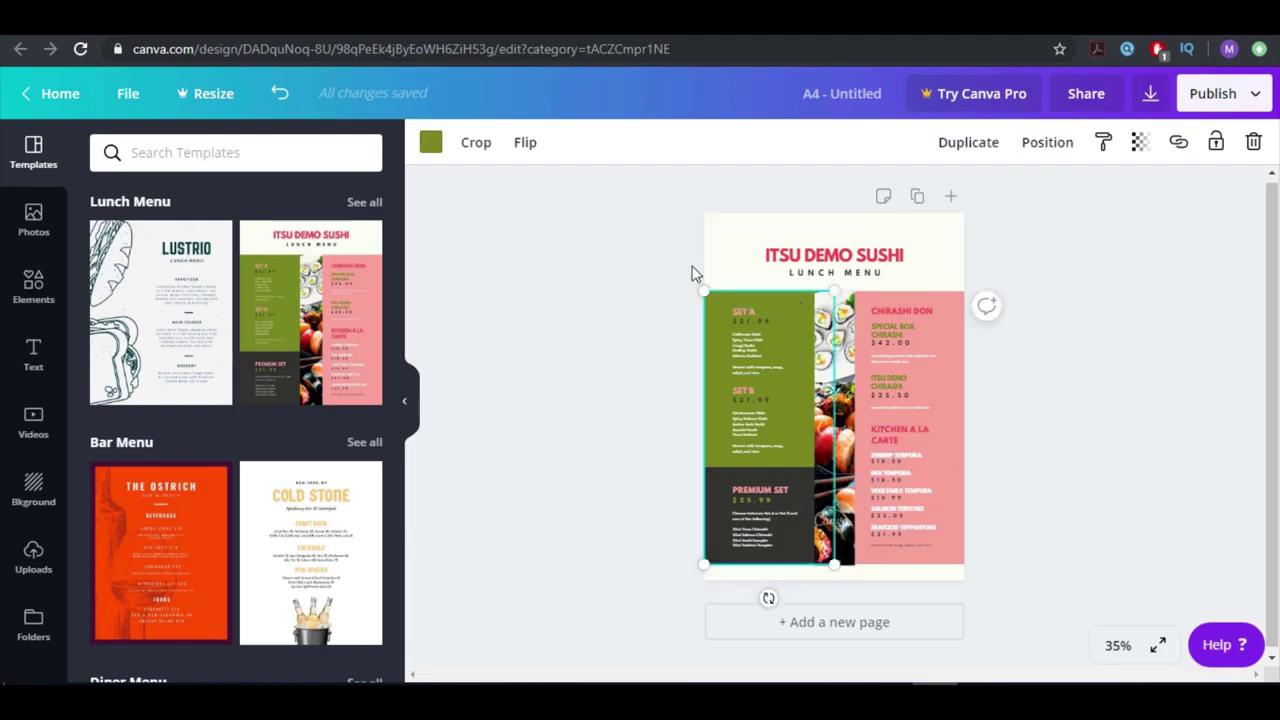
left_click(432, 146)
left_click(365, 405)
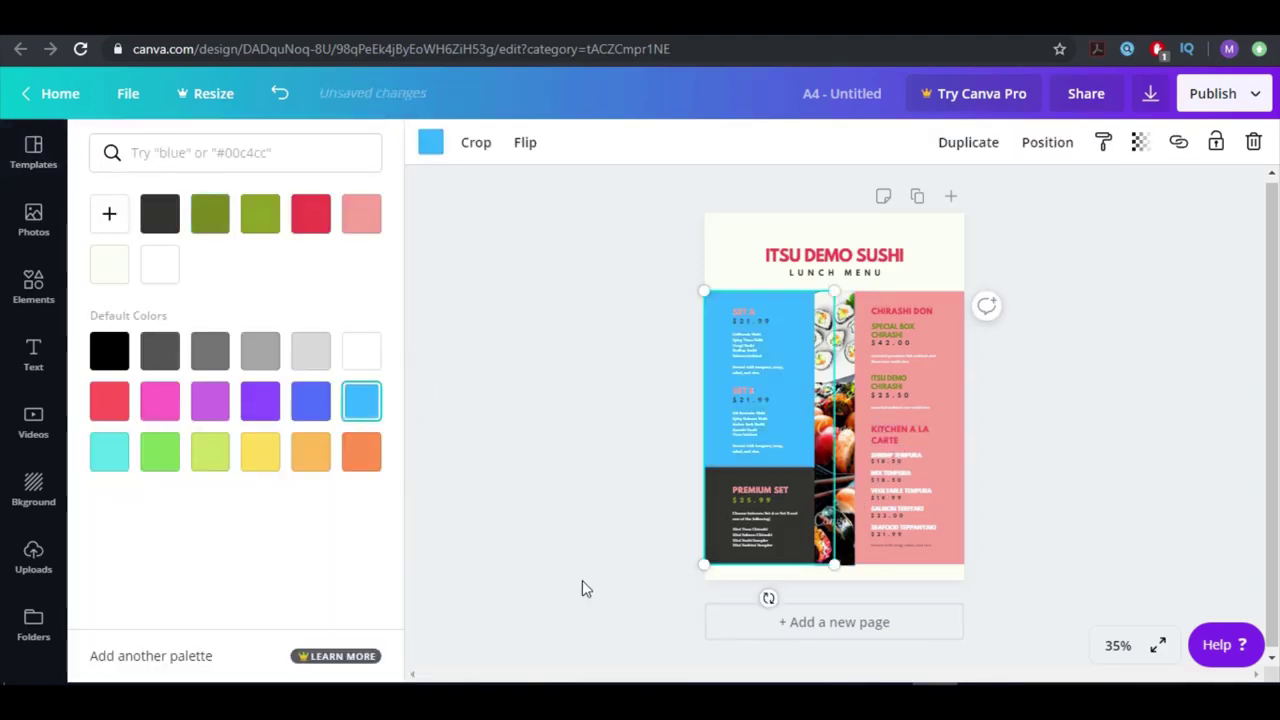
left_click(713, 489)
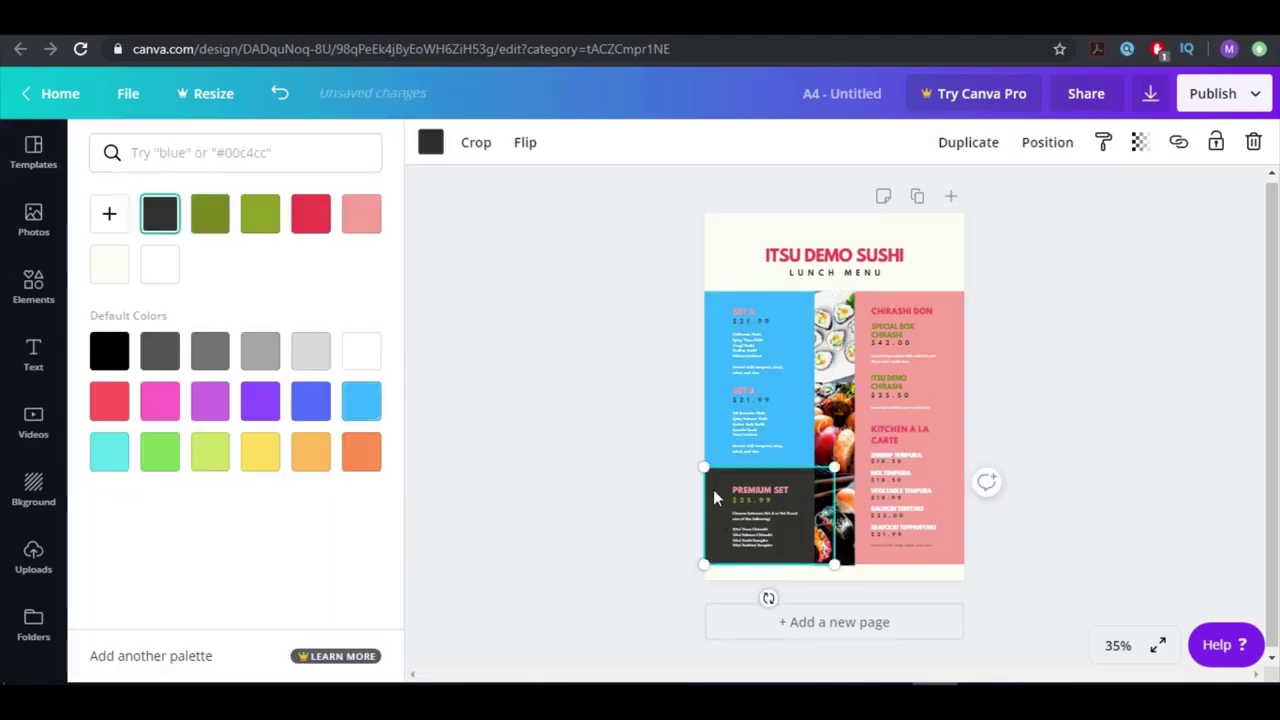
left_click(361, 213)
left_click(947, 350)
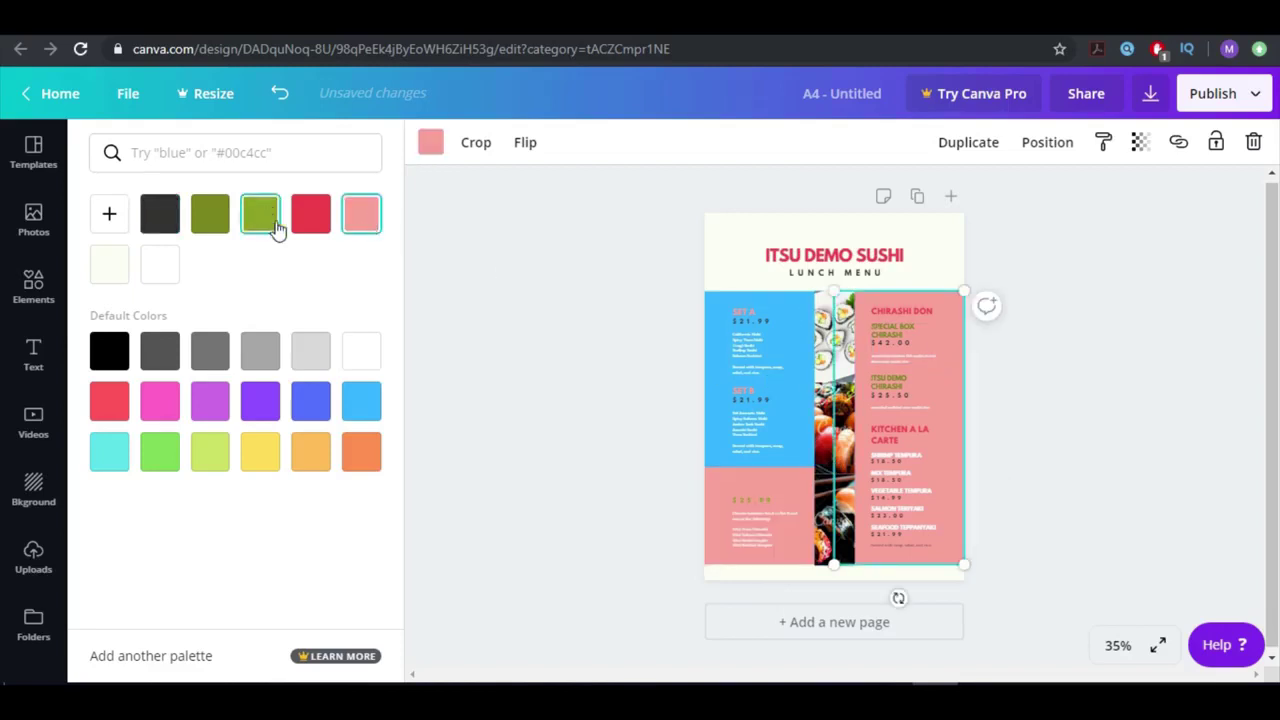
left_click(313, 230)
left_click(580, 414)
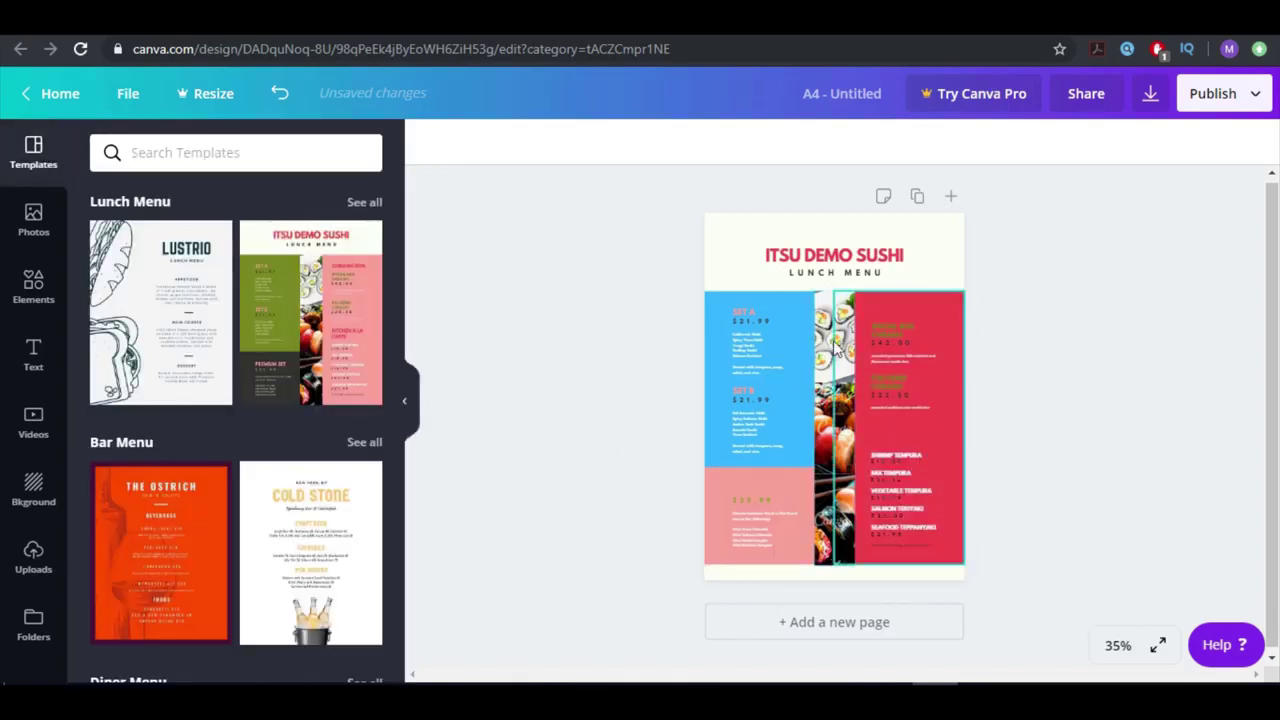
Change the text colour of the "ITSU DEMO SUSHI" title to the light green from the document colours
left_click(800, 260)
left_click(666, 144)
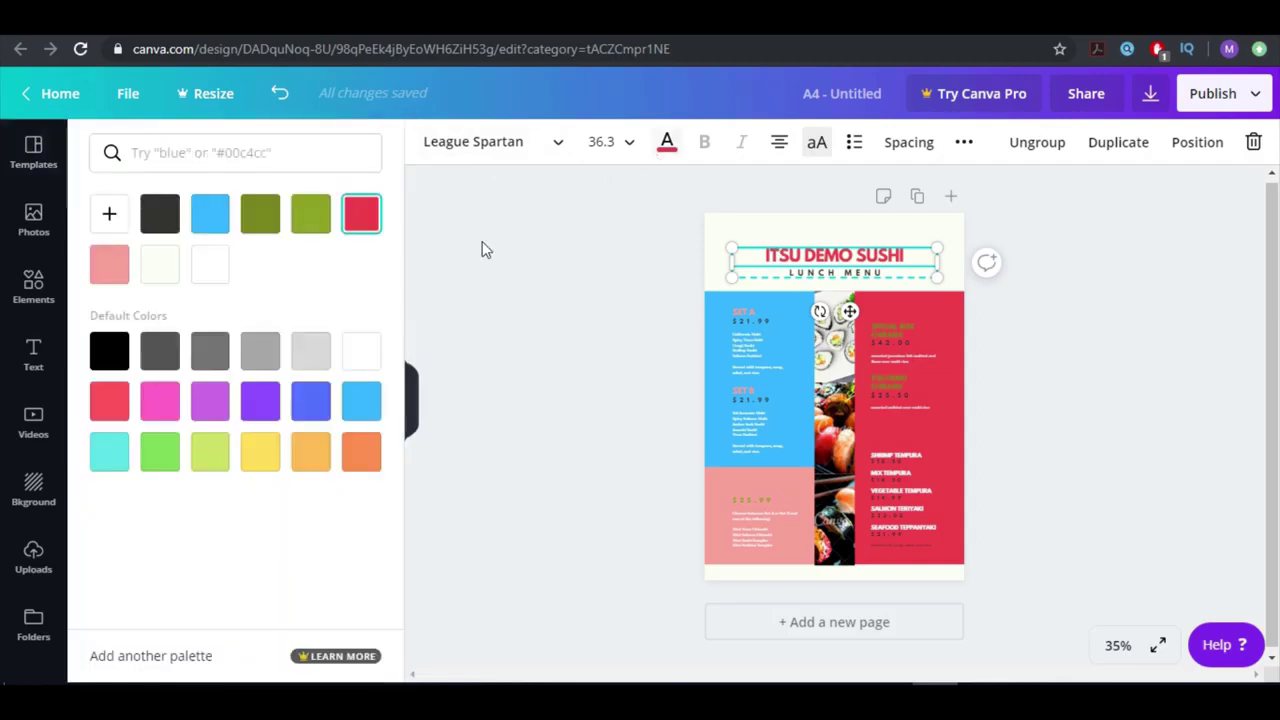
left_click(314, 214)
left_click(596, 648)
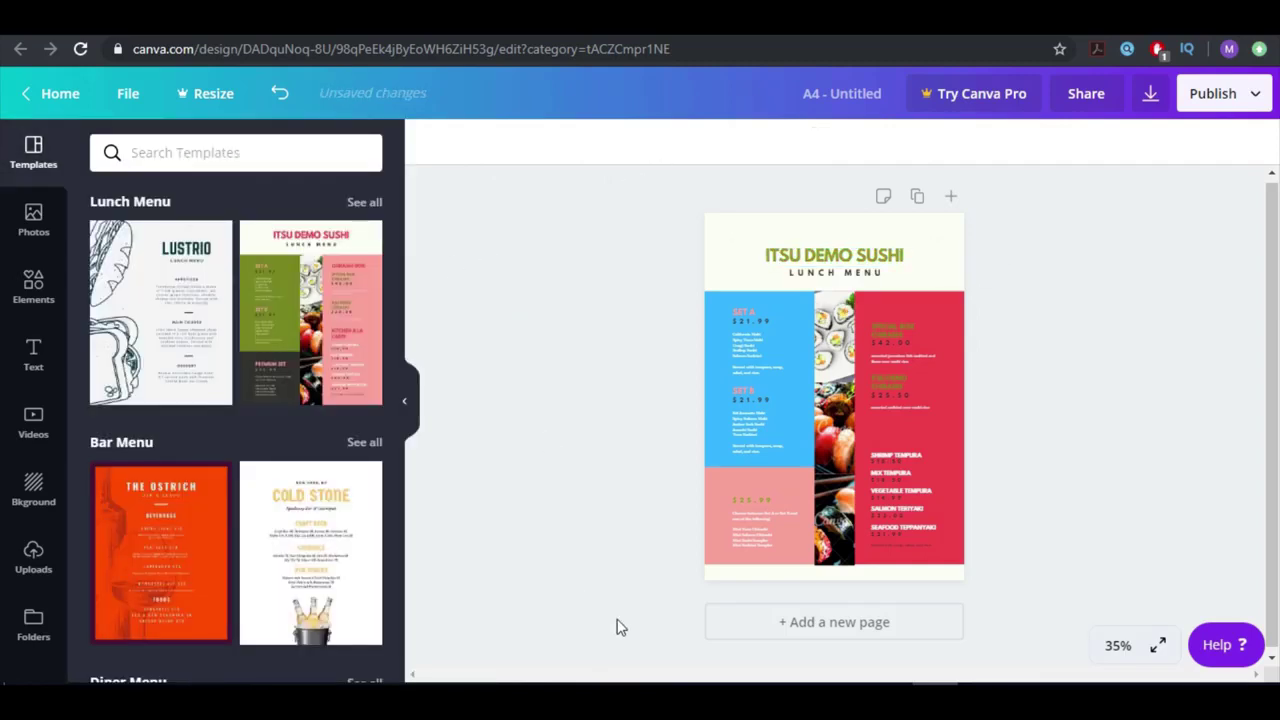
Replace the sushi menu with "THE OSTRICH" bar menu template and inspect its beverage entries up close
scroll(26, 369, "down", 1)
scroll(166, 377, "down", 2)
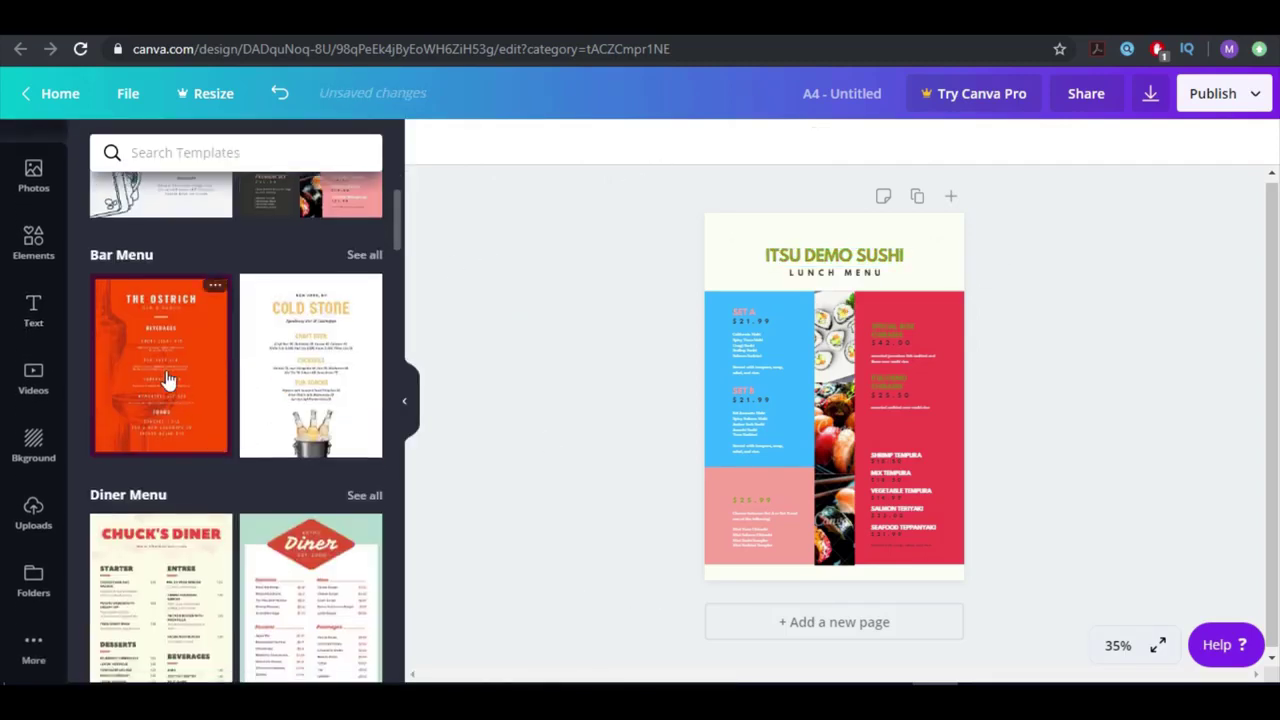
left_click(166, 377)
left_click(815, 296)
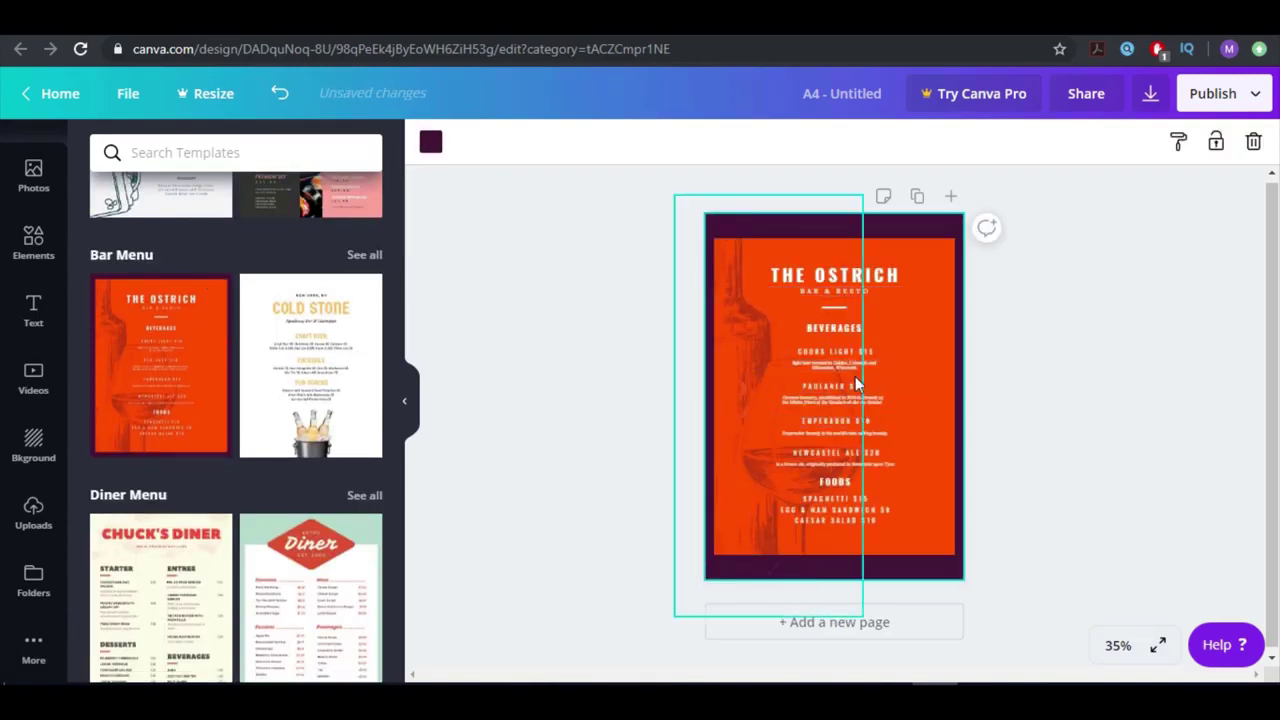
scroll(842, 517, "up", 10)
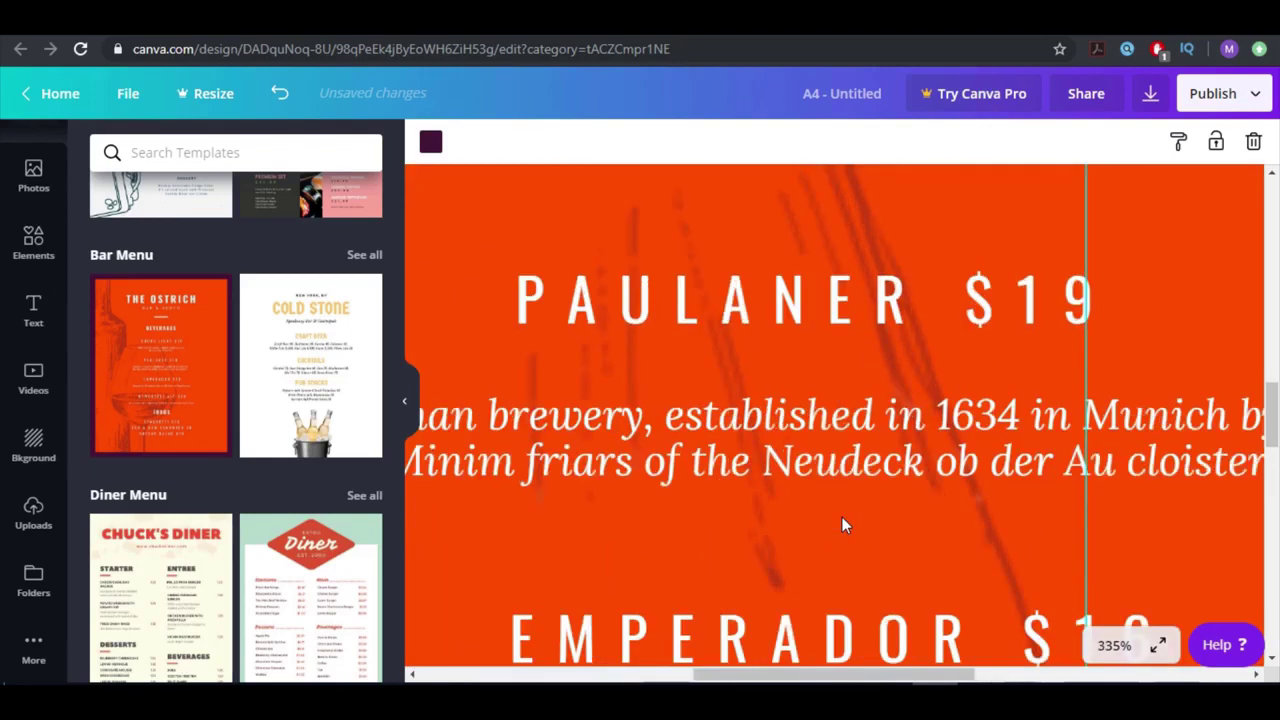
scroll(842, 517, "down", 5)
scroll(840, 517, "up", 5)
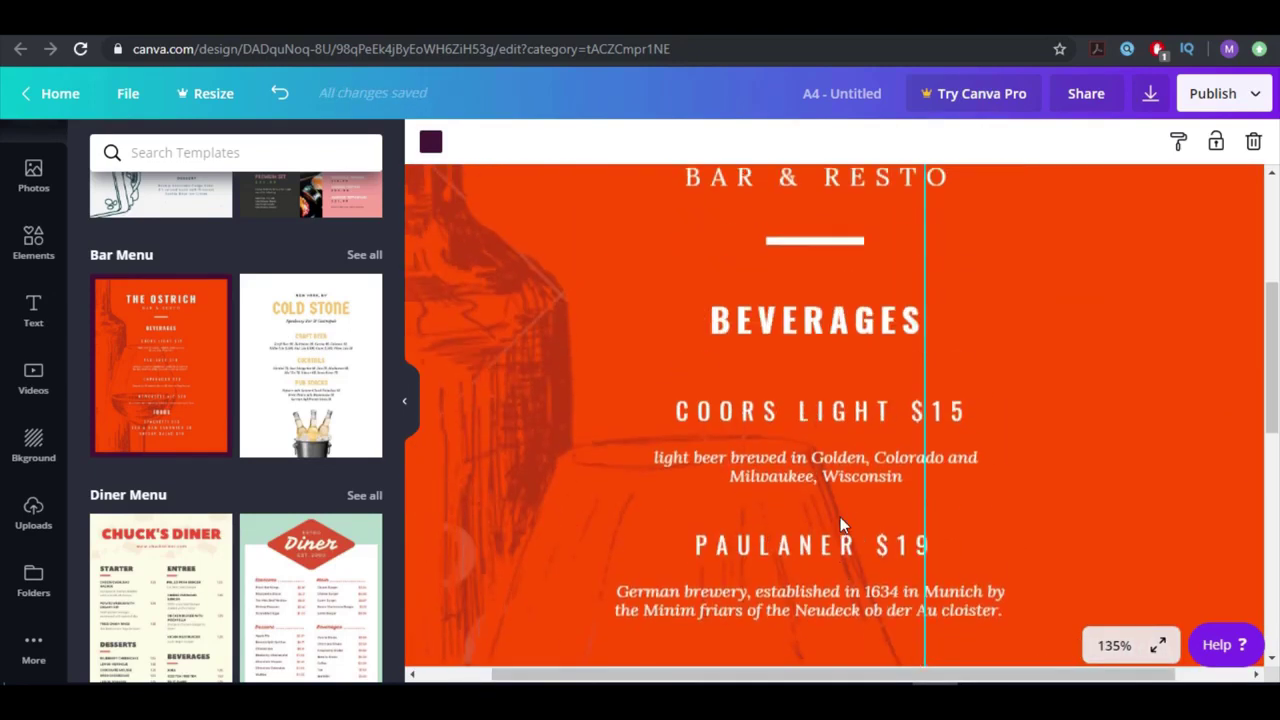
scroll(840, 517, "down", 4)
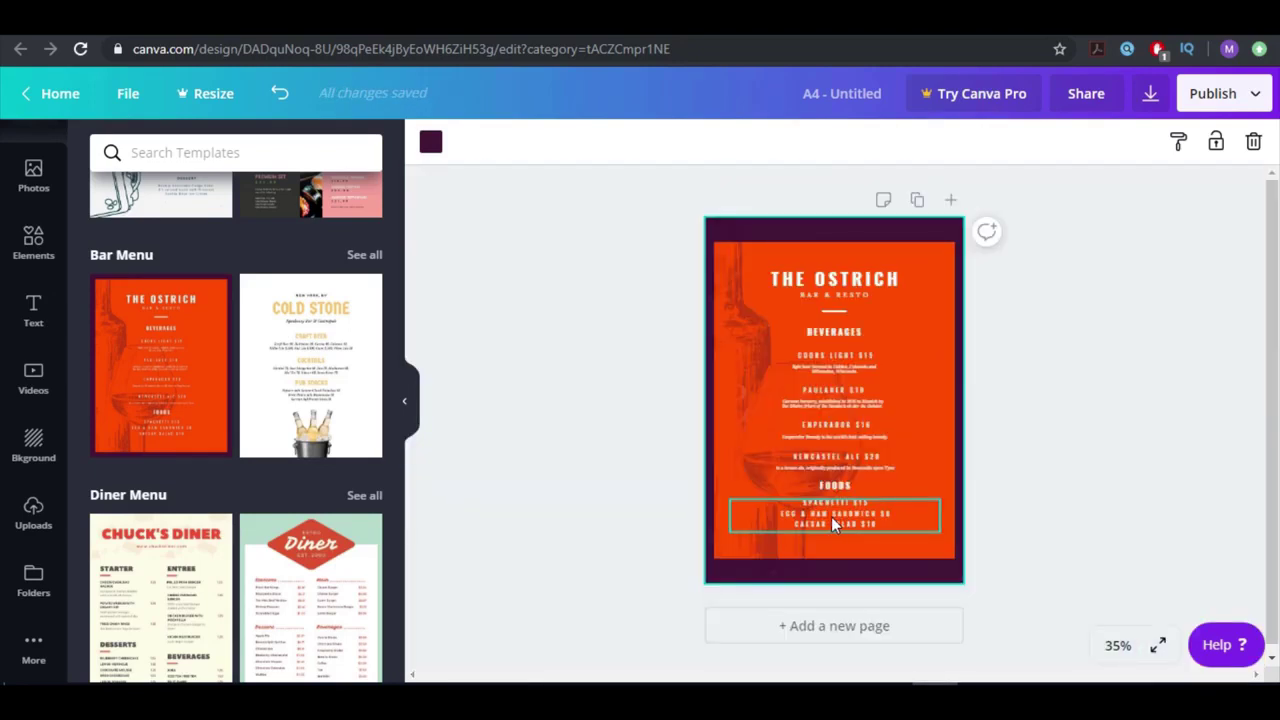
Rewrite the Coors Light entry under Beverages as "COCA COLA $25"
scroll(831, 516, "up", 4)
scroll(831, 516, "up", 2)
scroll(831, 516, "up", 4)
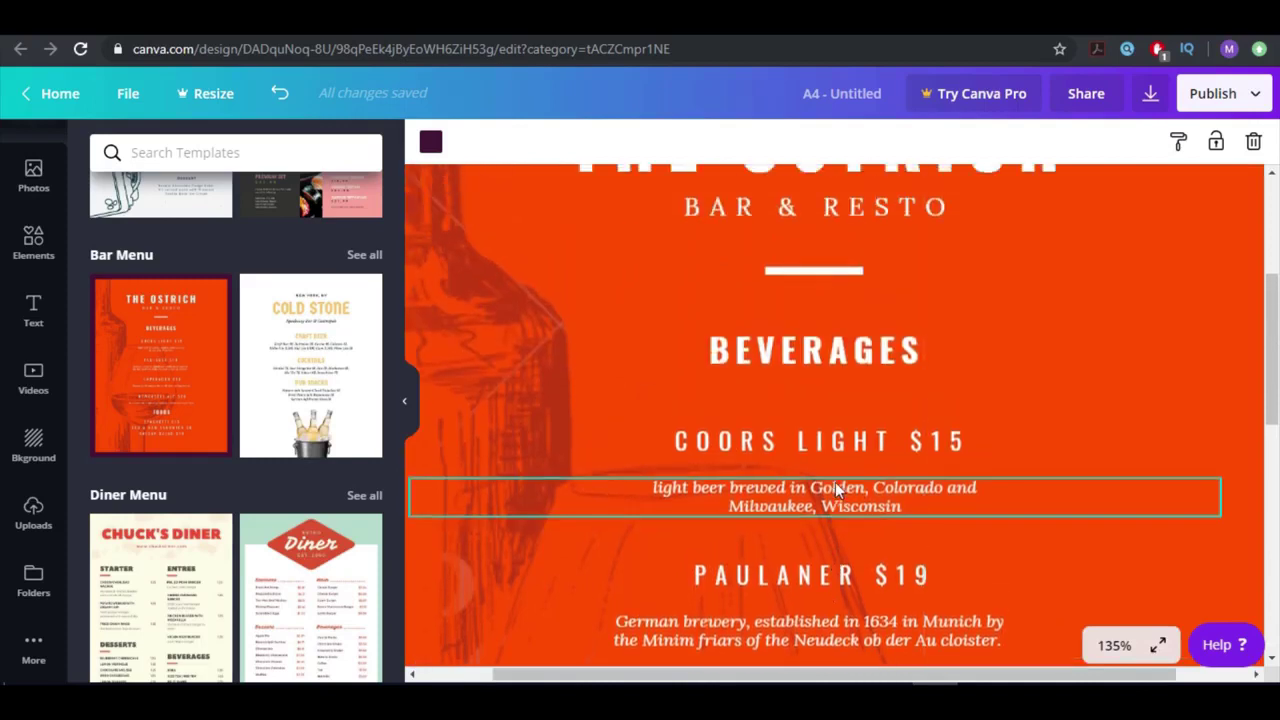
scroll(753, 455, "down", 3)
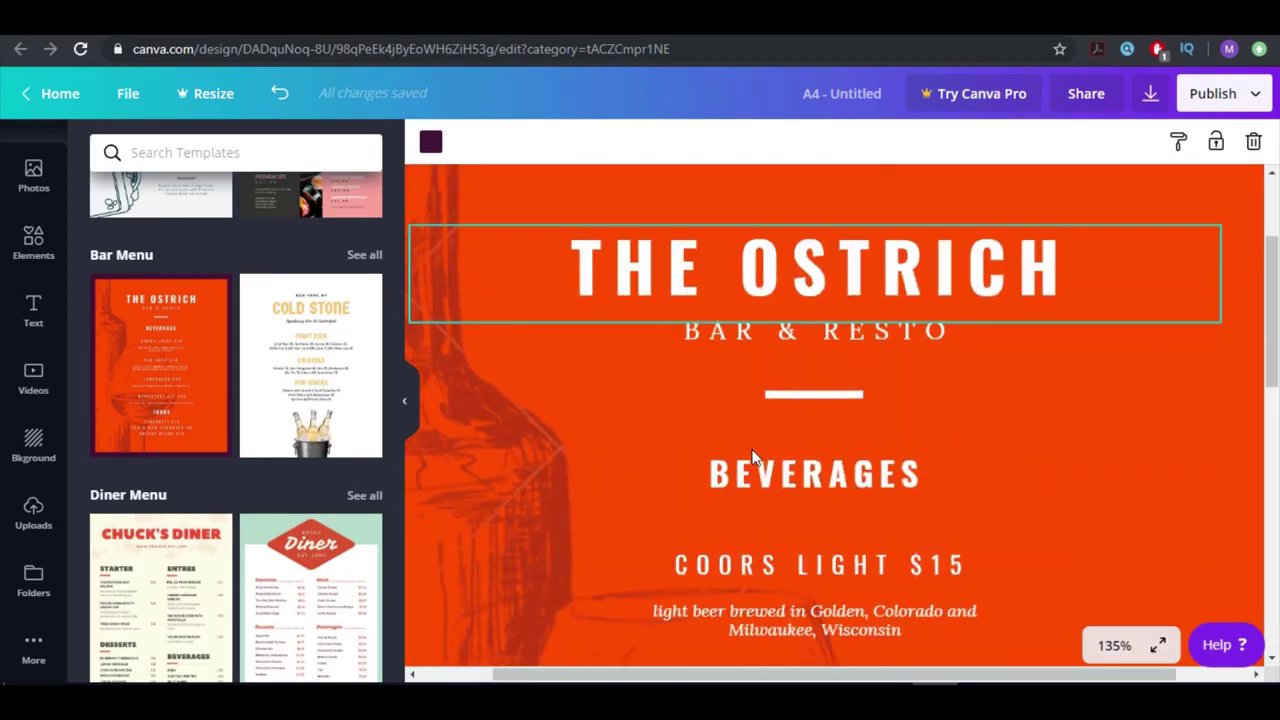
scroll(804, 397, "down", 2)
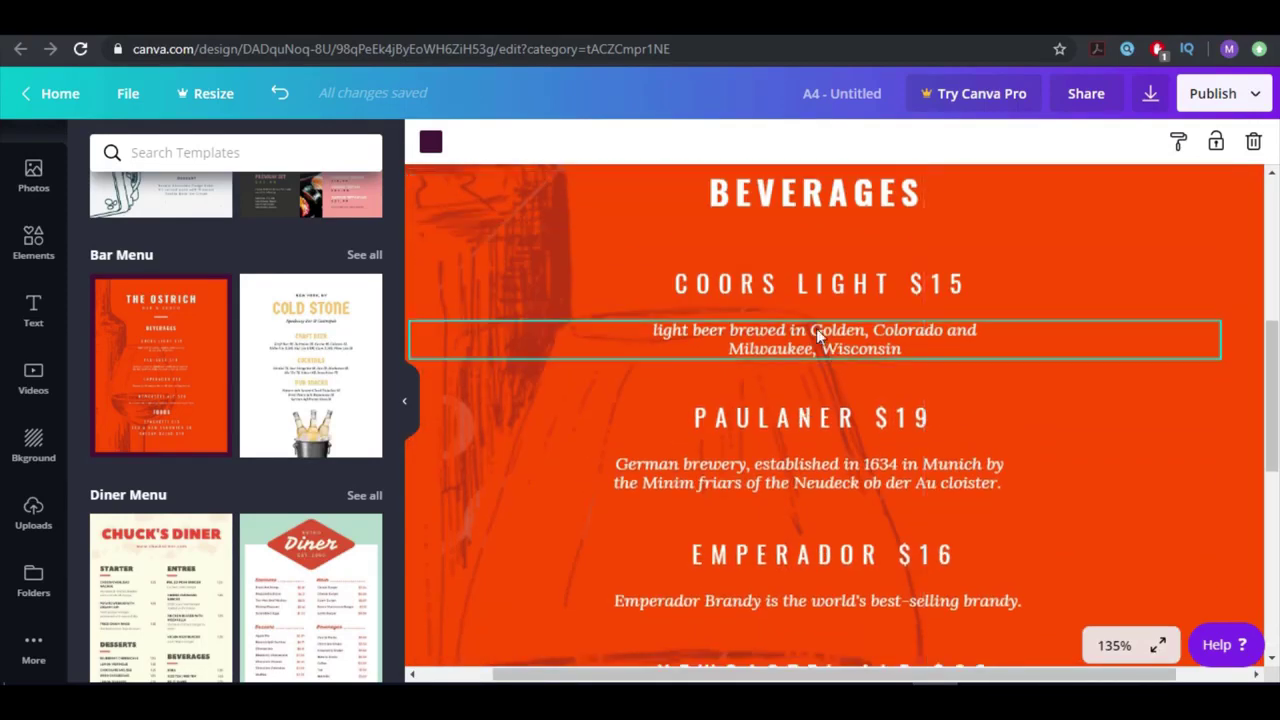
double_click(814, 289)
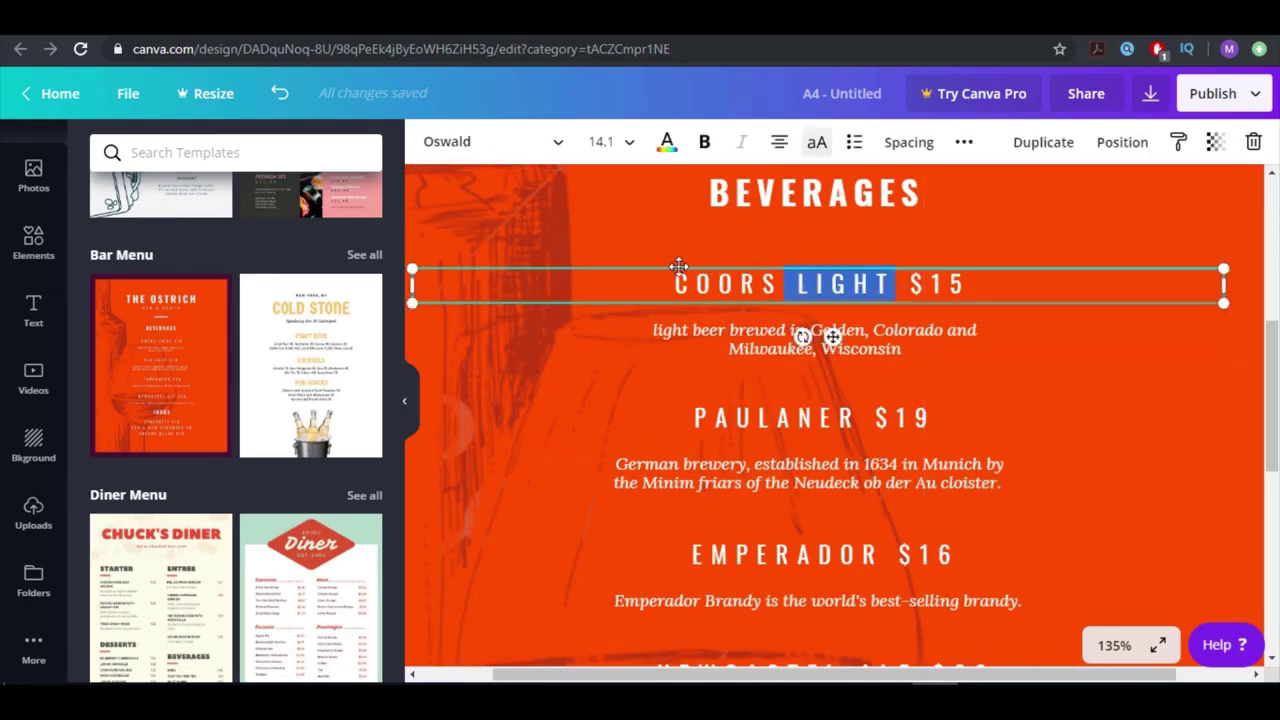
type("COCAC")
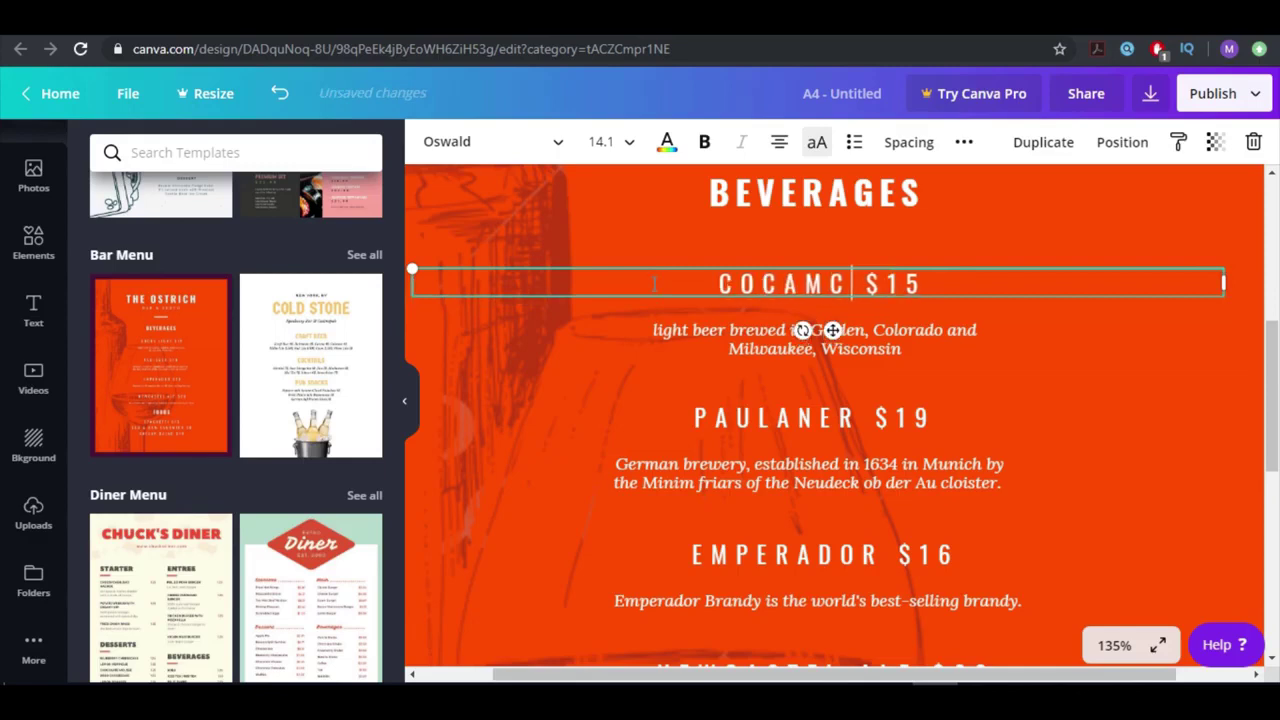
key("BackSpace")
type("COLA $")
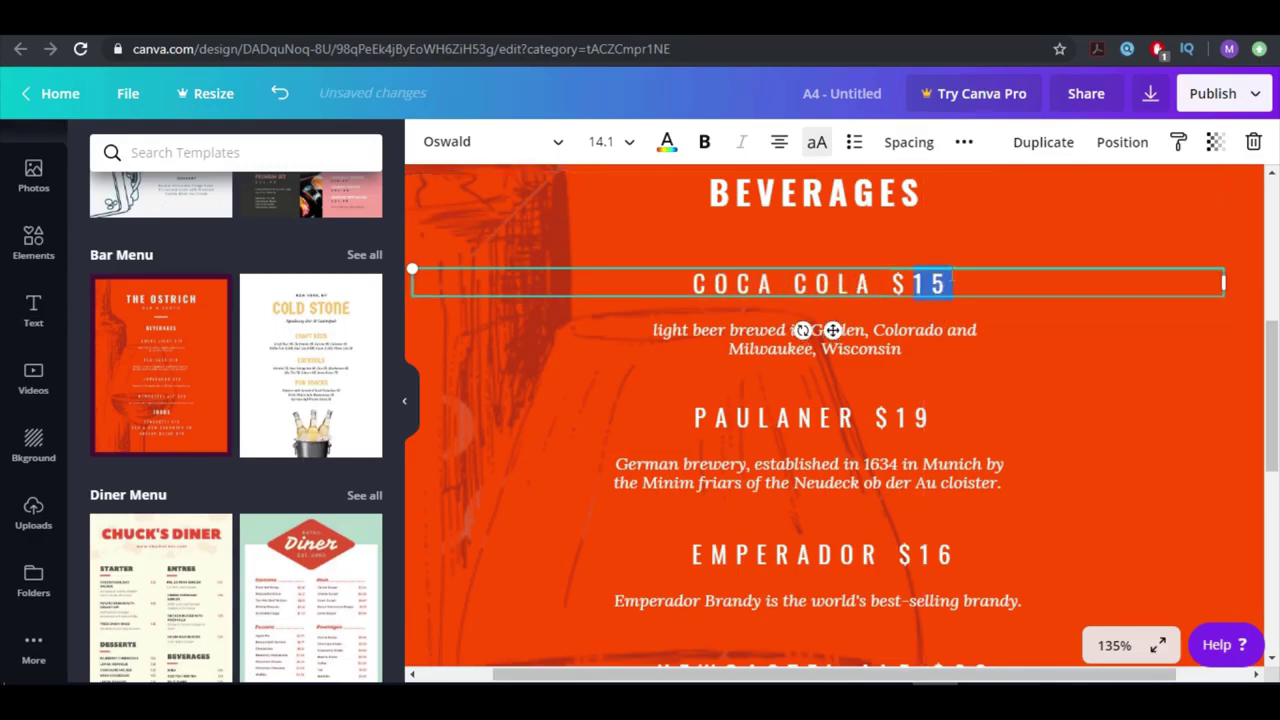
type("25")
left_click(981, 239)
Set the Emperador price to $10 and the Newcastel Ale price to $45 in the beverages list
scroll(930, 365, "down", 3)
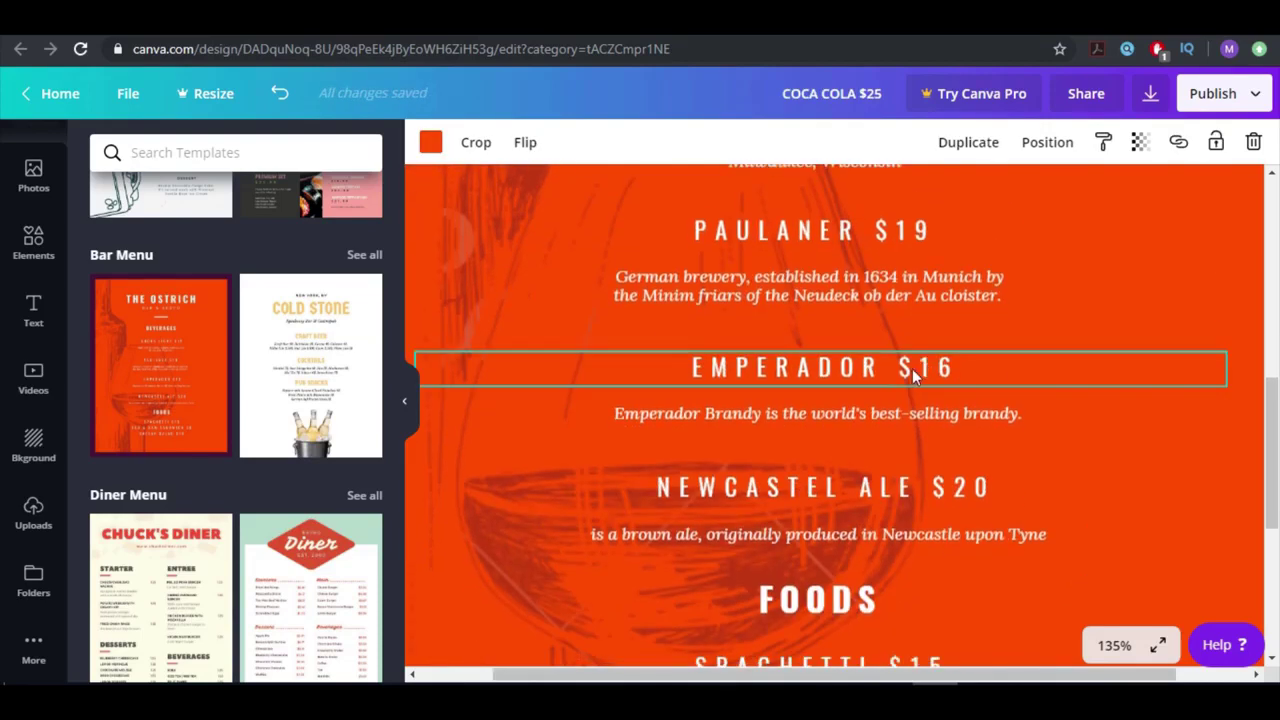
left_click(918, 366)
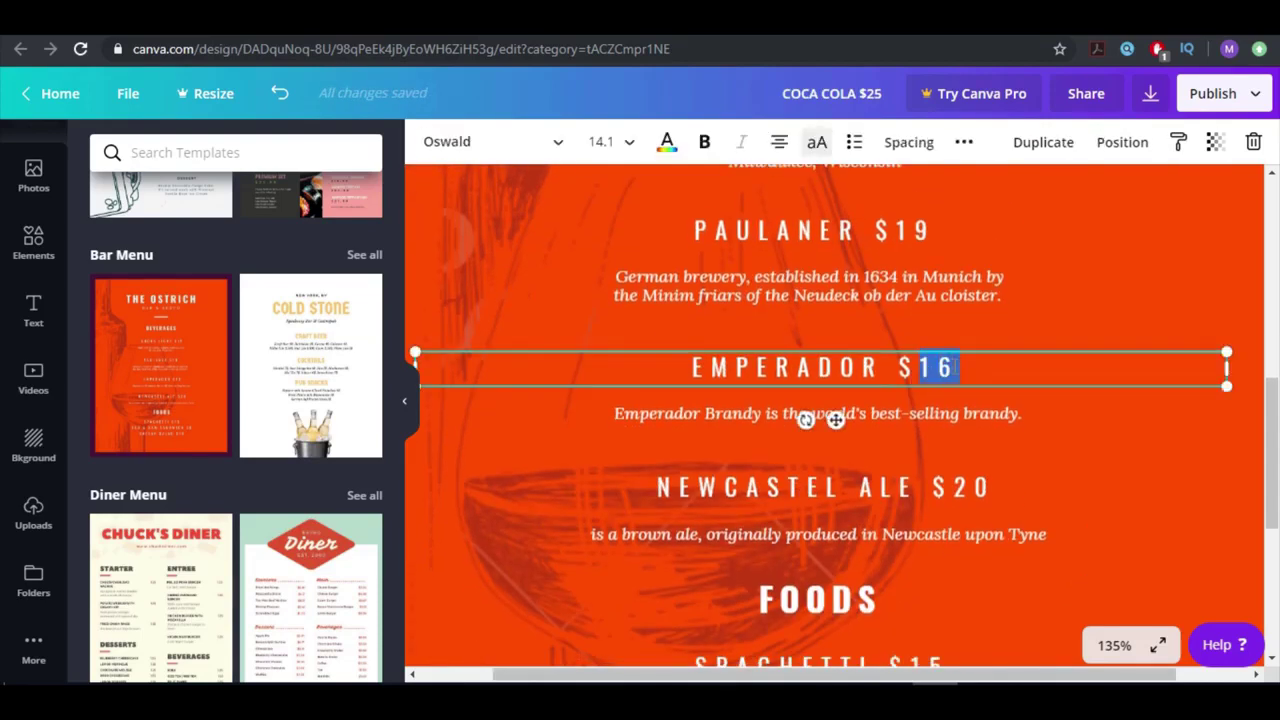
type("10")
left_click(981, 414)
scroll(975, 410, "down", 2)
left_click(957, 395)
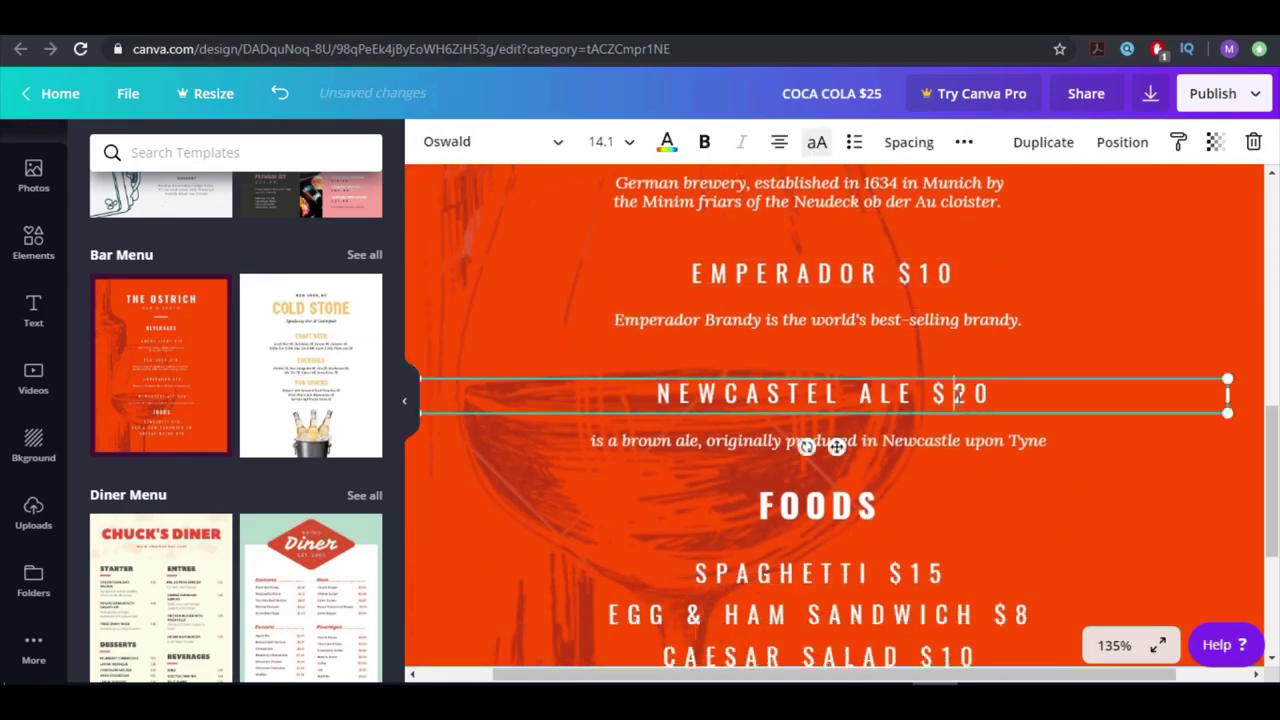
left_click_drag(955, 395, 987, 396)
type("45")
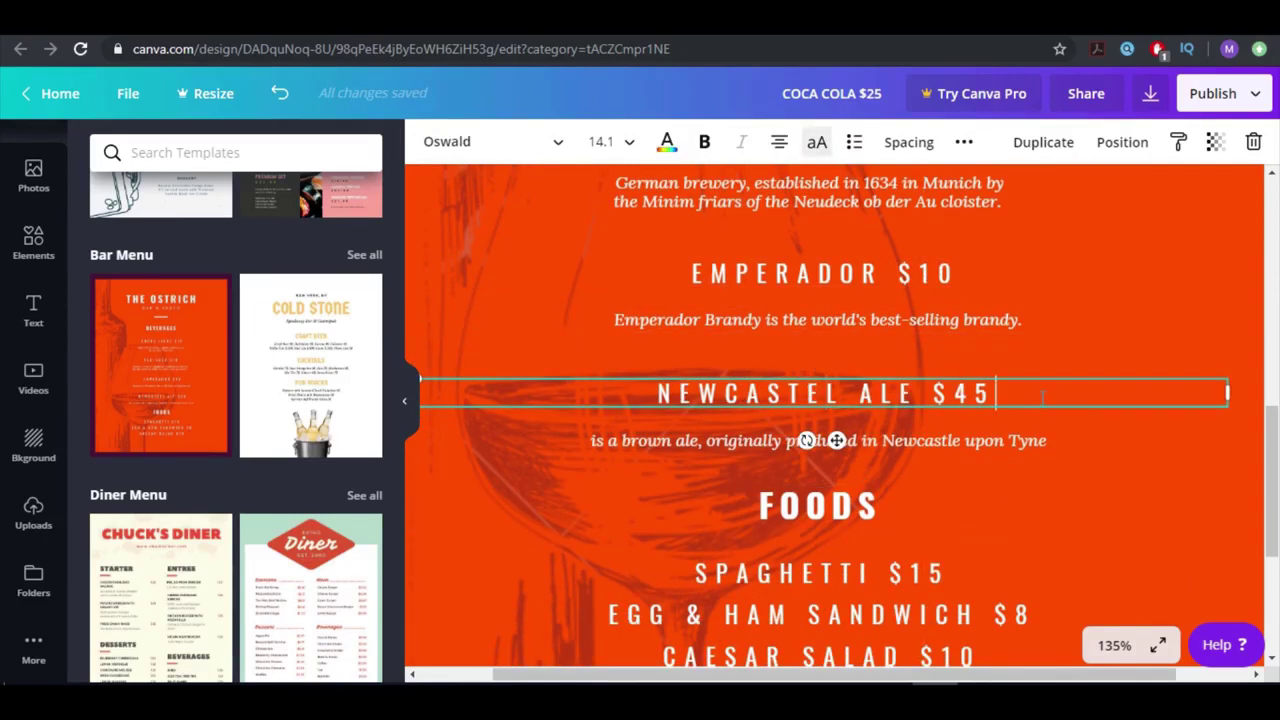
Add the line "MOST RECOMMENDED!" directly under the Newcastel Ale entry
key("Return")
type("MOSY")
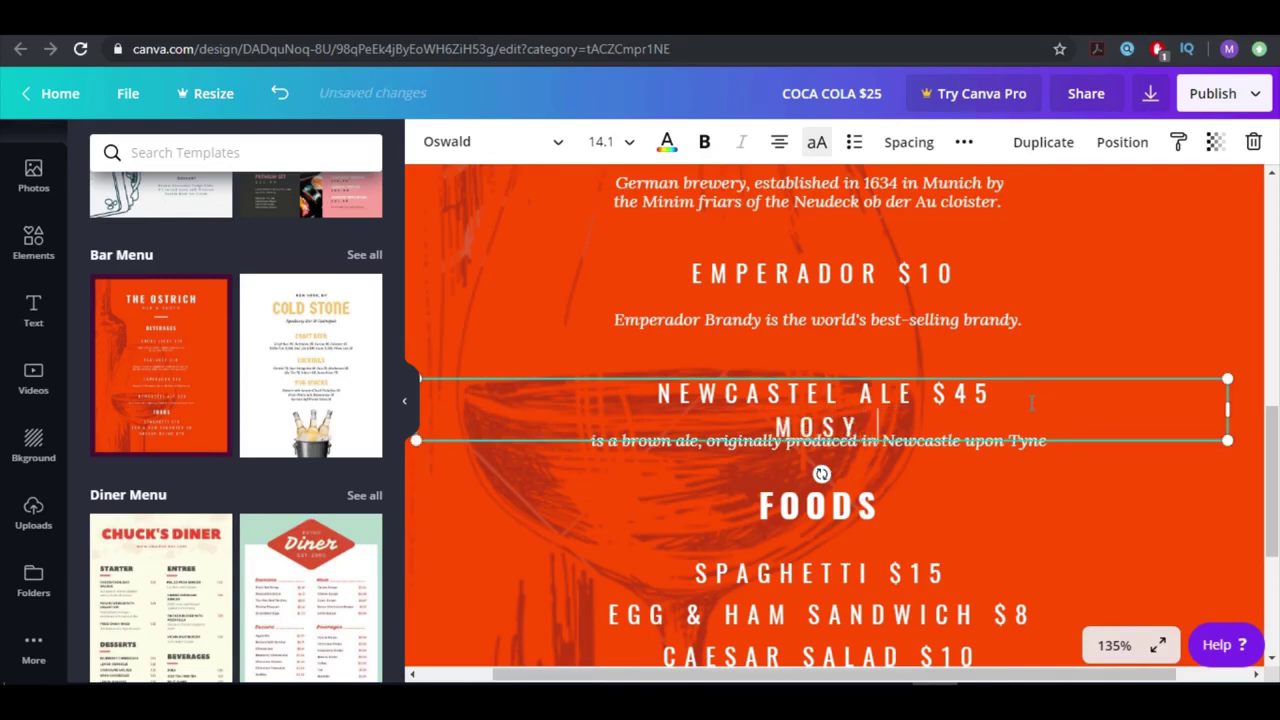
key("BackSpace")
type("T RECOMMENEF")
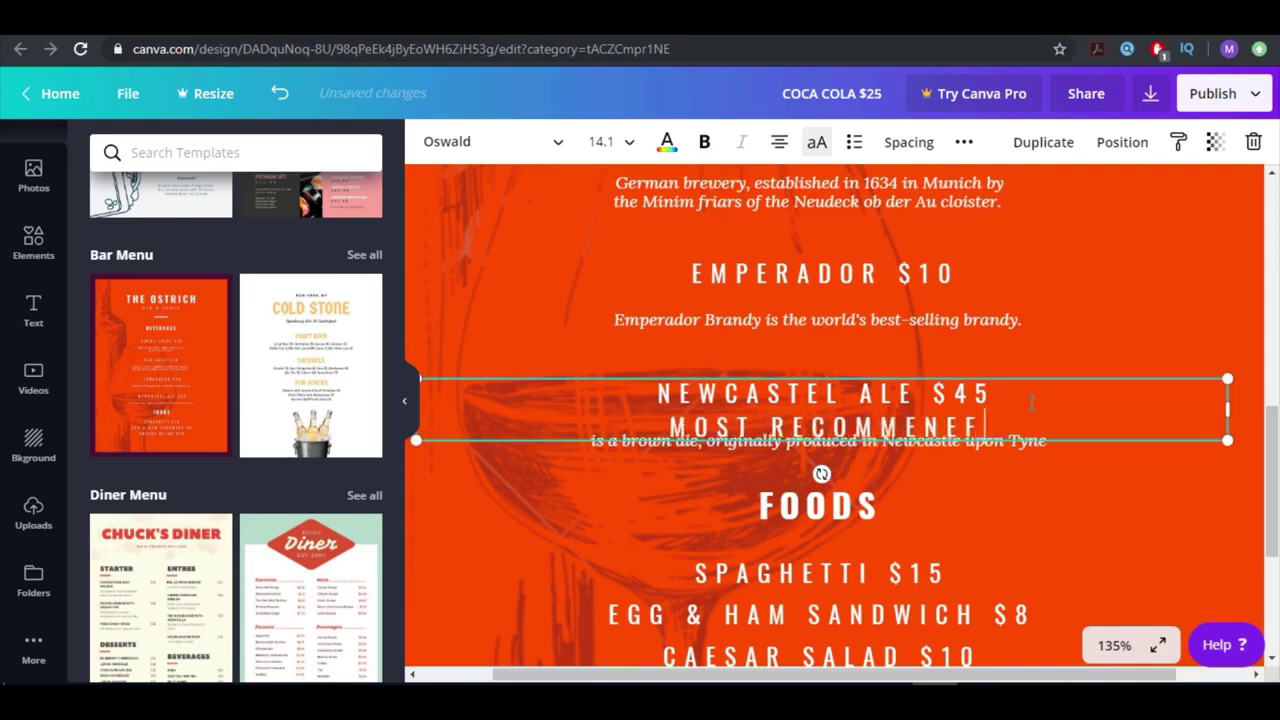
key("BackSpace")
key("BackSpace")
type("DED!")
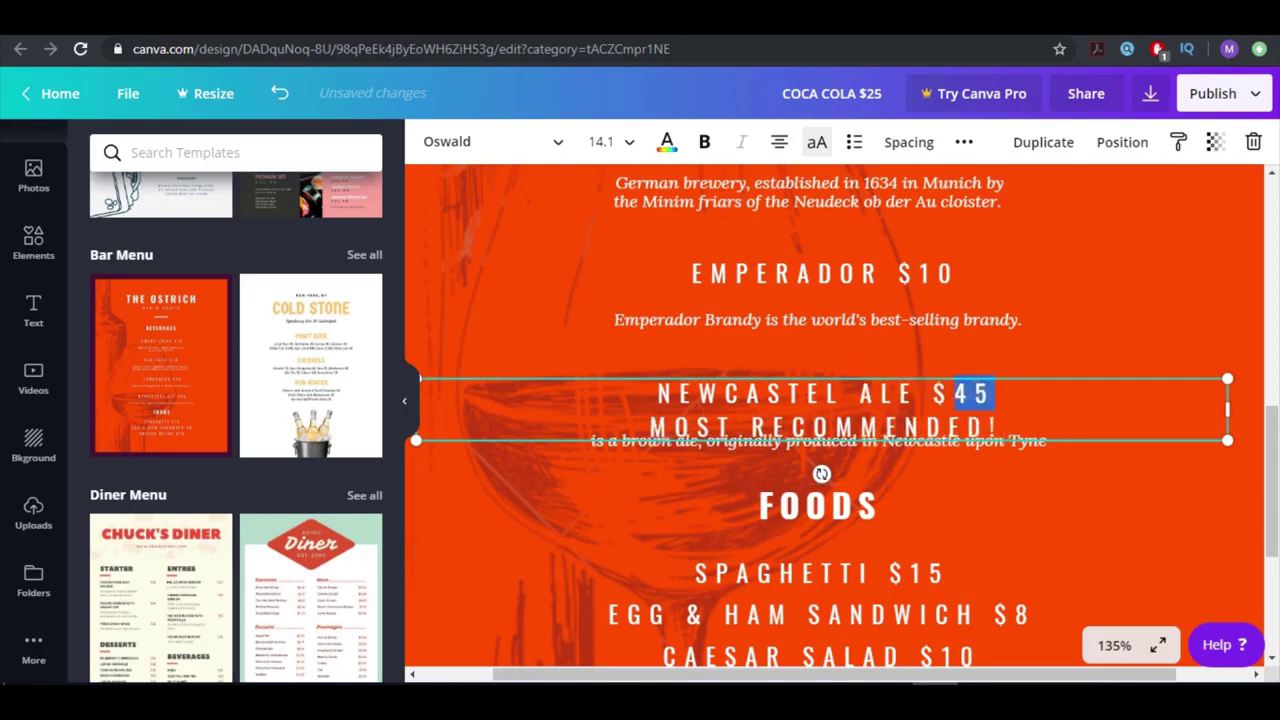
Format the "MOST RECOMMENDED!" line with font size 8 and the default yellow text colour
left_click_drag(953, 393, 650, 427)
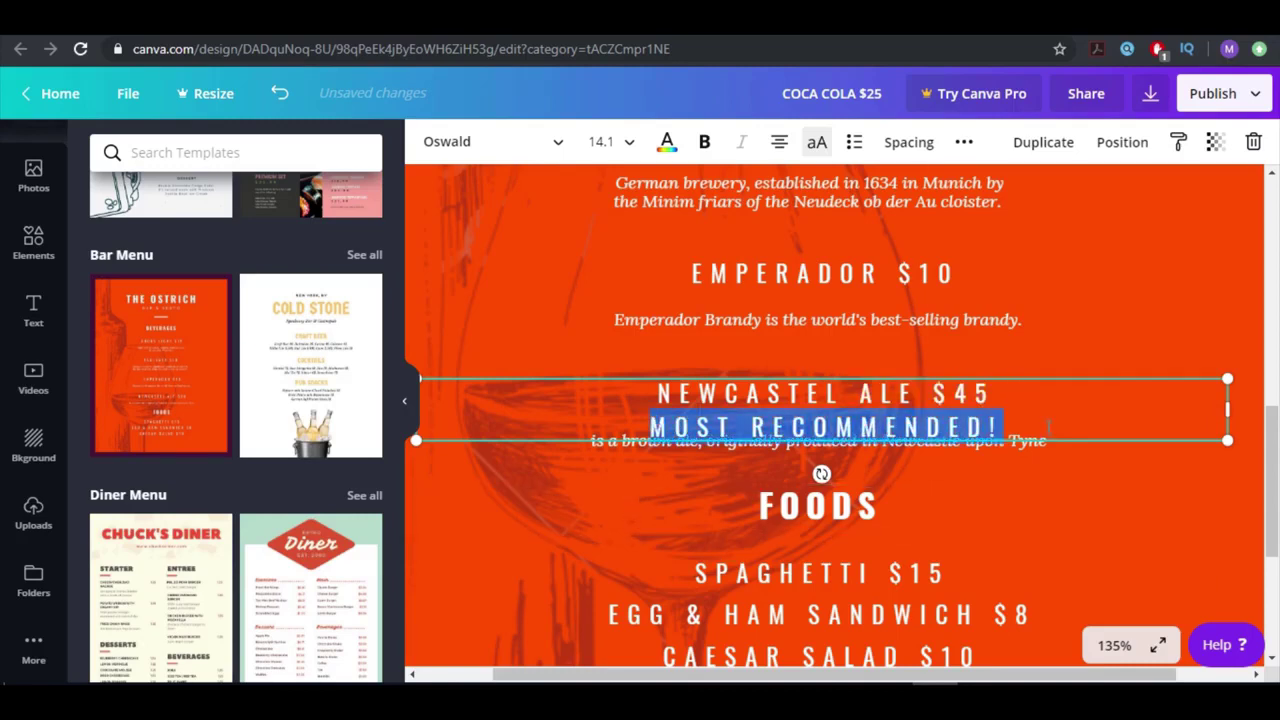
left_click(608, 140)
left_click(634, 265)
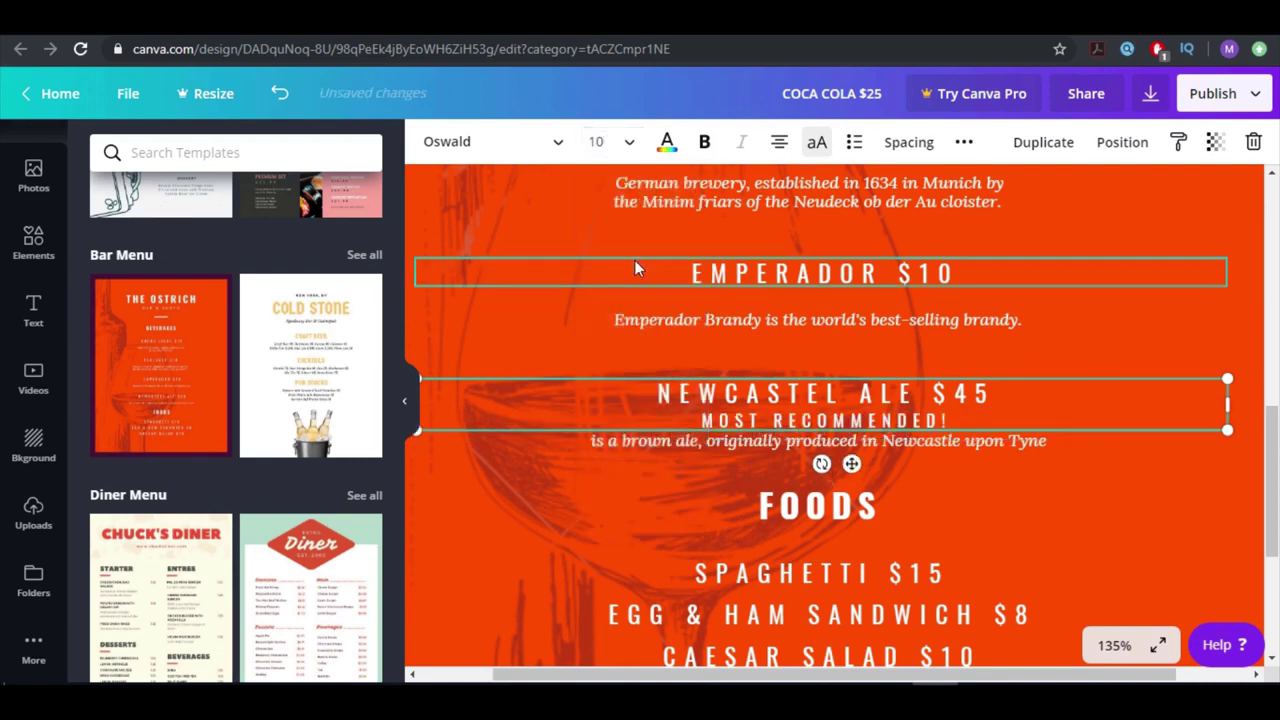
left_click(605, 141)
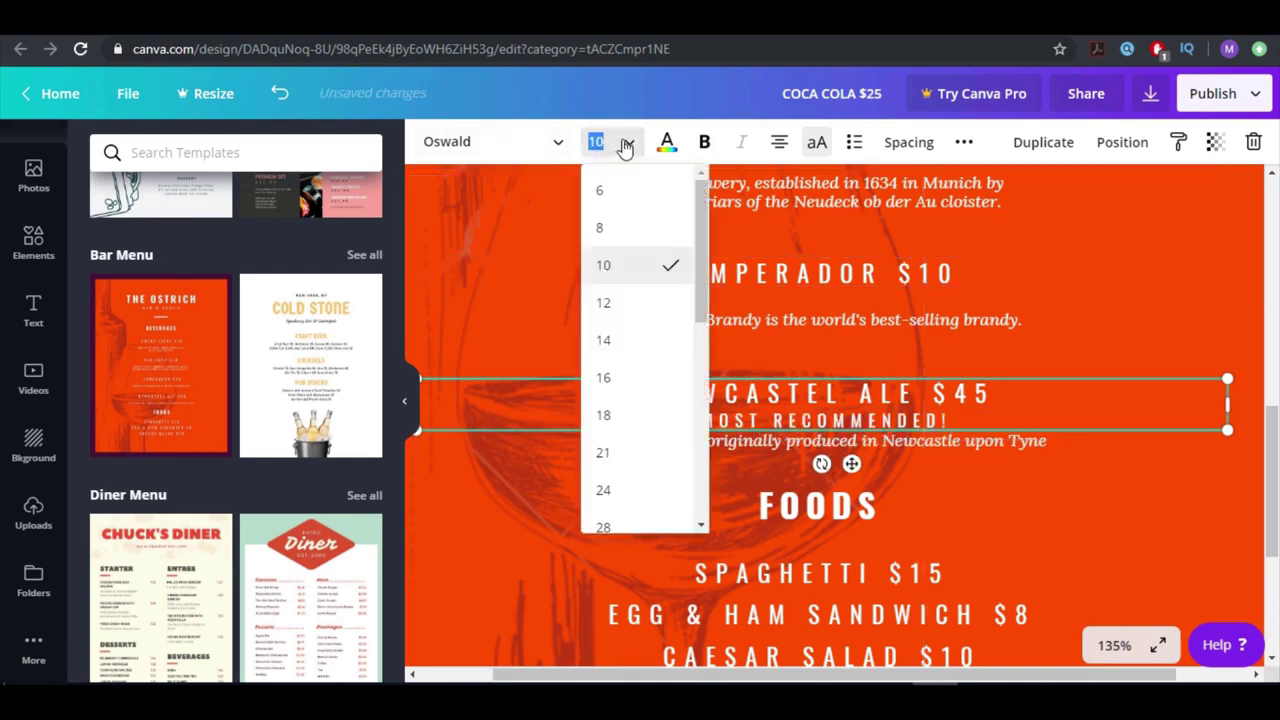
left_click(620, 228)
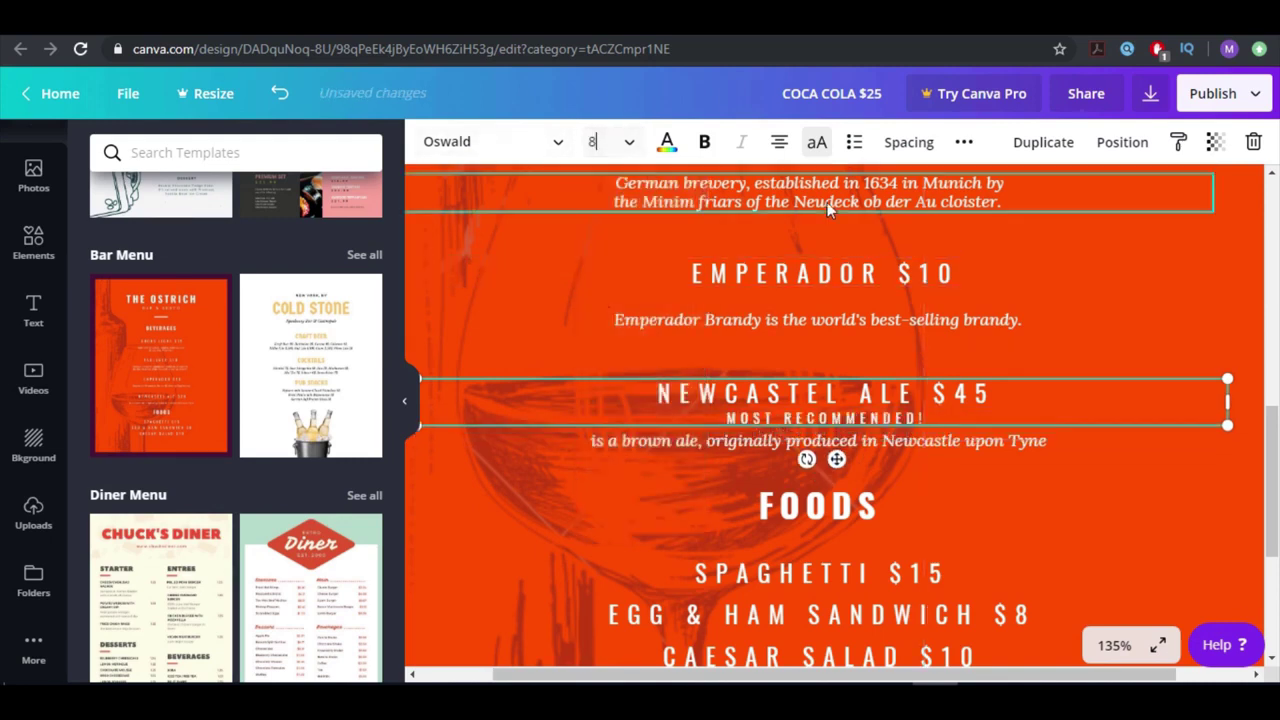
double_click(804, 416)
left_click(666, 141)
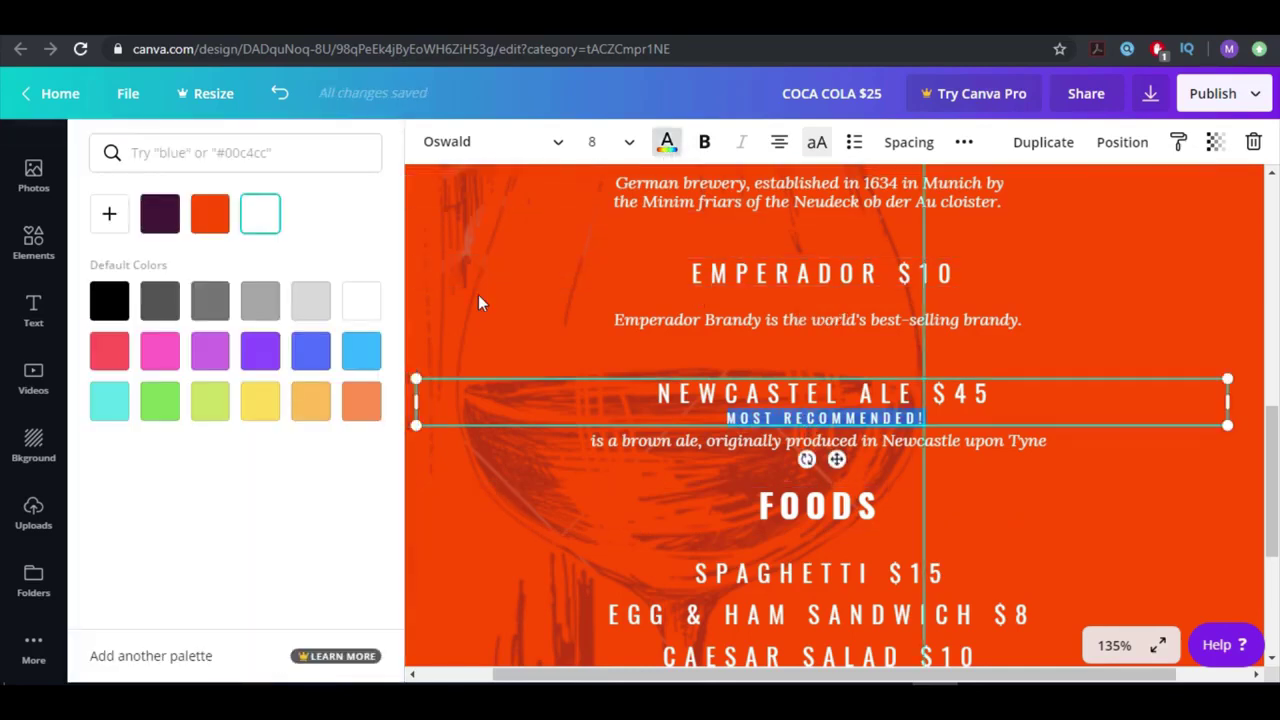
left_click(262, 398)
left_click(472, 442)
Review the edited bar menu and replace its page with the "CHUCK'S DINER" diner menu template
scroll(472, 442, "up", 4)
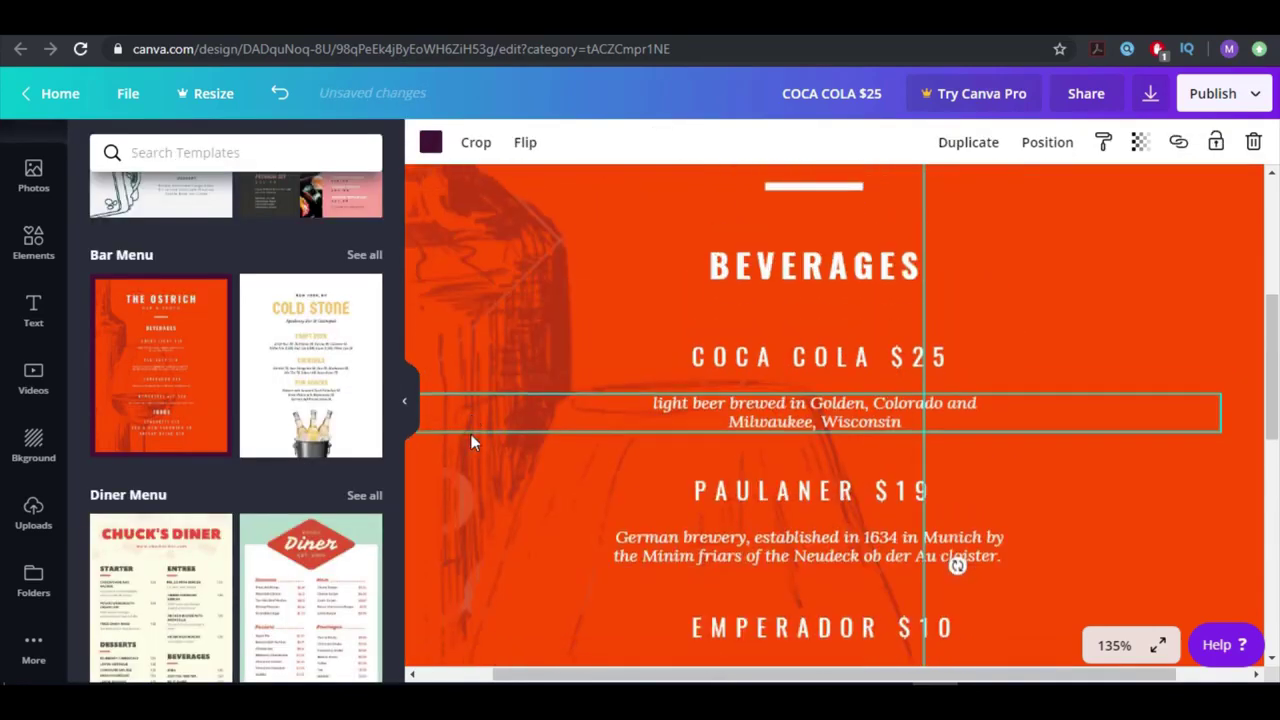
scroll(470, 434, "down", 5)
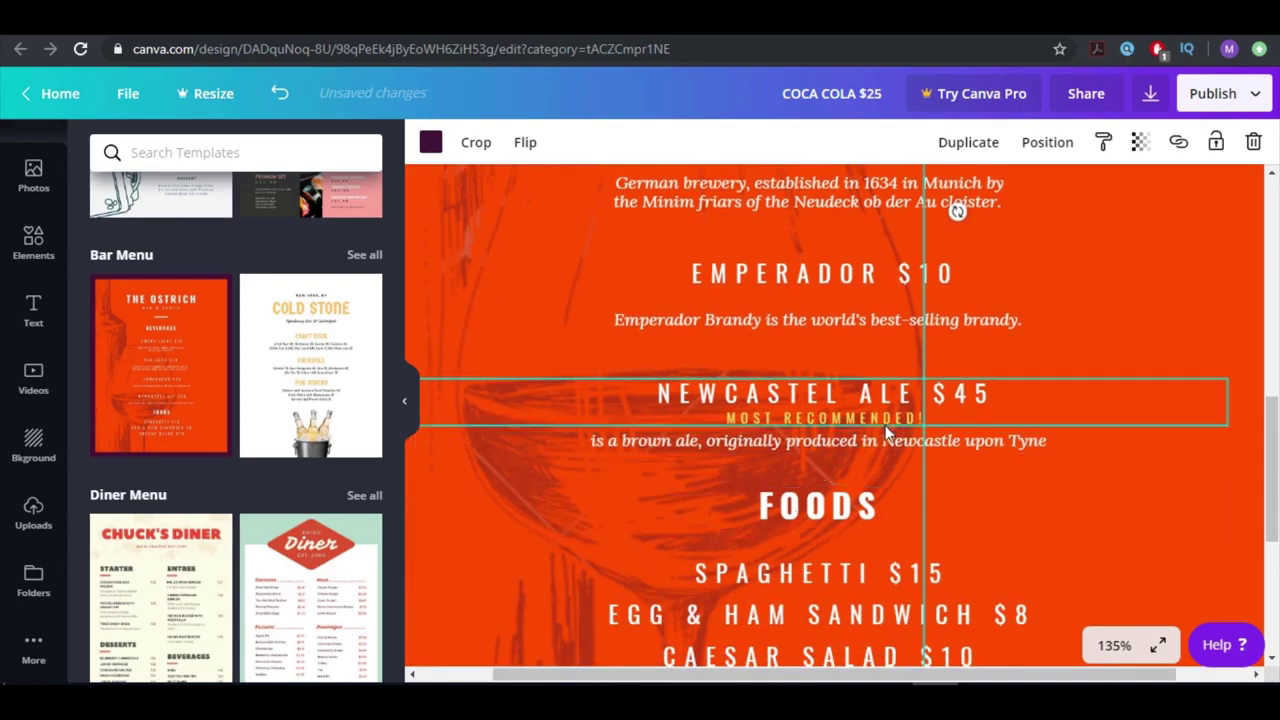
scroll(716, 542, "down", 3)
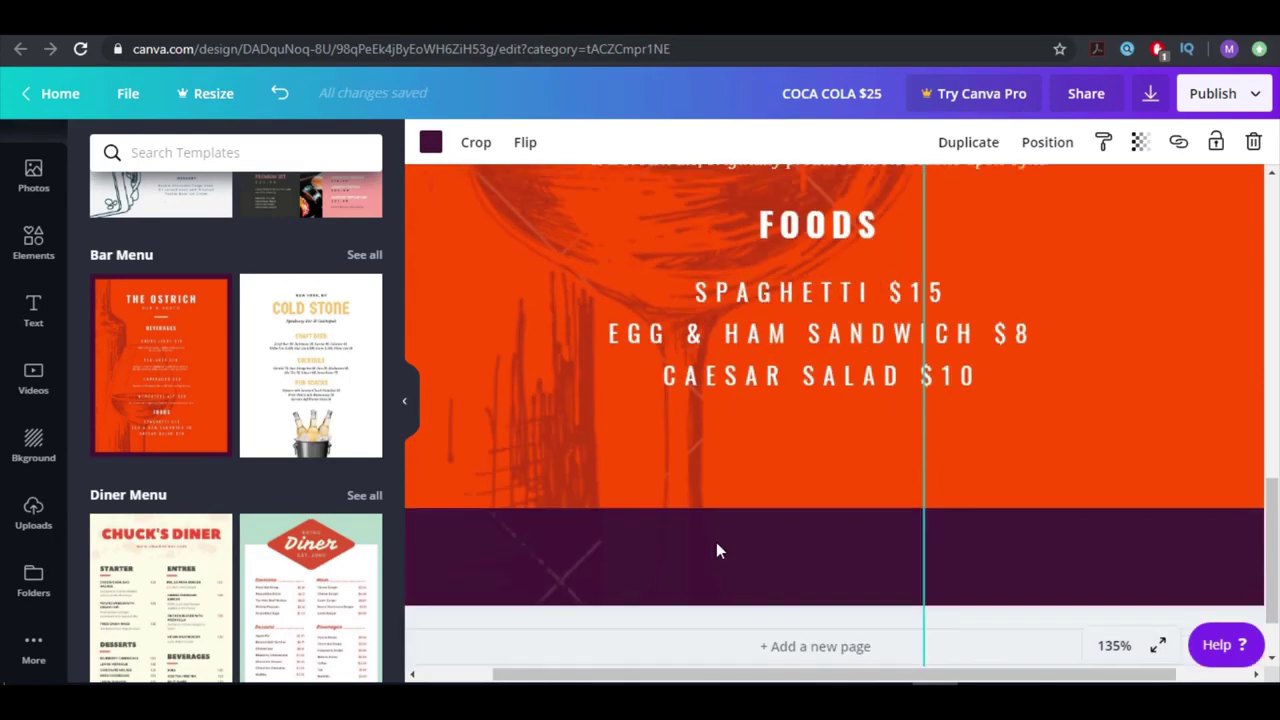
scroll(716, 542, "down", 2)
scroll(715, 542, "up", 8)
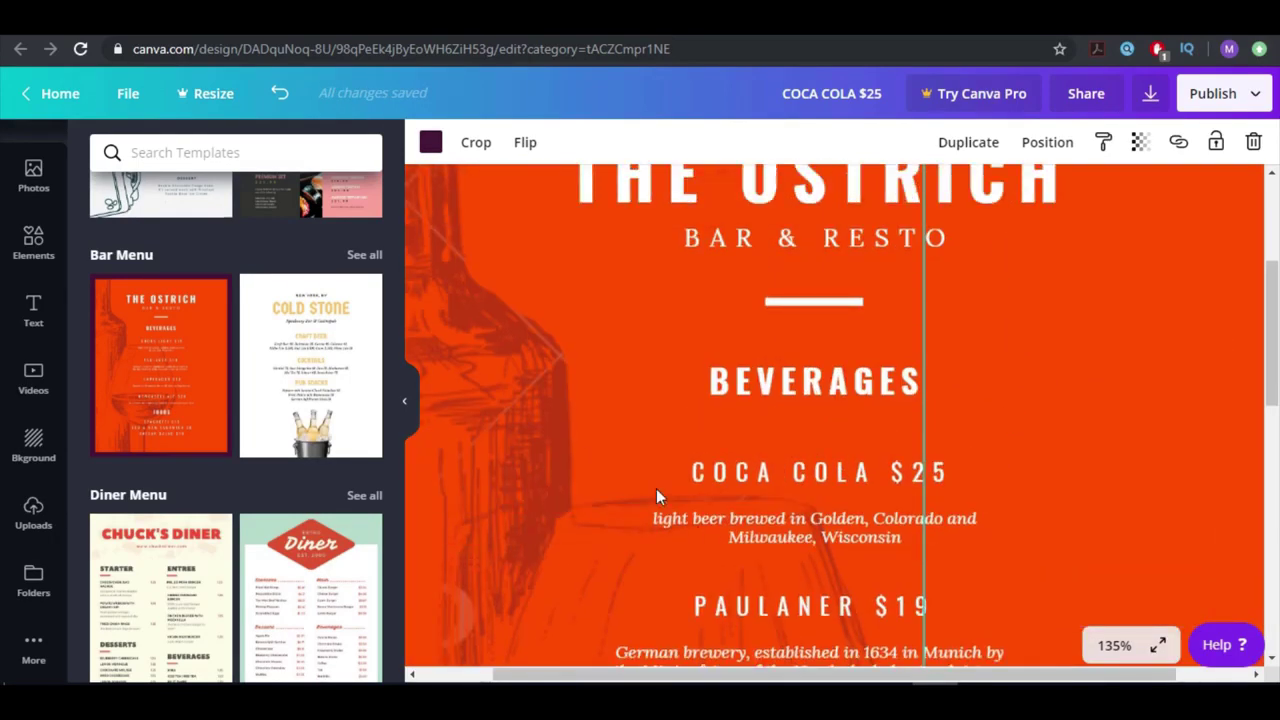
scroll(656, 488, "down", 5)
scroll(315, 469, "down", 2)
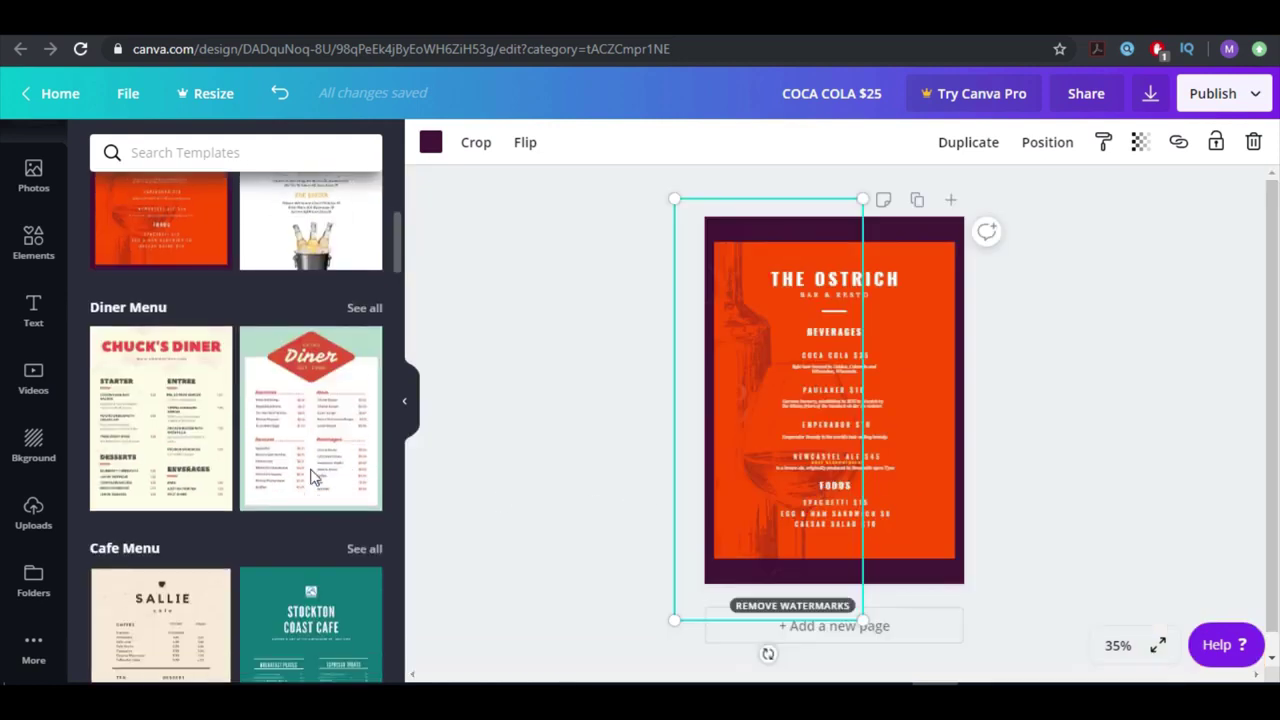
left_click(183, 428)
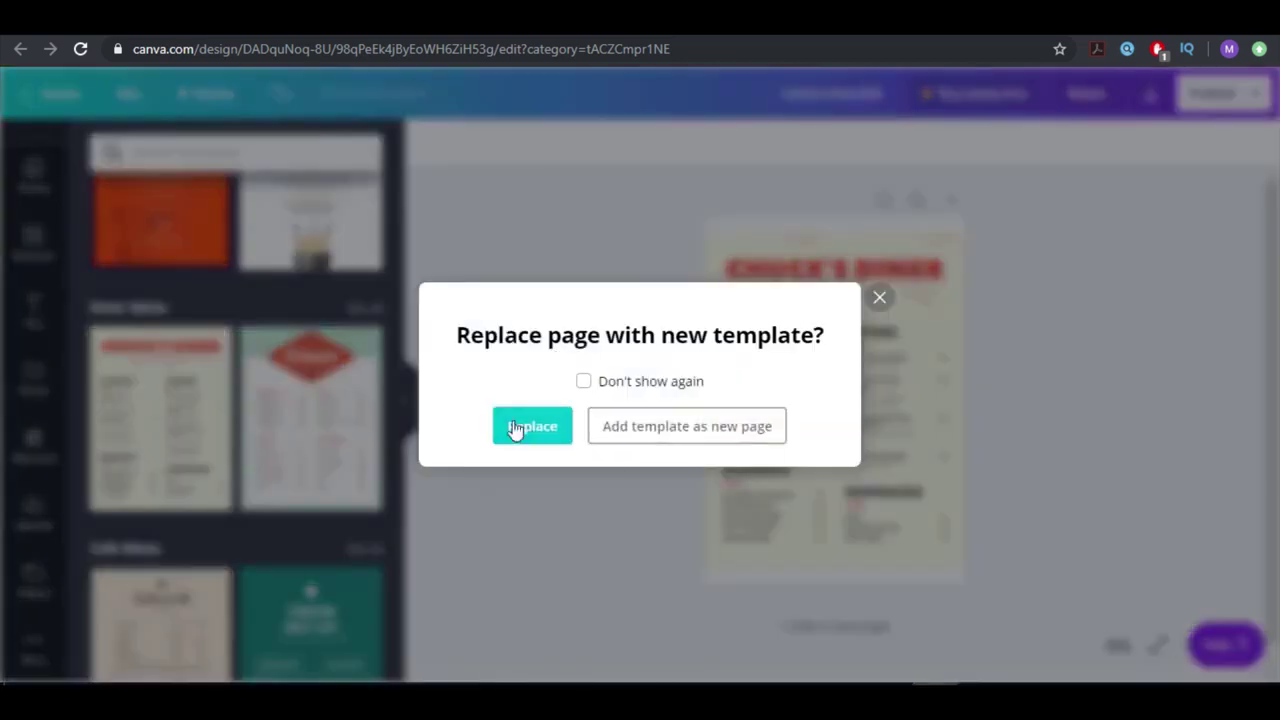
left_click(515, 430)
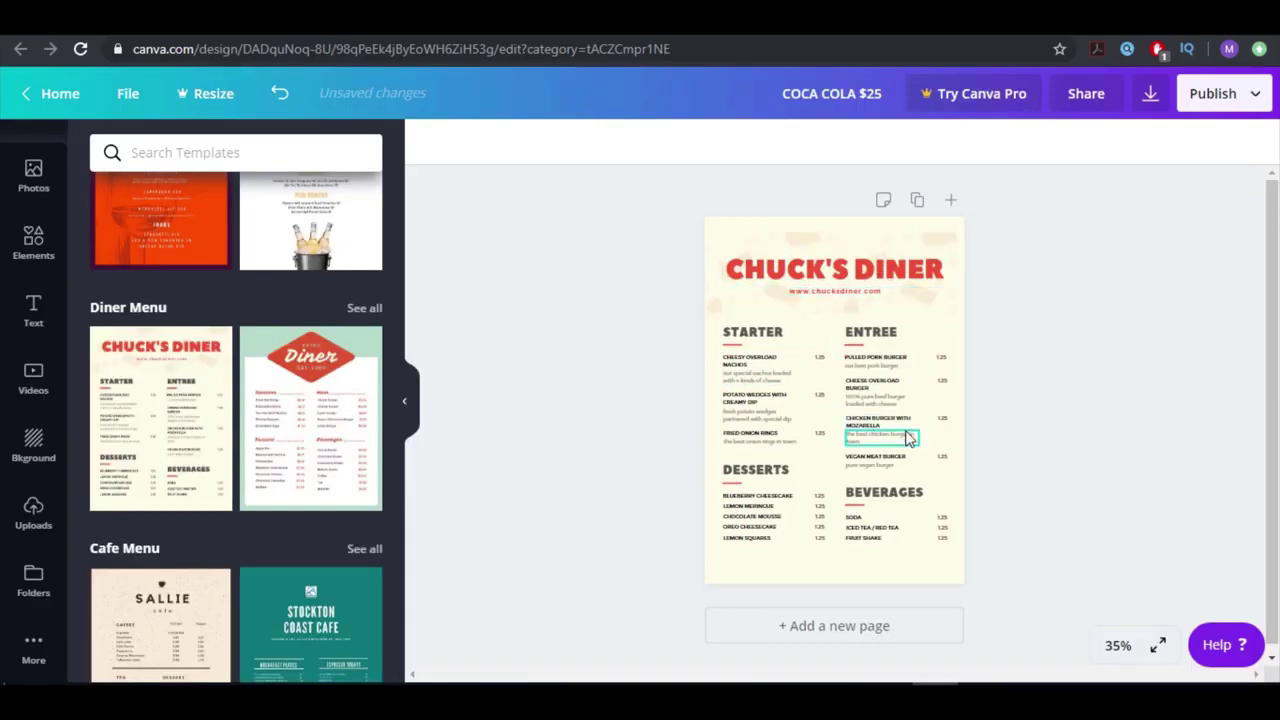
Look over the diner menu and change its title to "MONEY MONKEY DINER"
scroll(906, 438, "up", 5)
scroll(880, 440, "down", 5)
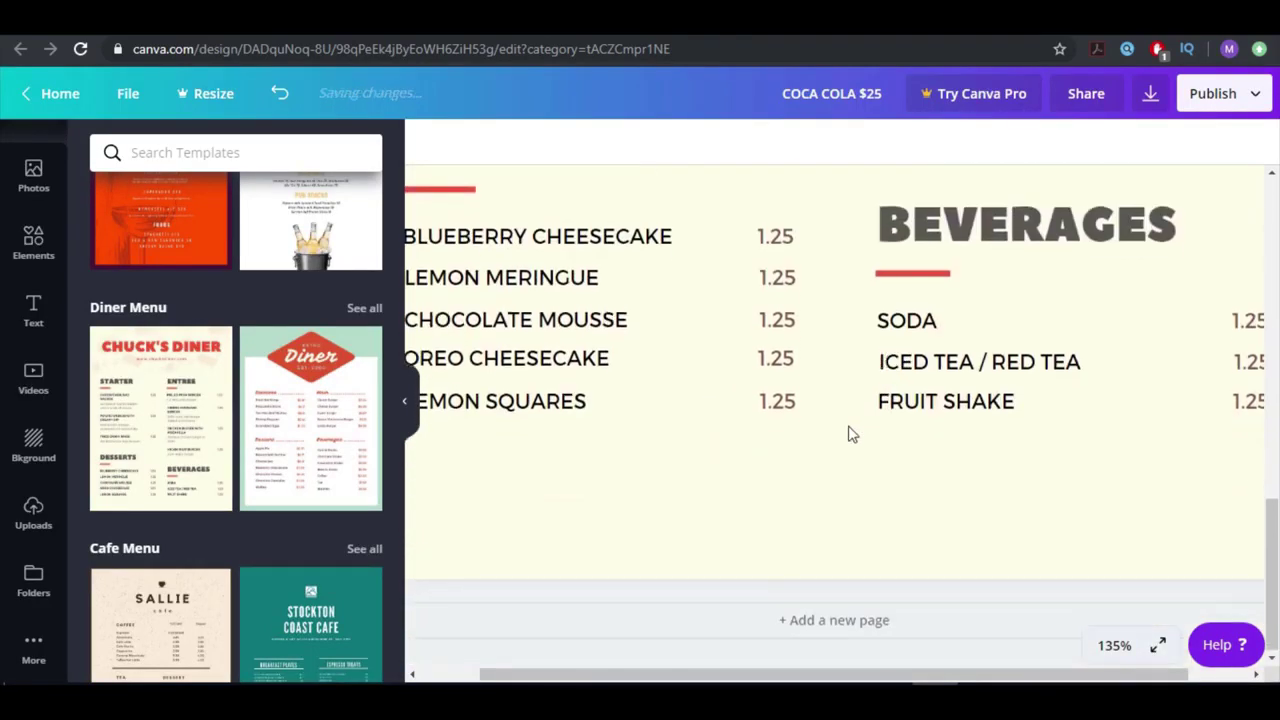
scroll(848, 433, "up", 10)
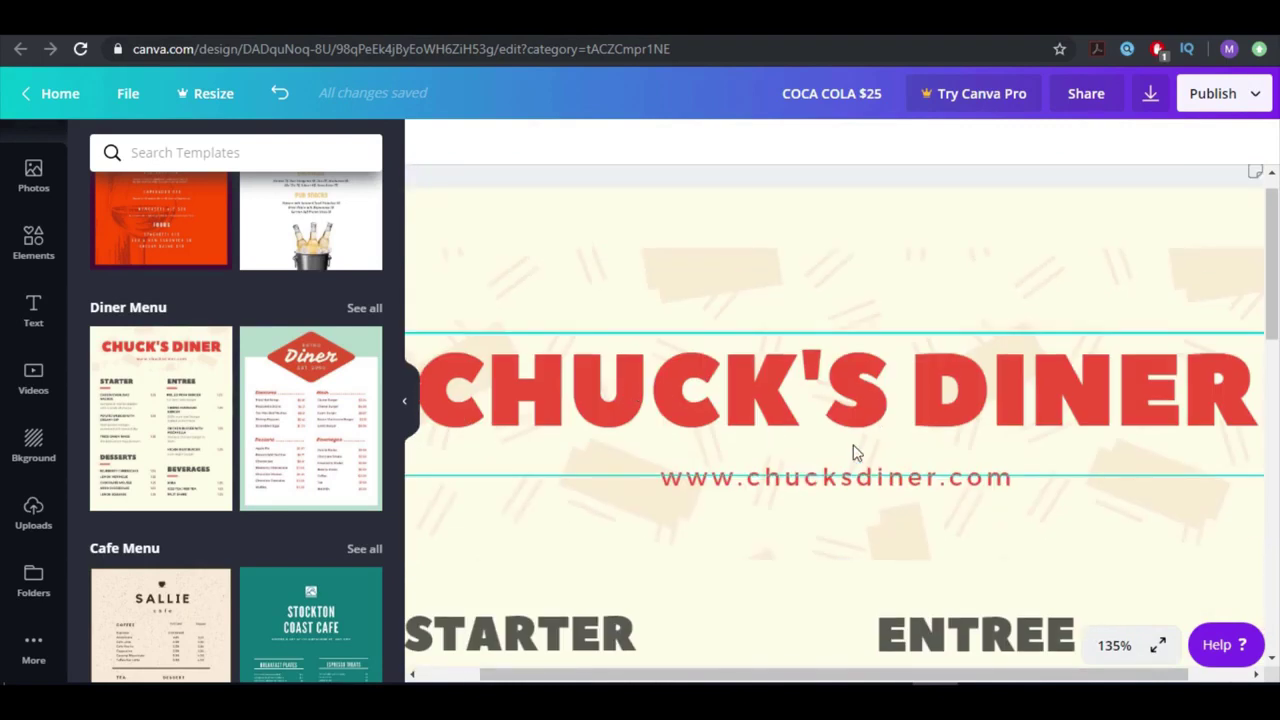
scroll(840, 511, "down", 3)
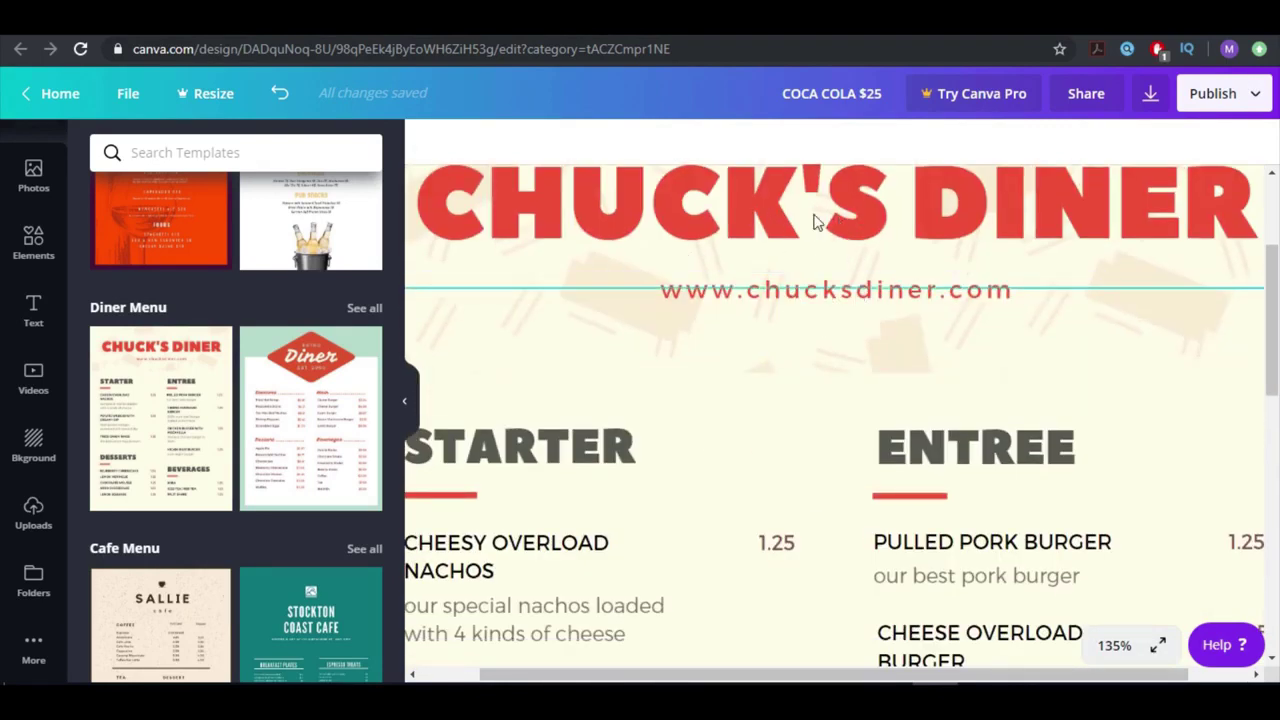
scroll(815, 222, "up", 2)
left_click(837, 323)
double_click(837, 323)
type("M")
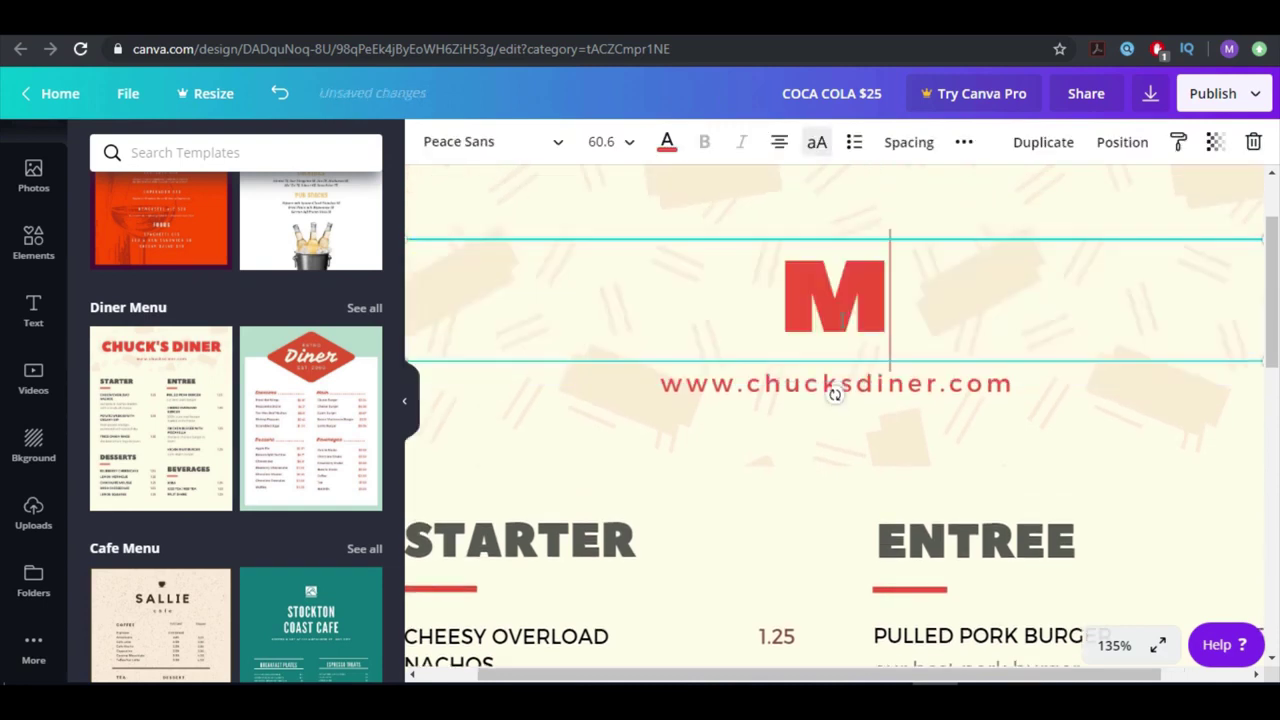
type("ONEY MONKEY")
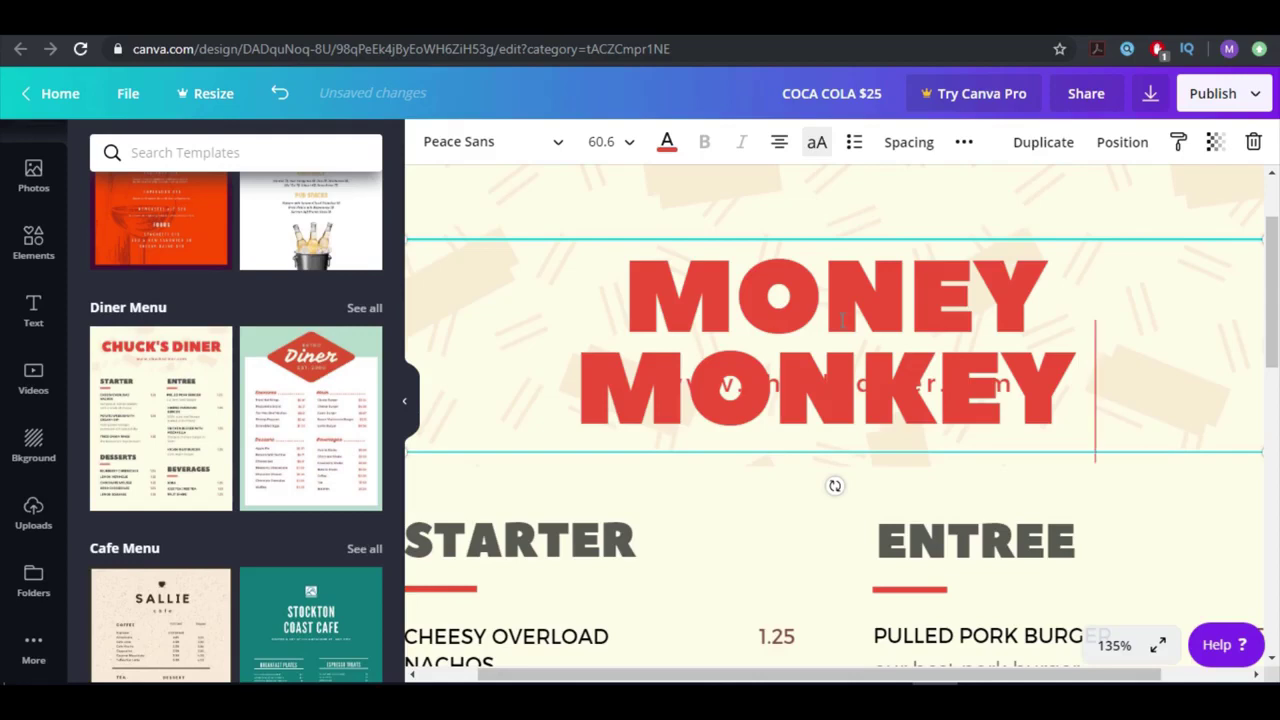
type(" DONER")
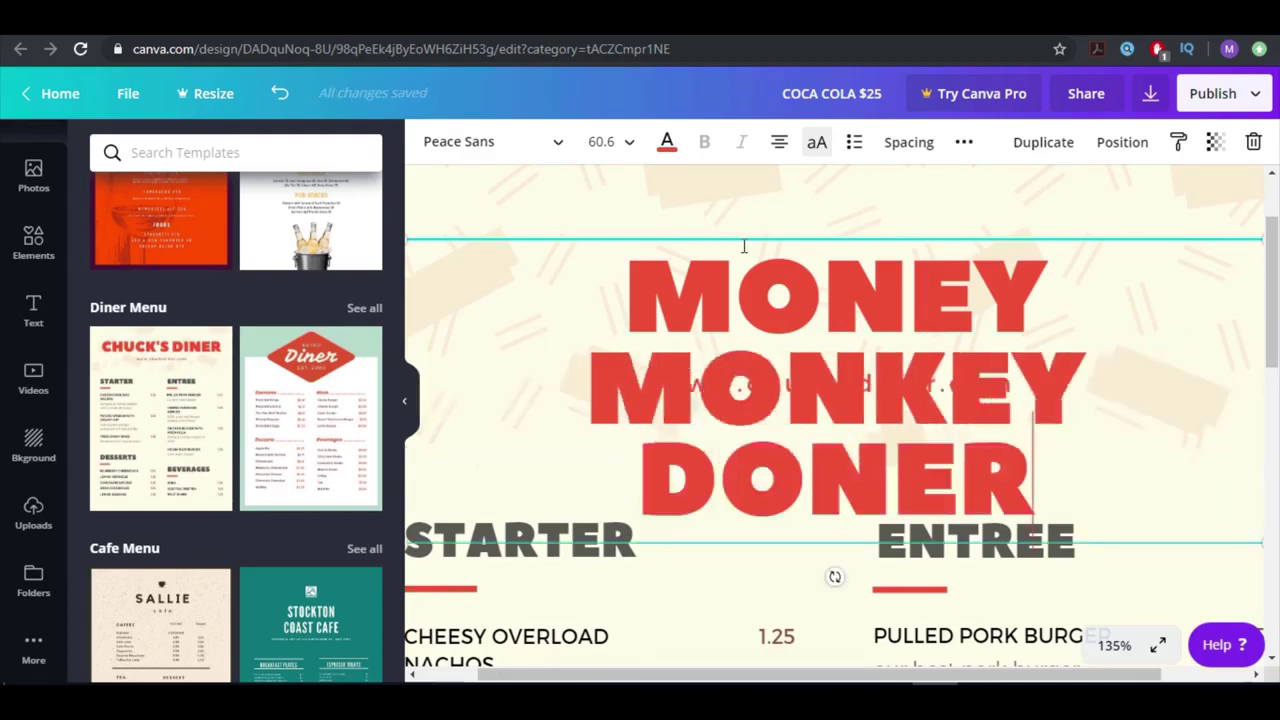
key("BackSpace")
key("BackSpace")
key("BackSpace")
key("BackSpace")
type("INER")
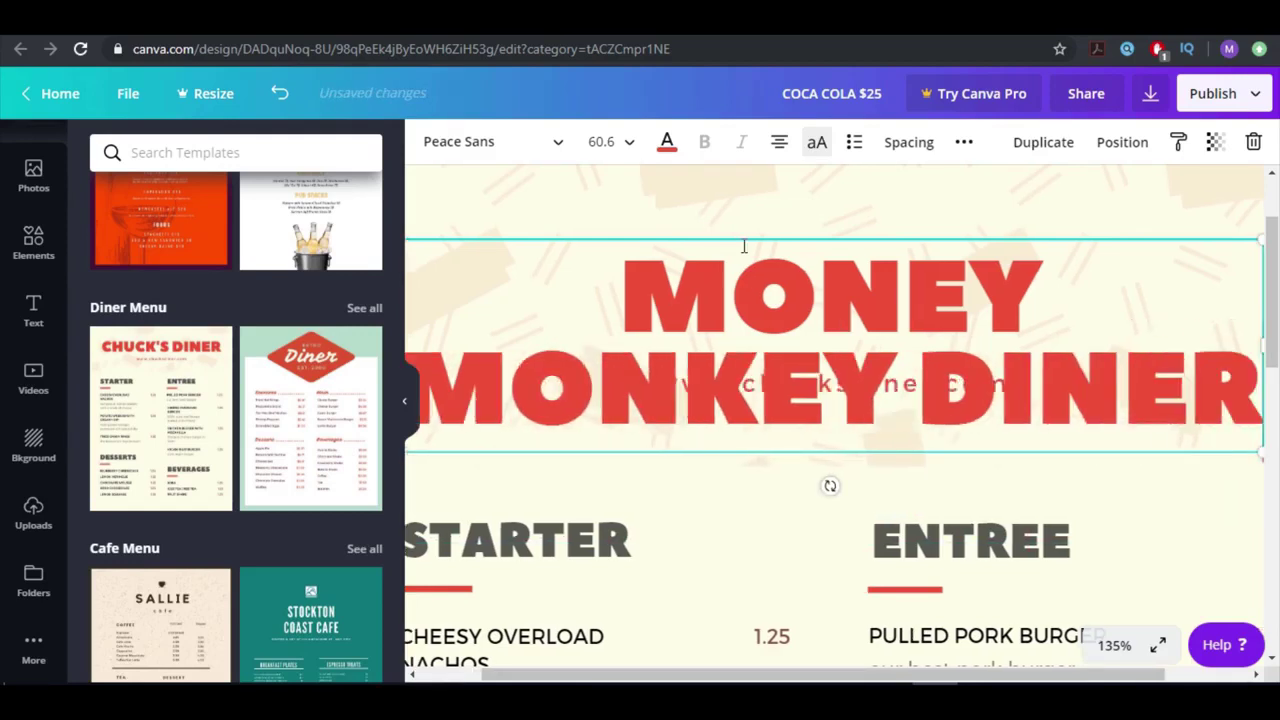
Move the title aside, delete the website line behind it, and put the title back above the Starter and Entree headings
left_click_drag(837, 384, 837, 534)
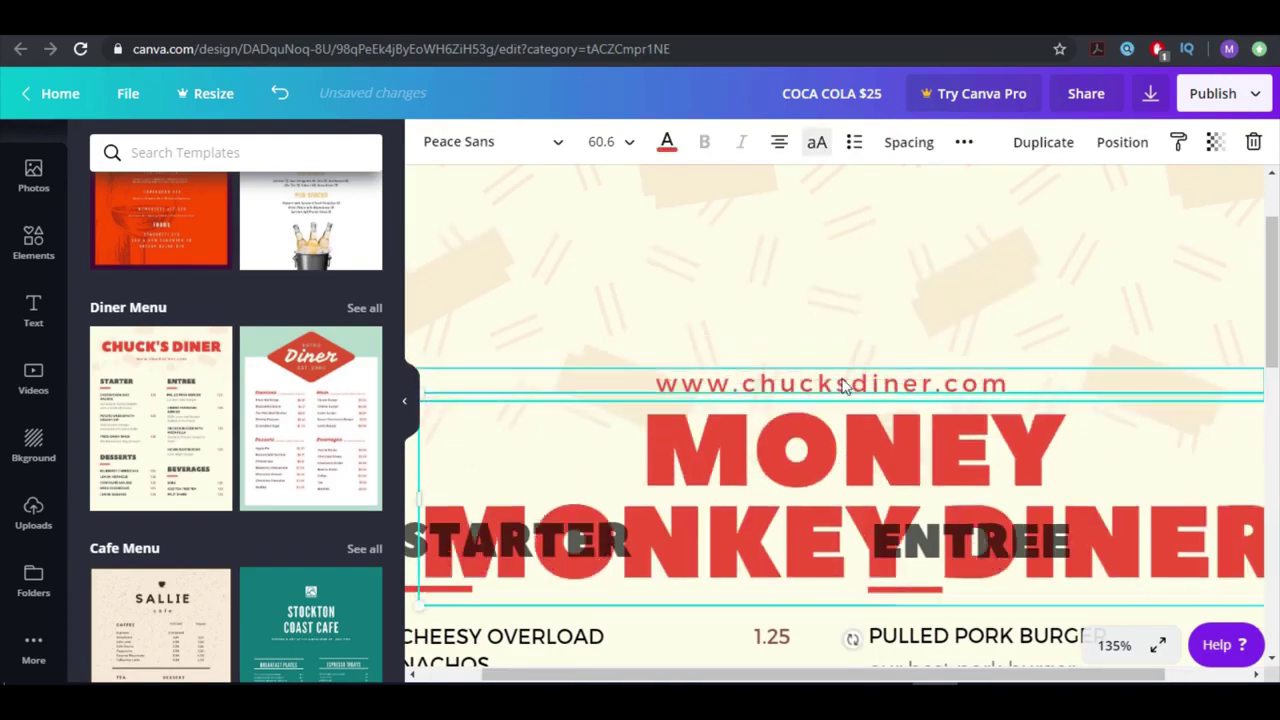
left_click(835, 400)
left_click_drag(826, 457, 809, 306)
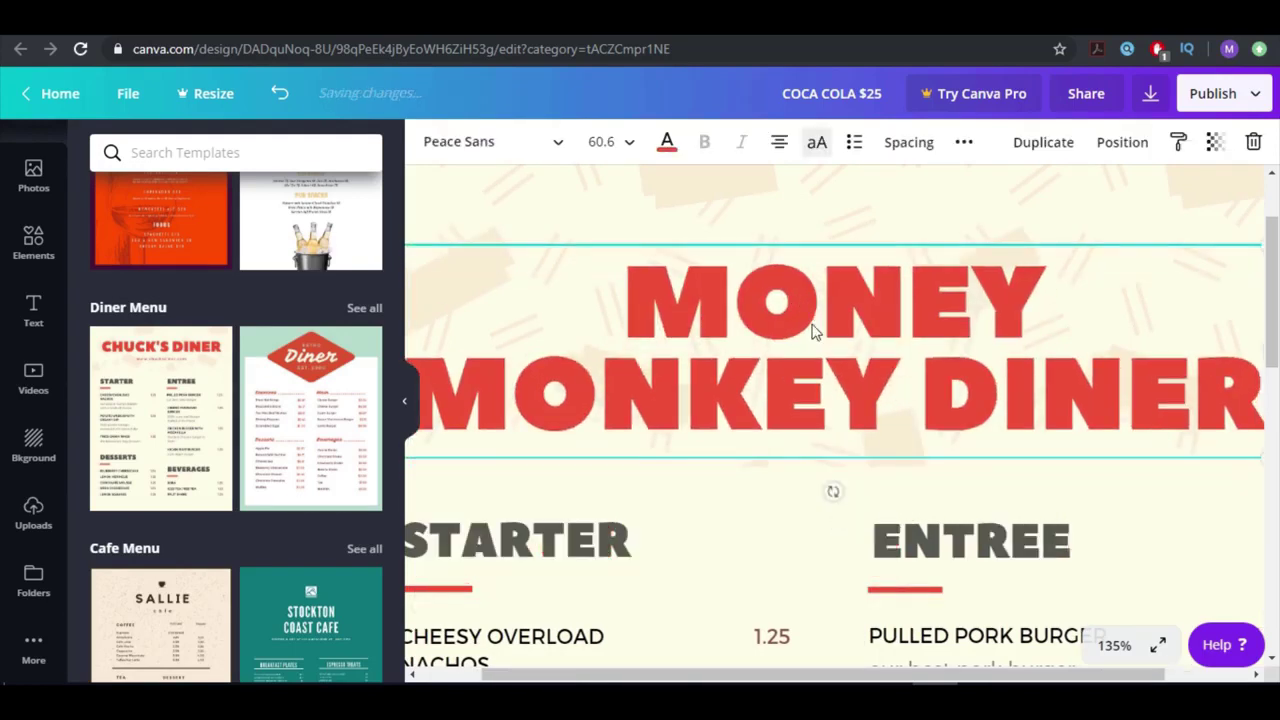
Recolour the whole "MONEY MONKEY DINER" title with the light green default colour
double_click(767, 270)
left_click(667, 142)
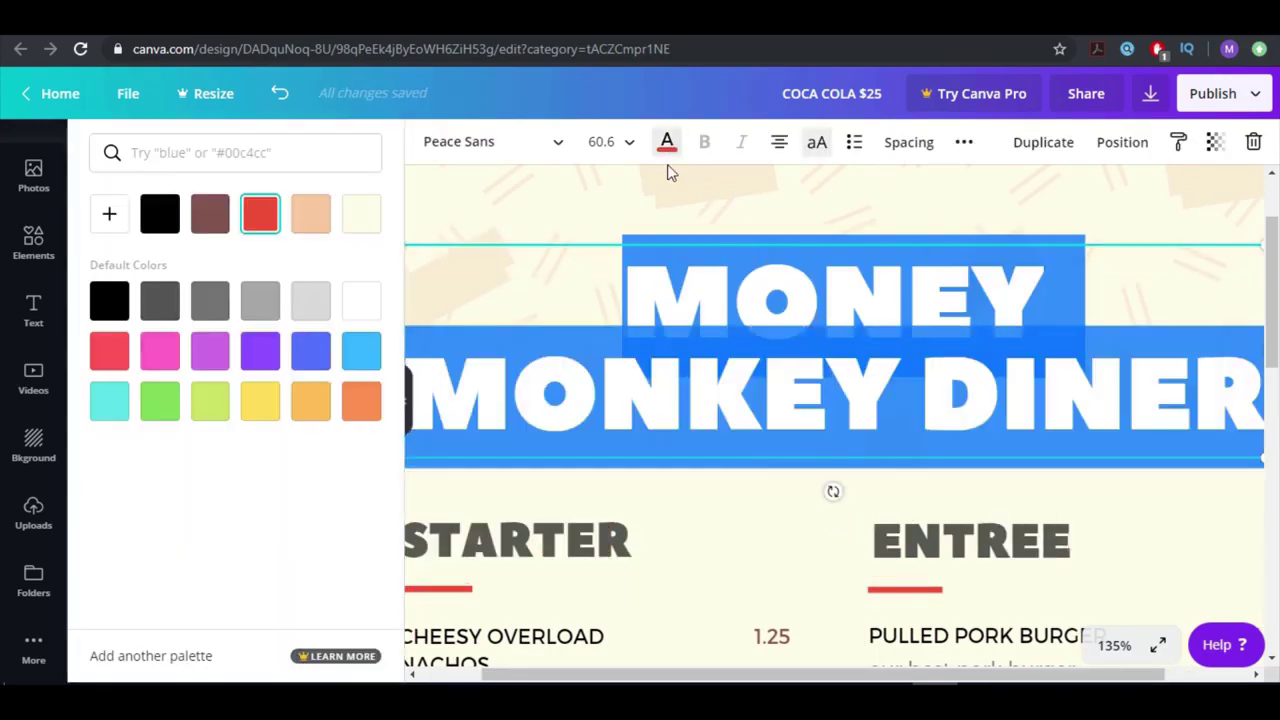
left_click(160, 400)
left_click(711, 226)
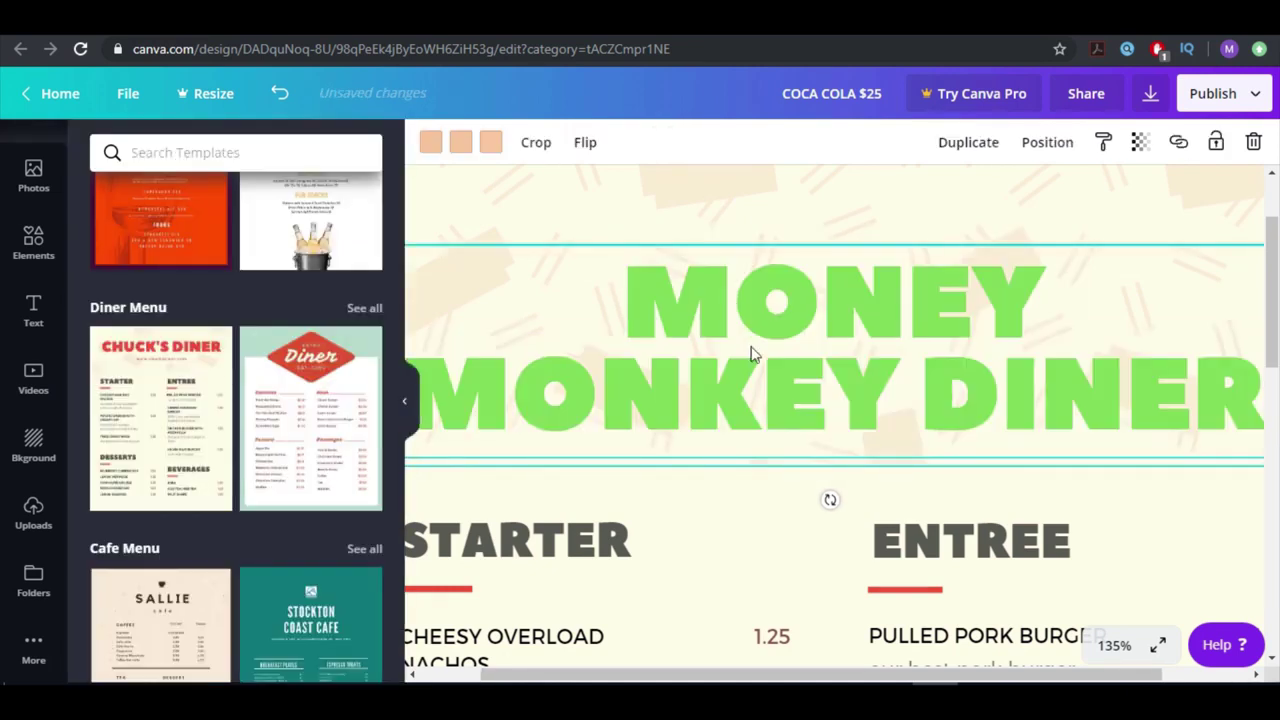
Replace "cheese" with "meats" in the description under Cheesy Overload Nachos
scroll(613, 387, "down", 2)
scroll(545, 400, "down", 4)
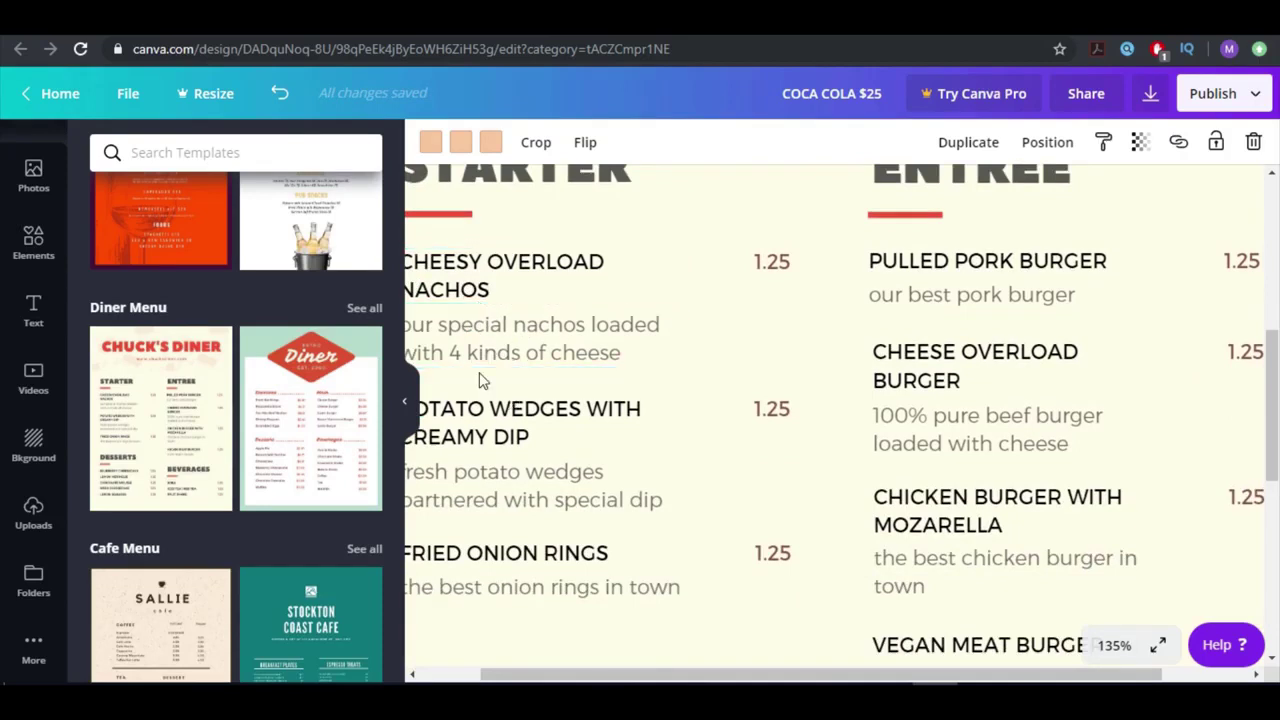
left_click(499, 370)
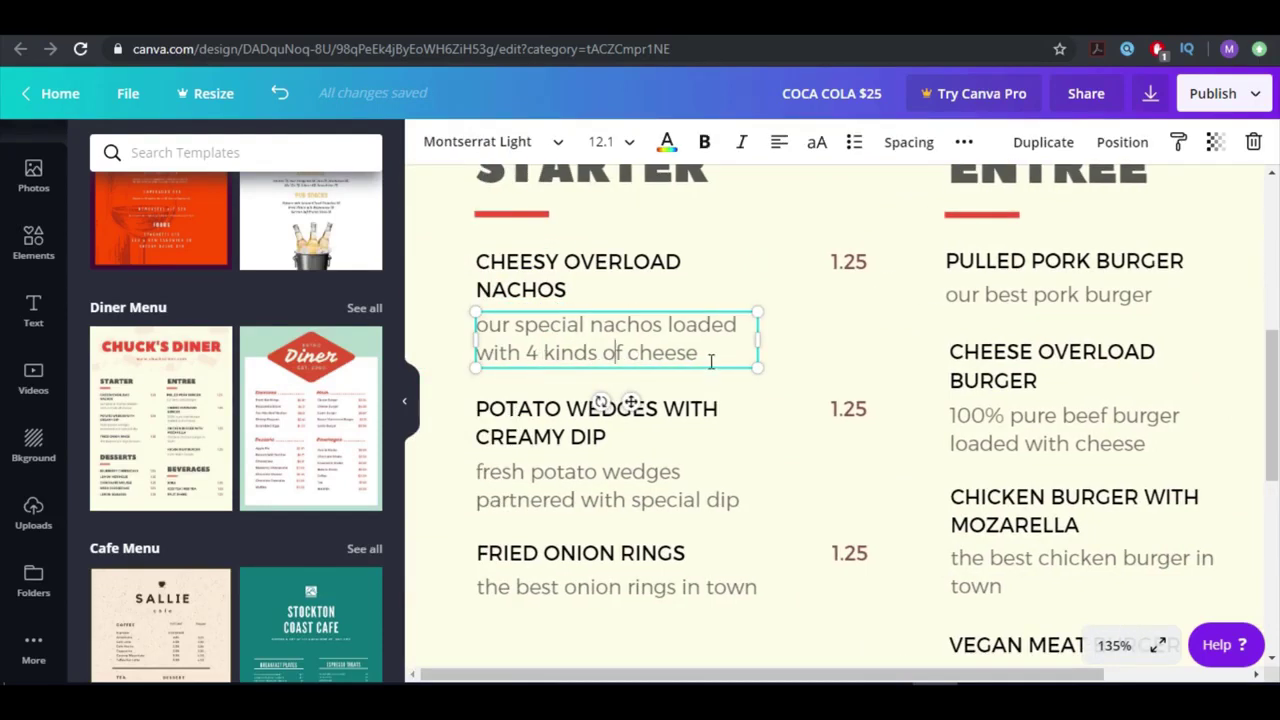
left_click_drag(712, 362, 648, 356)
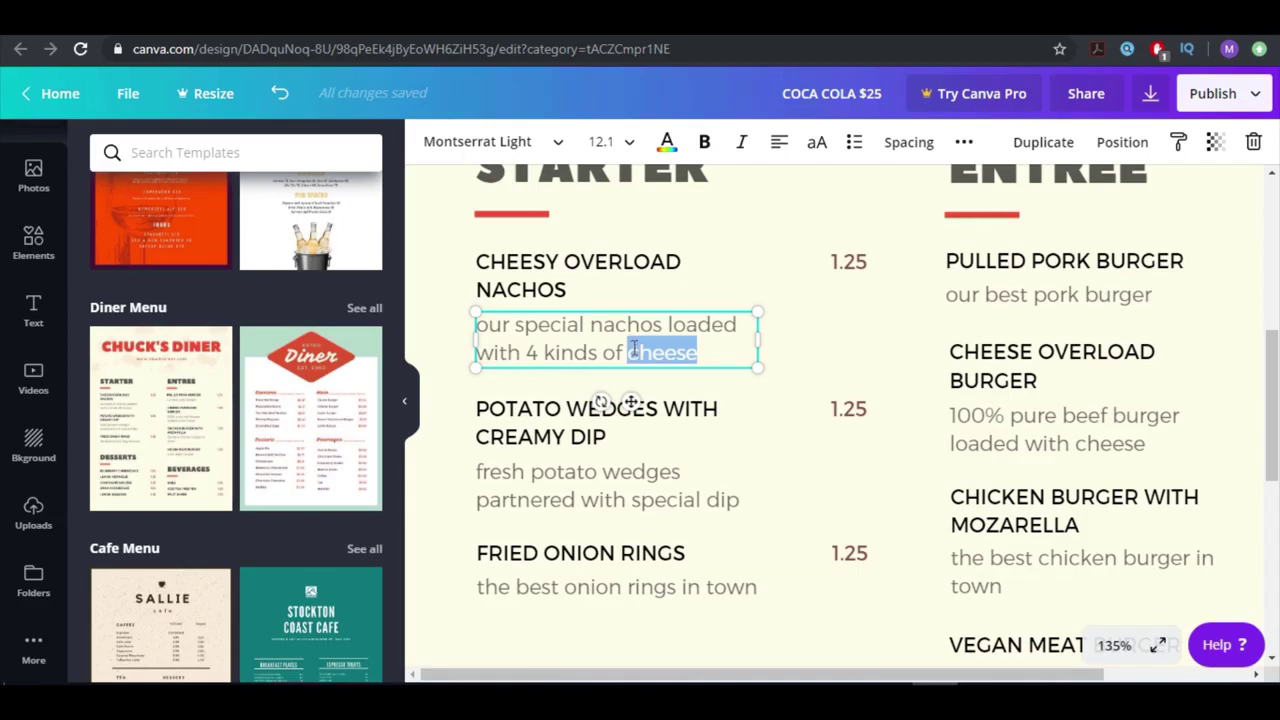
type("meat")
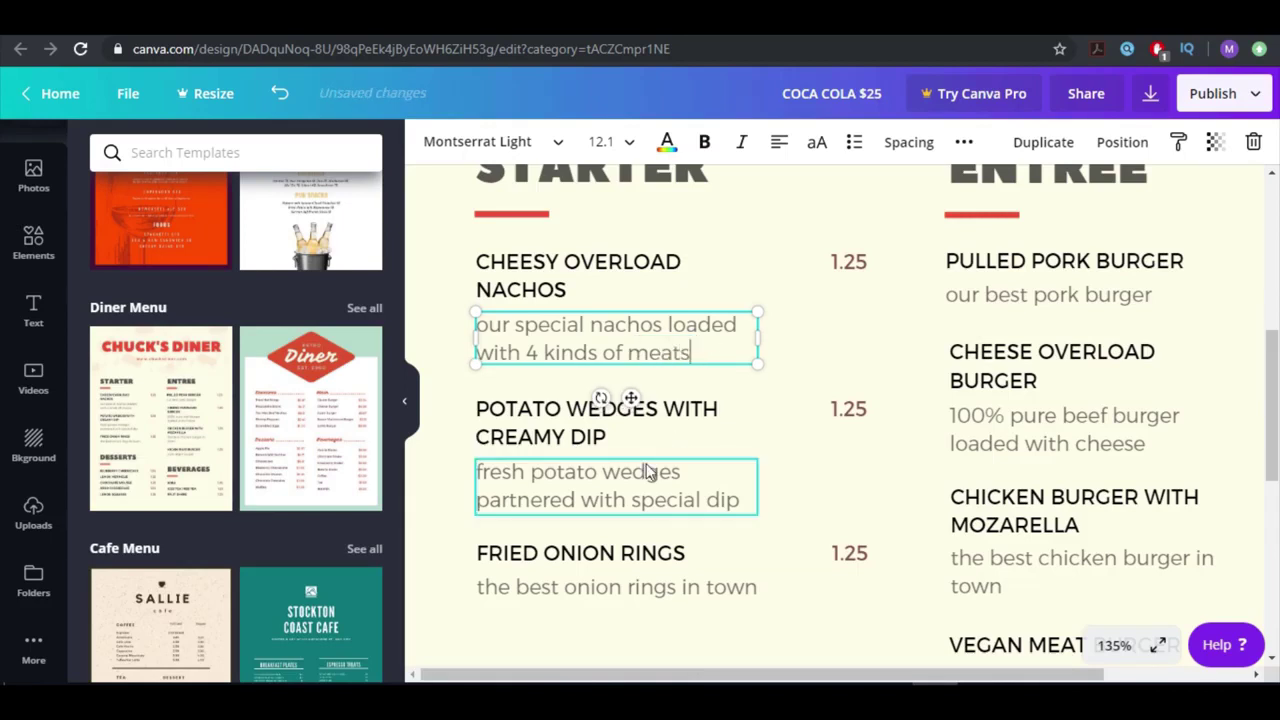
left_click(700, 483)
Set the price of the Cheesy Overload Nachos to 5$
scroll(843, 357, "up", 3)
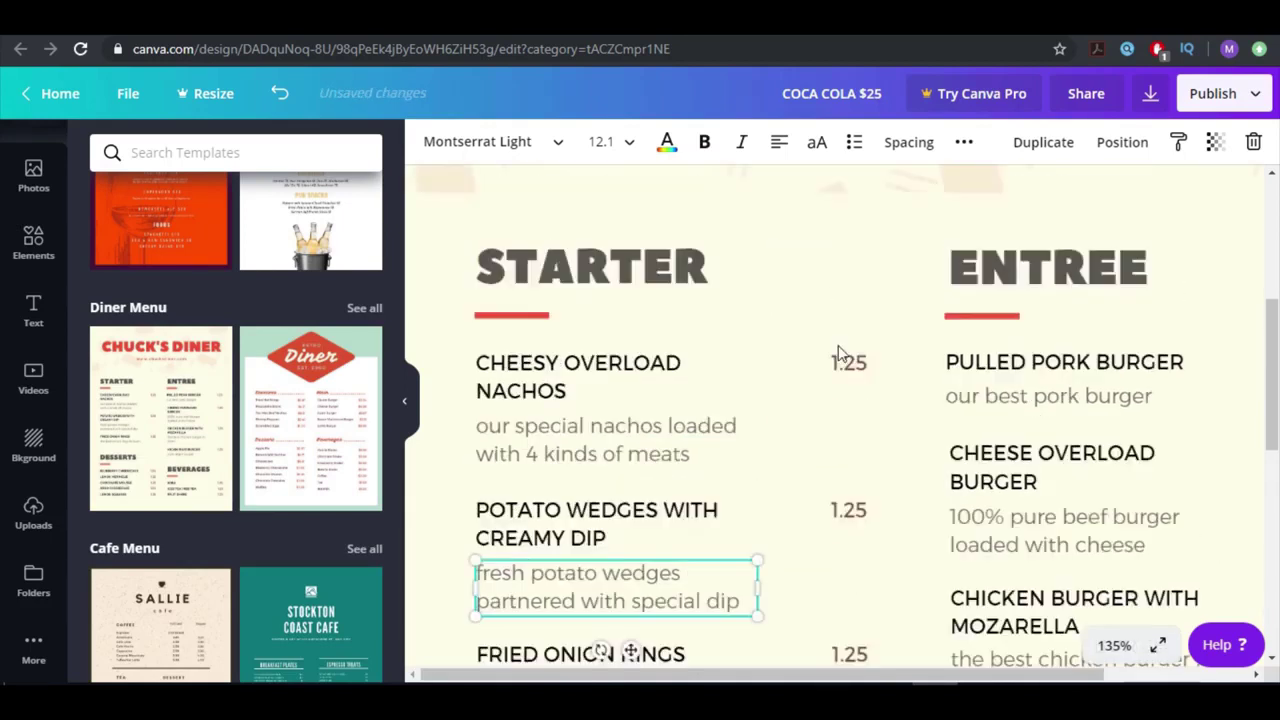
scroll(843, 357, "down", 1)
left_click(842, 357)
double_click(829, 357)
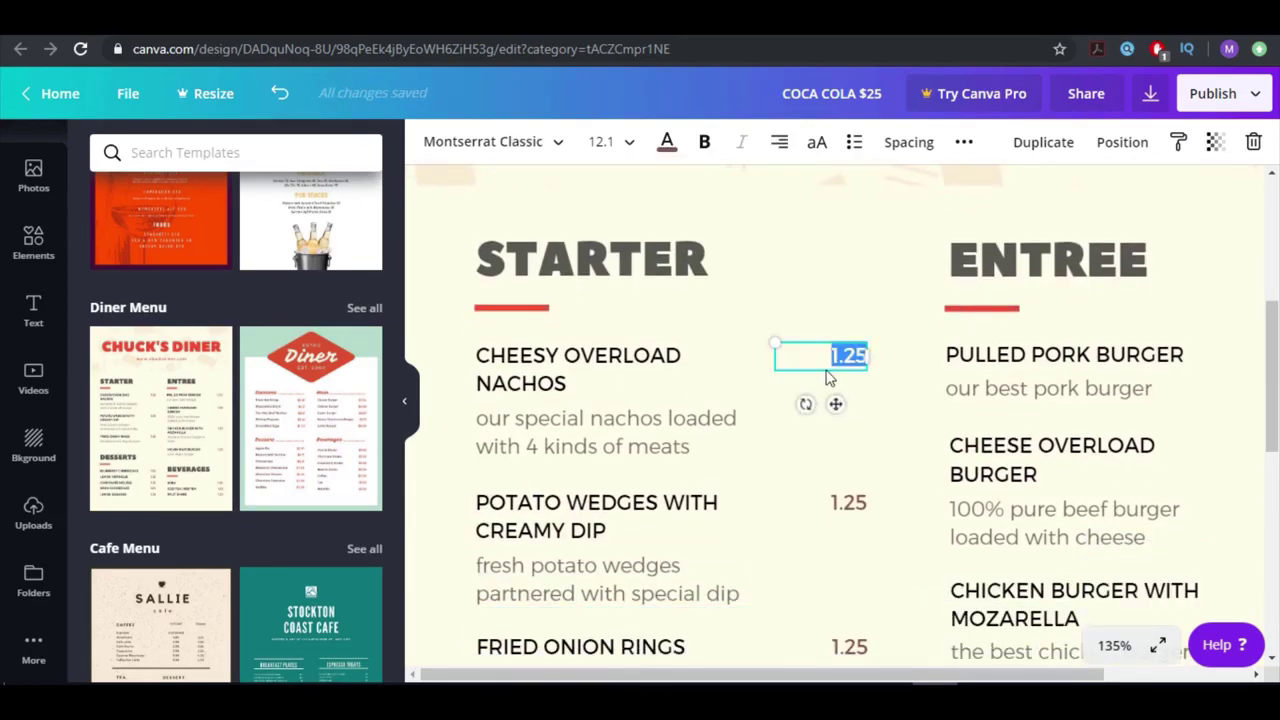
type("5$")
left_click(862, 462)
Set the price of the Potato Wedges with Creamy Dip to 4$
left_click(848, 505)
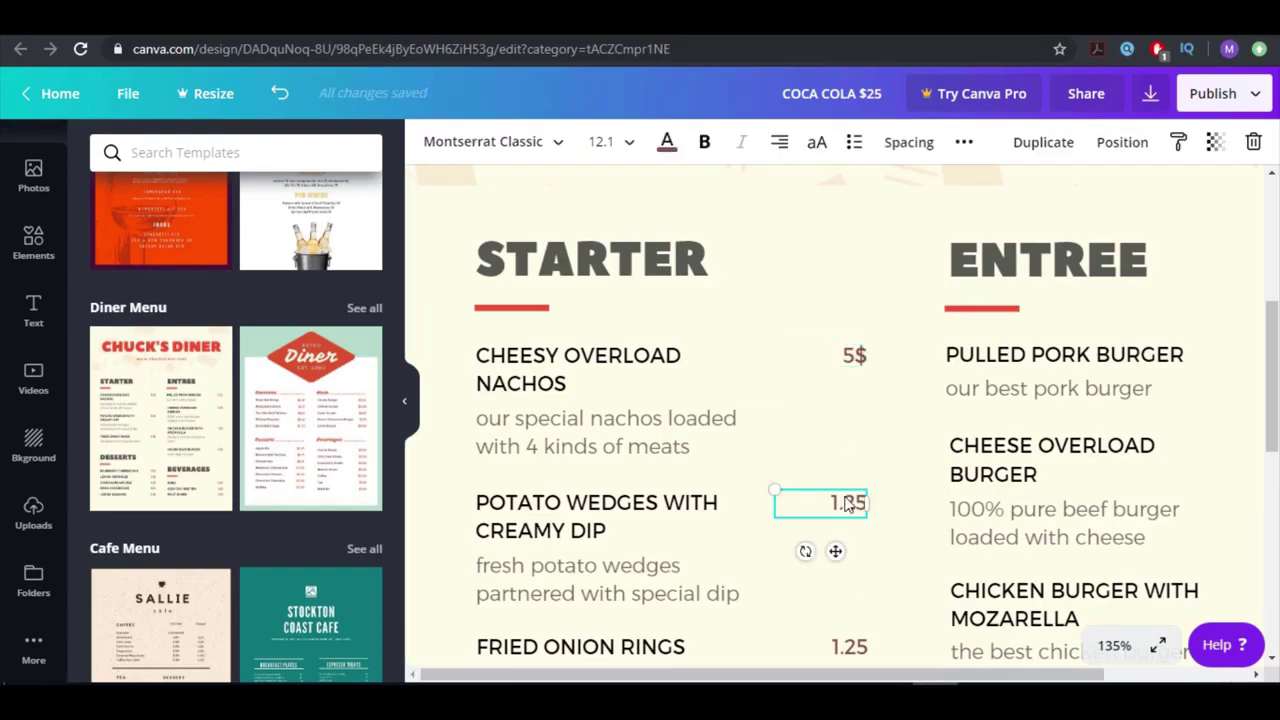
double_click(848, 503)
type("4$")
left_click(878, 594)
Add a dollar sign to the Fried Onion Rings price so it reads 1.25$
scroll(870, 560, "down", 2)
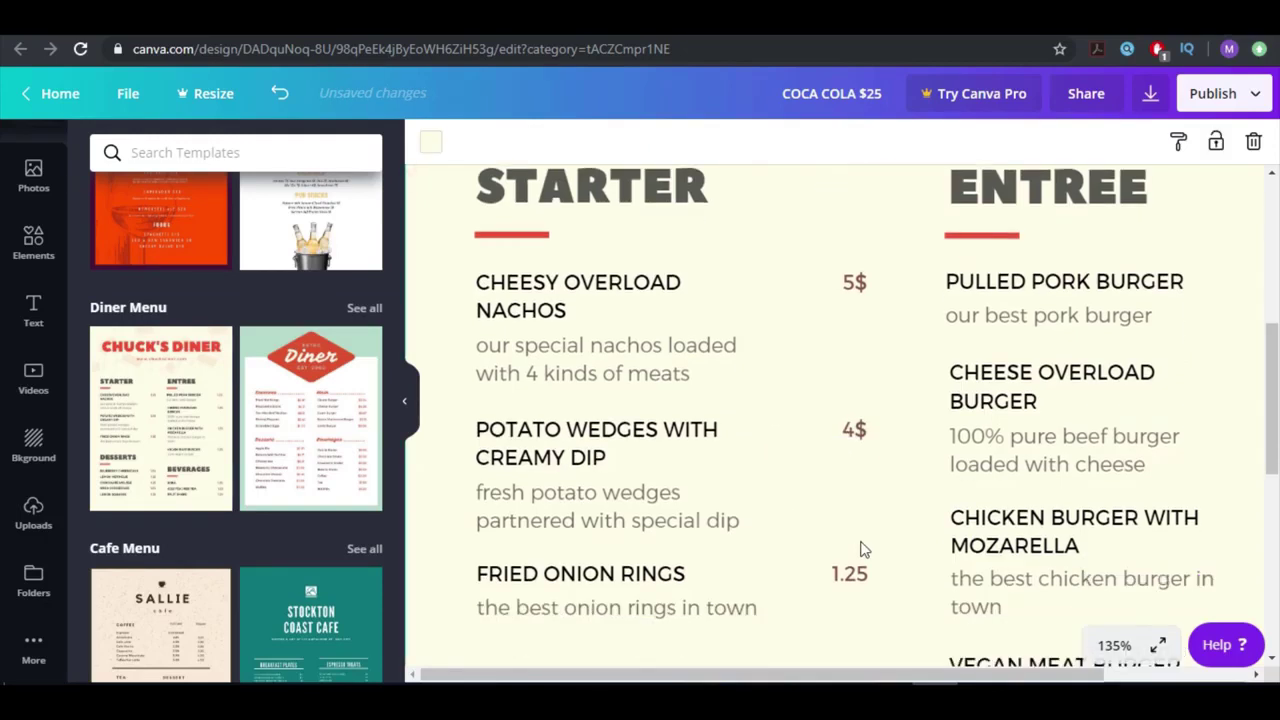
left_click(863, 463)
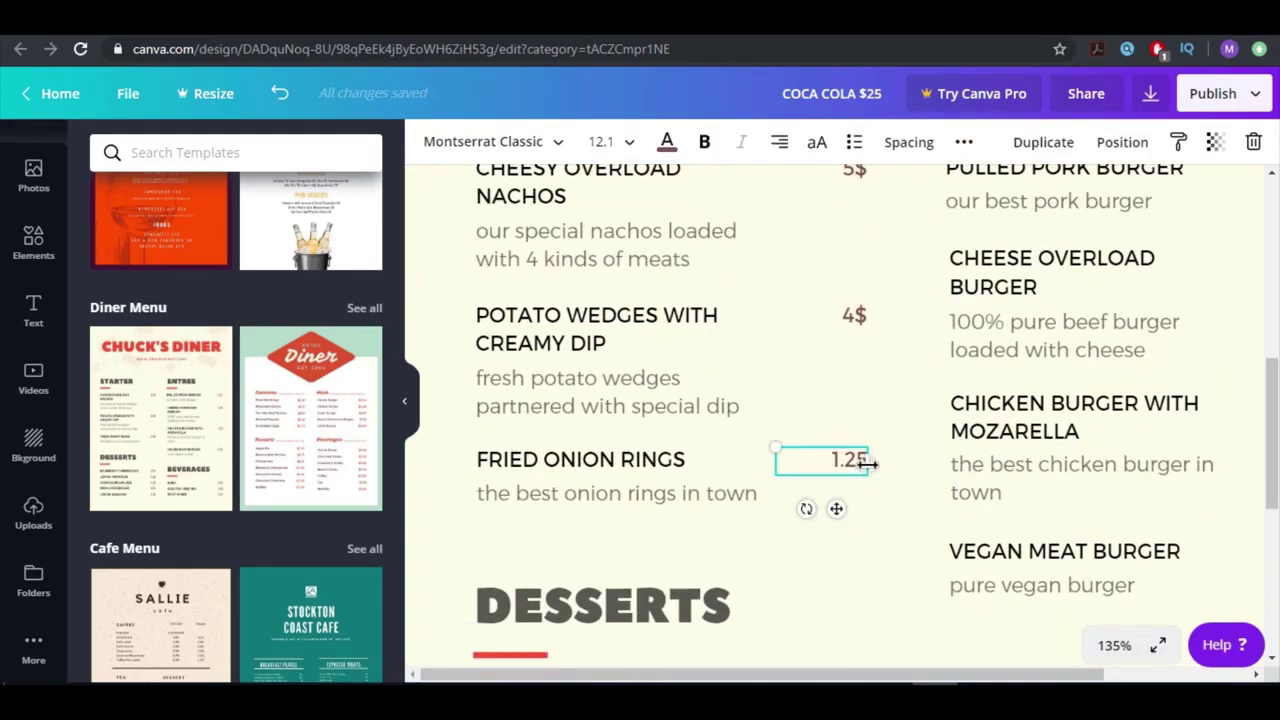
double_click(861, 463)
key("End")
type("$")
left_click(907, 508)
Look over the diner menu's Desserts, Beverages and Entree sections and its title
scroll(829, 577, "down", 5)
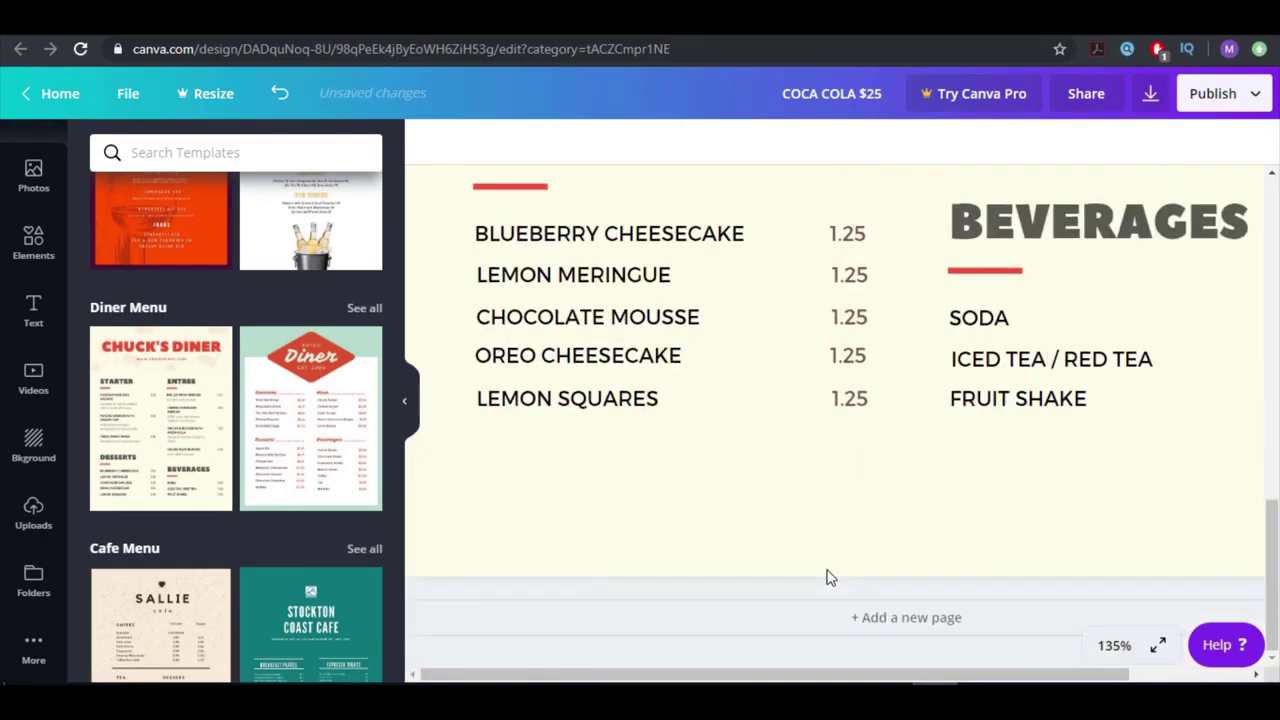
scroll(929, 443, "up", 2)
scroll(836, 675, "down", 2)
left_click_drag(836, 675, 954, 670)
scroll(914, 560, "up", 6)
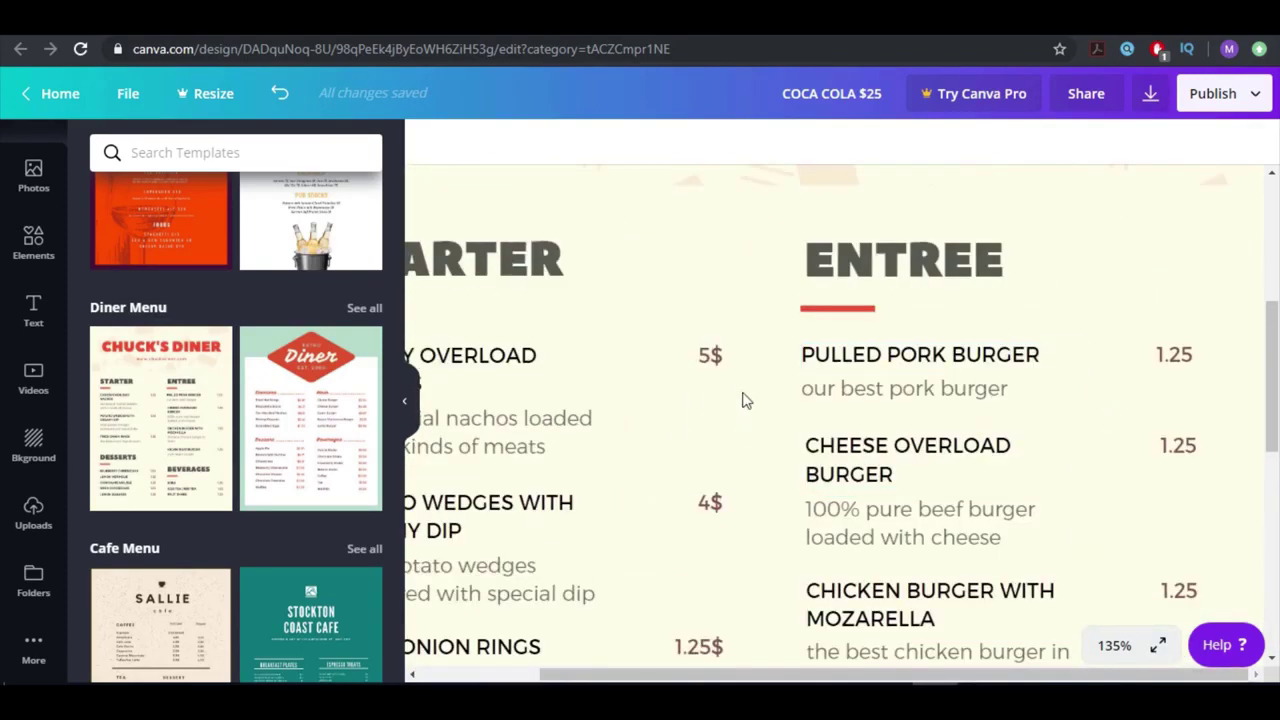
scroll(688, 442, "up", 3)
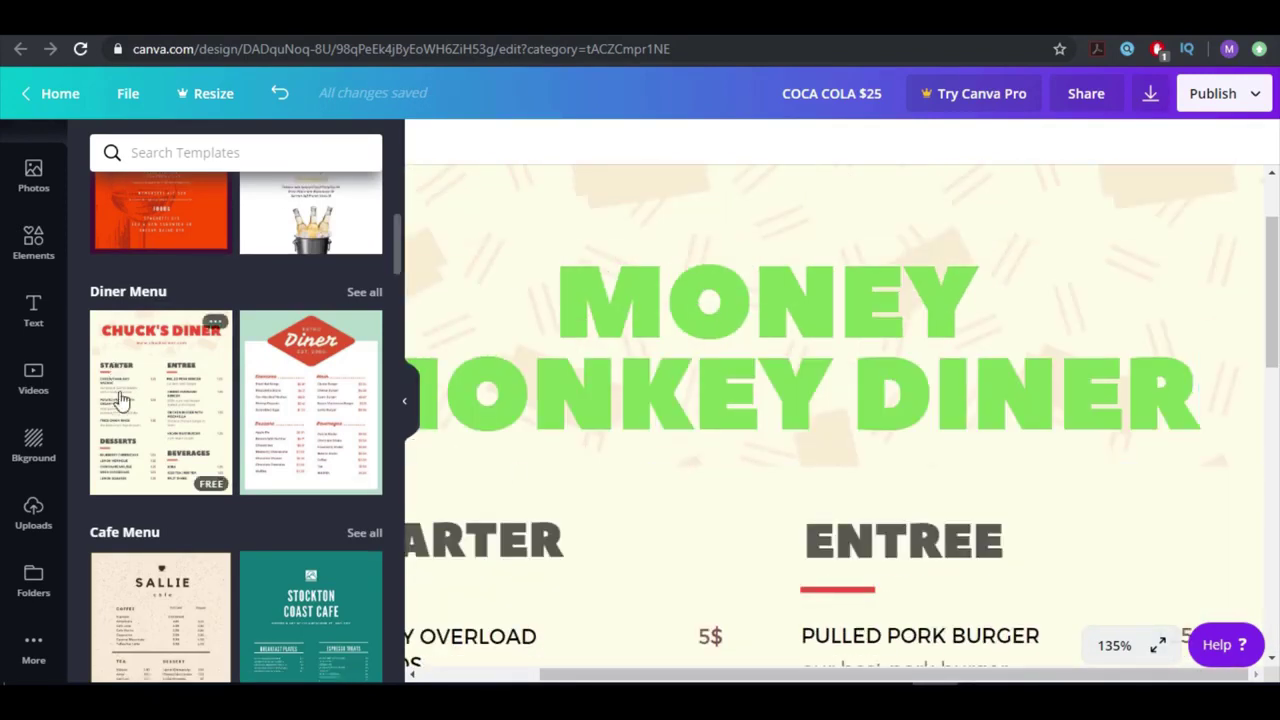
Try two Dessert Menu templates on the page: "THE CREAMERY", replacing the diner menu, and the colourful "dessert menu"
scroll(218, 415, "down", 2)
scroll(205, 430, "down", 2)
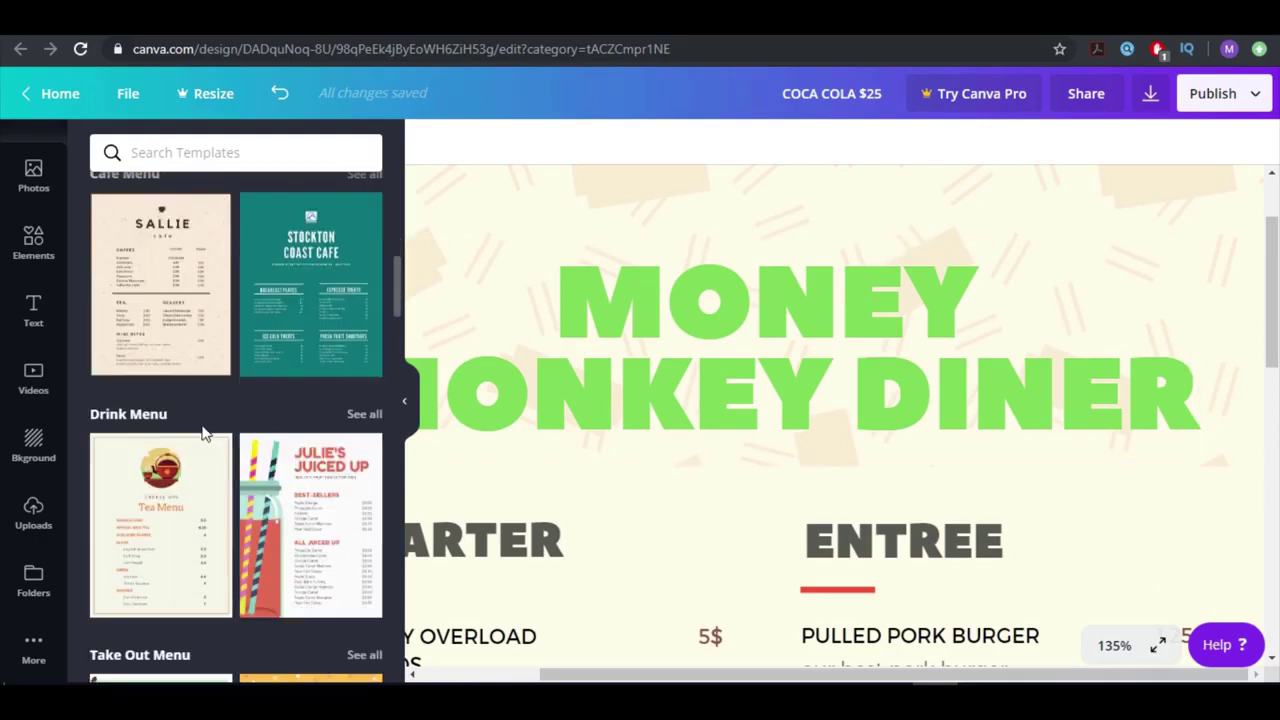
mouse_move(168, 368)
scroll(308, 503, "down", 6)
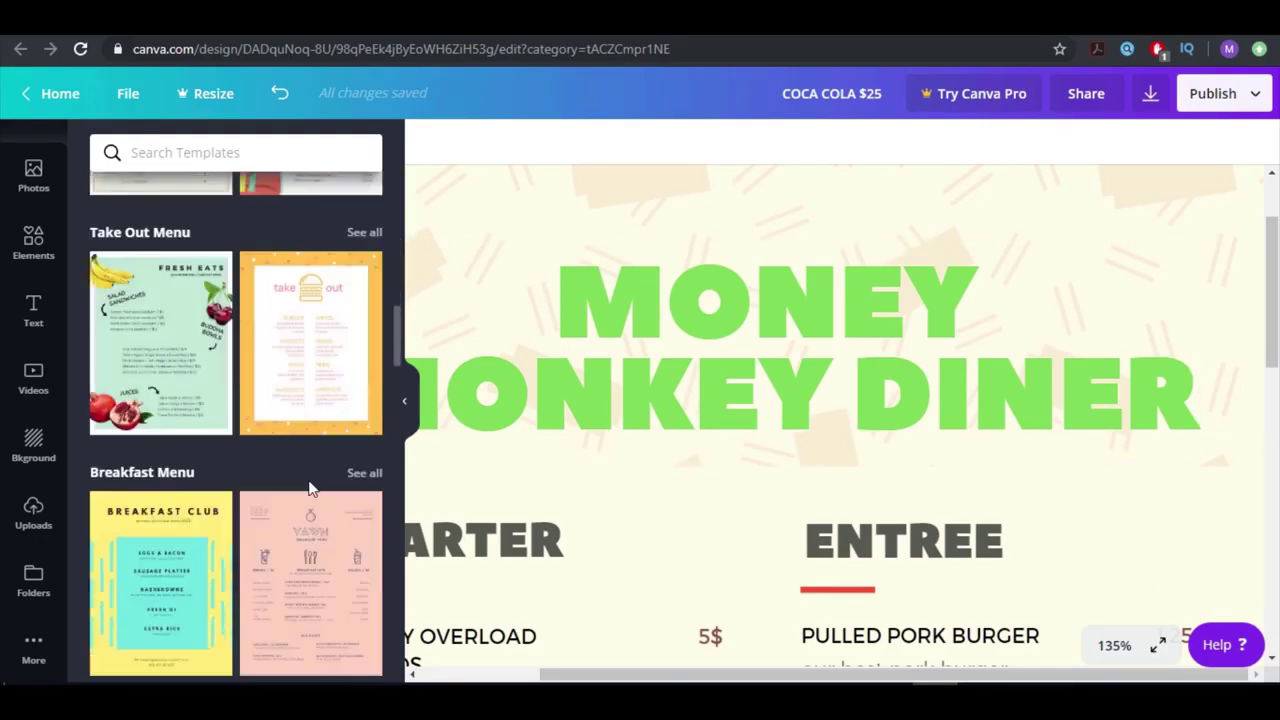
scroll(257, 420, "down", 2)
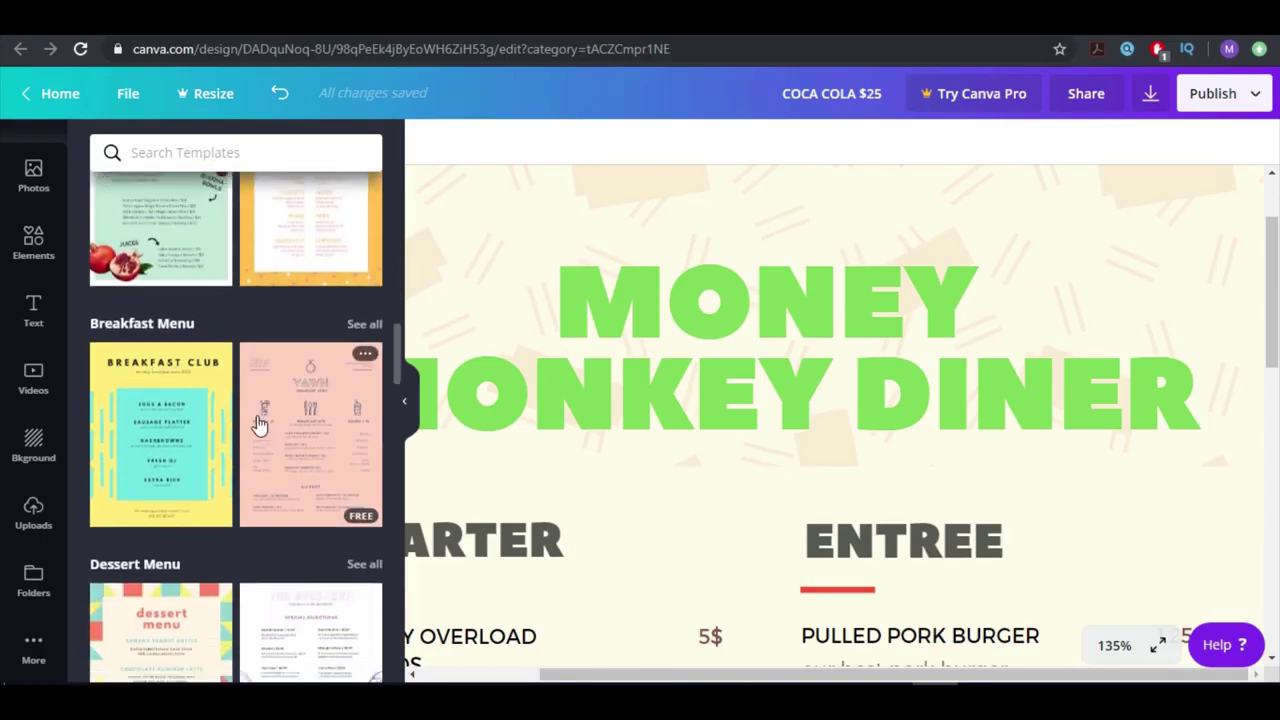
scroll(257, 423, "down", 1)
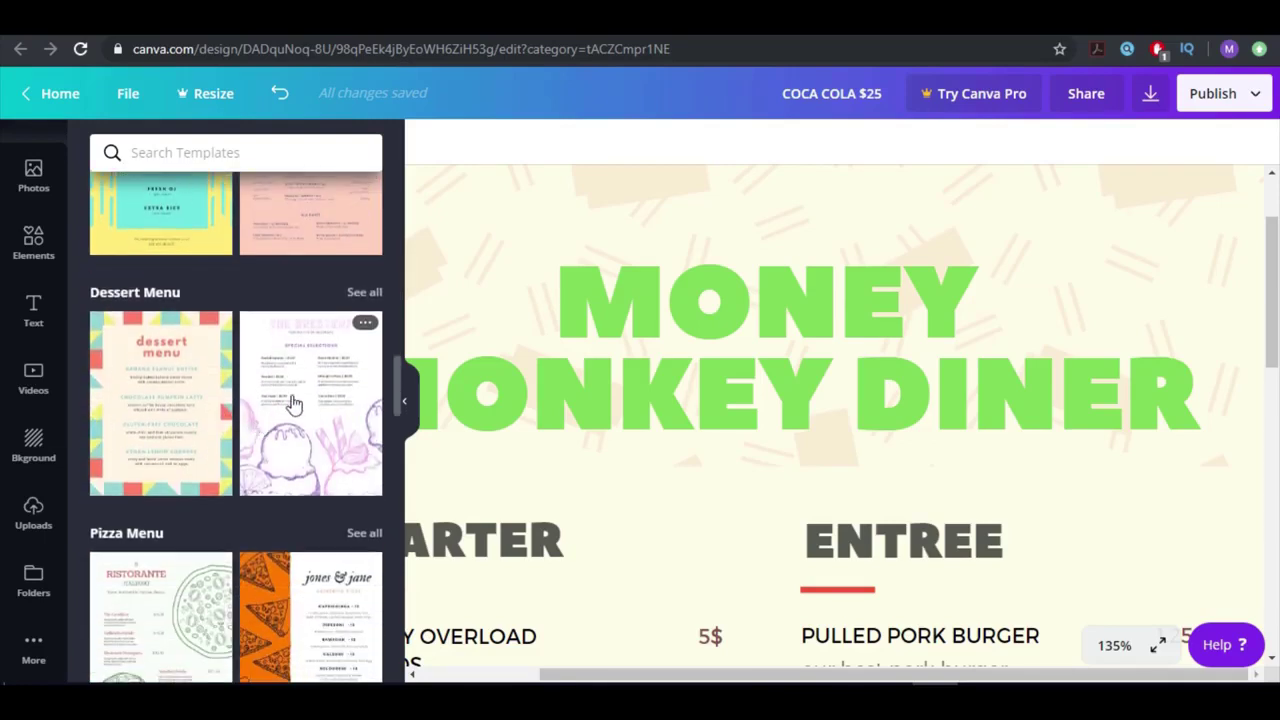
left_click(265, 388)
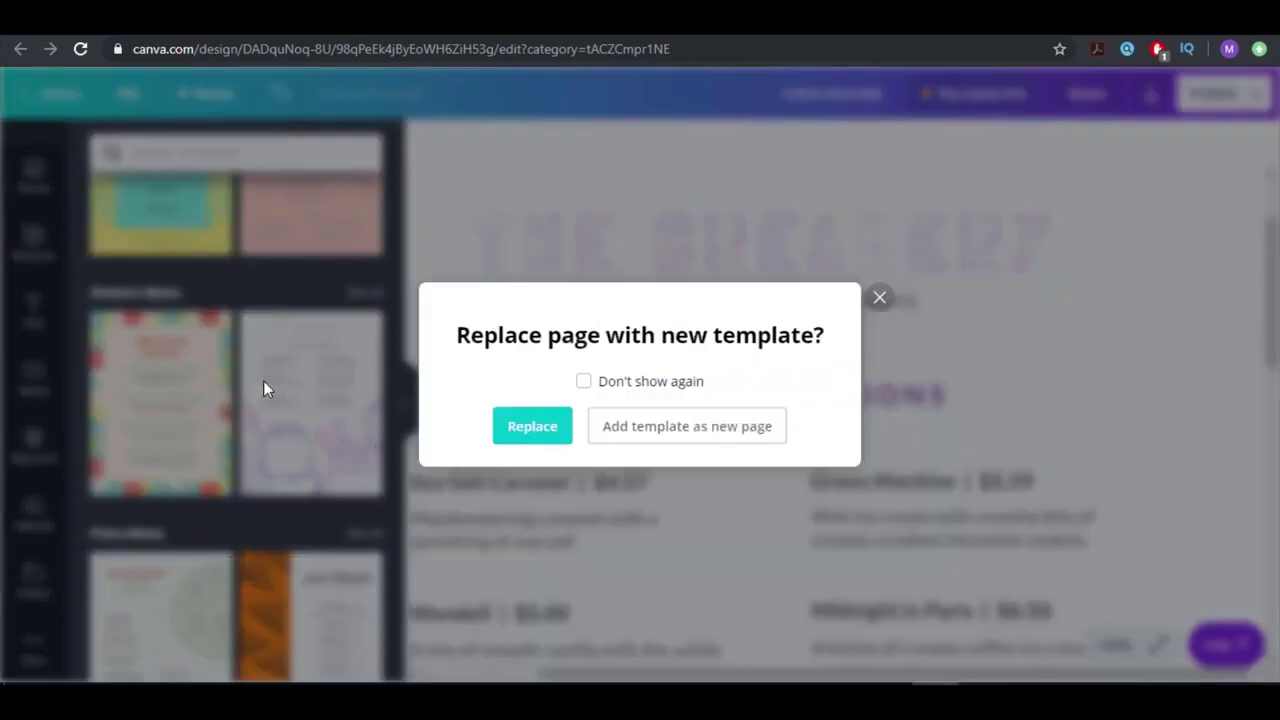
left_click(315, 425)
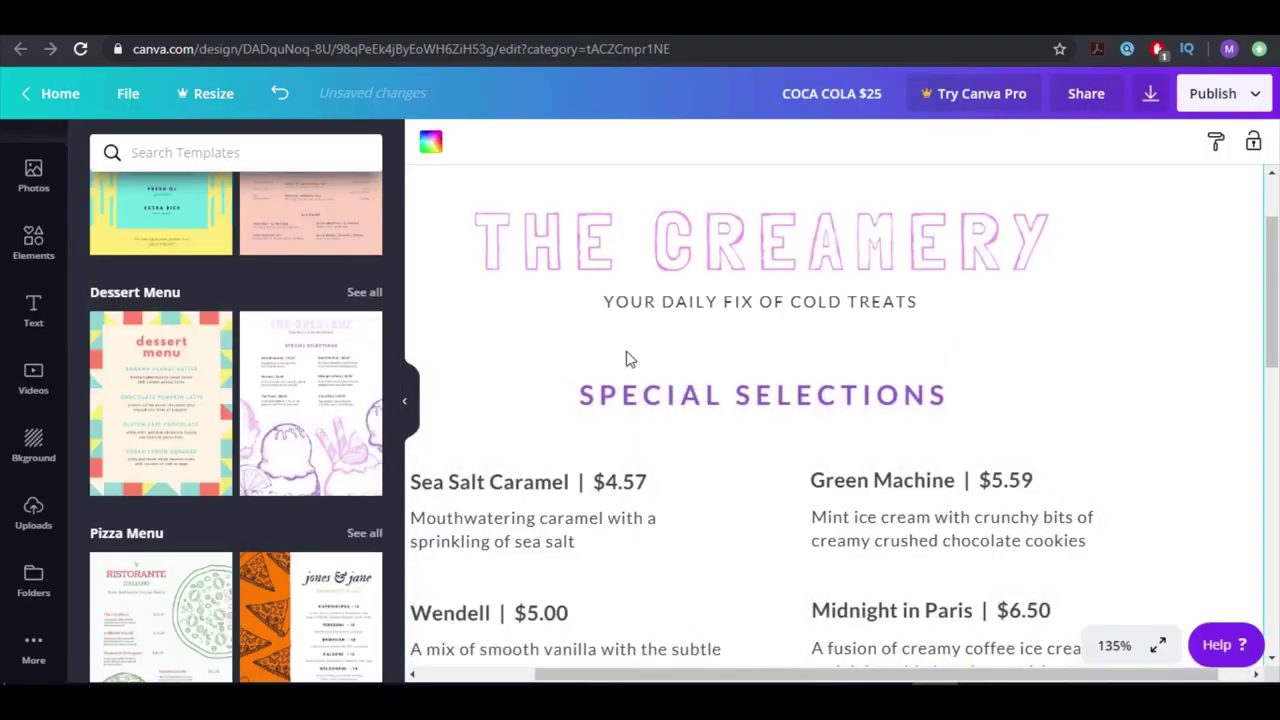
left_click(183, 430)
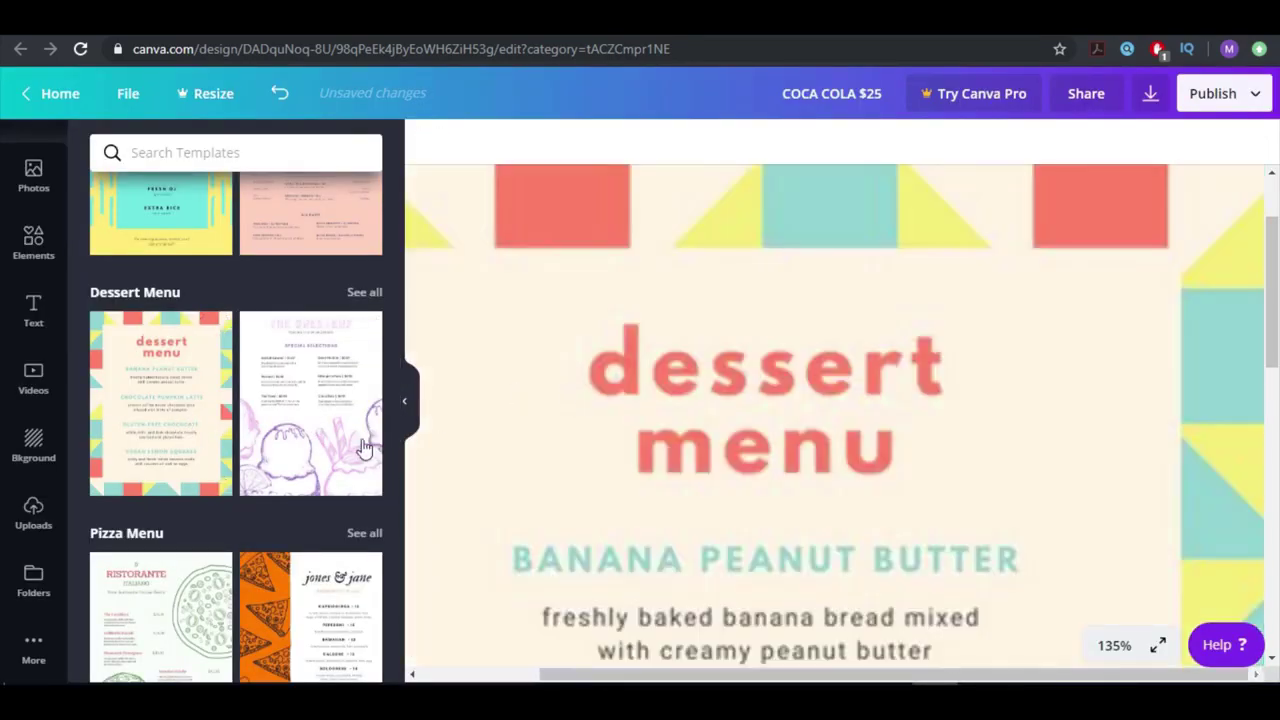
Try the Pizza Menu templates, including "jones & jane", and the yellow wine menu template on the page
scroll(365, 448, "down", 3)
left_click(309, 414)
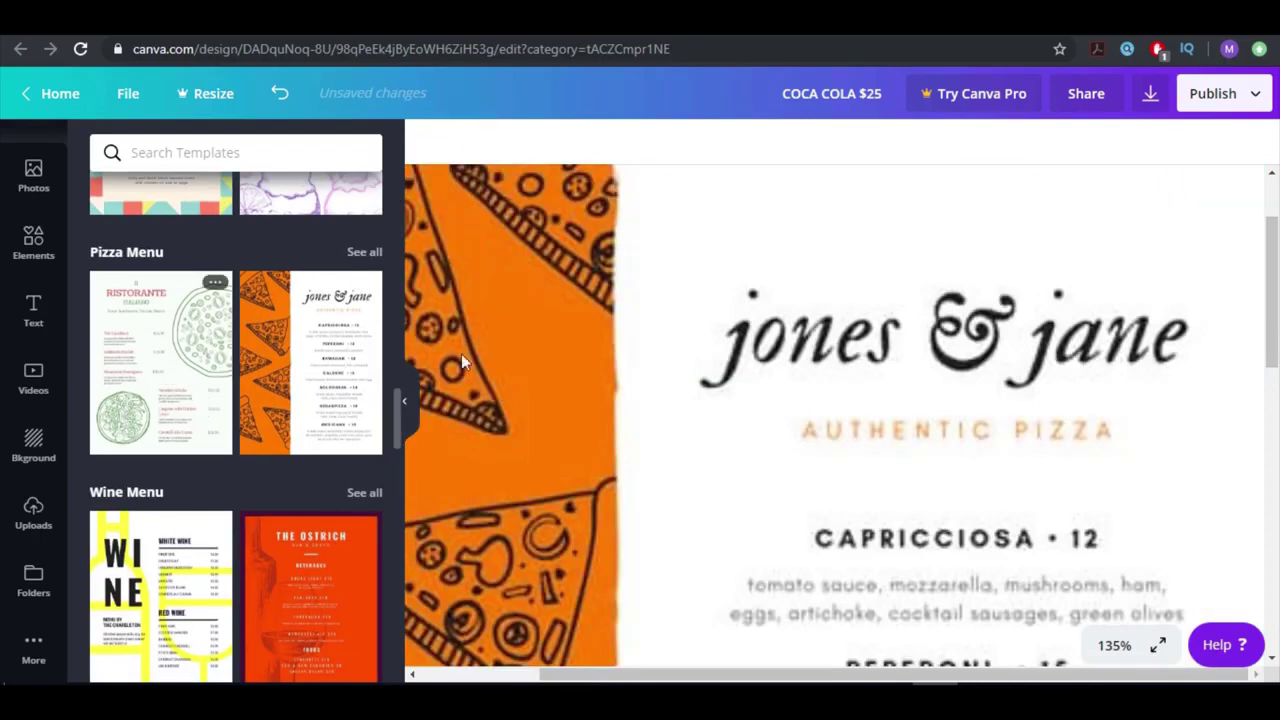
left_click(200, 408)
scroll(206, 417, "down", 3)
left_click(180, 443)
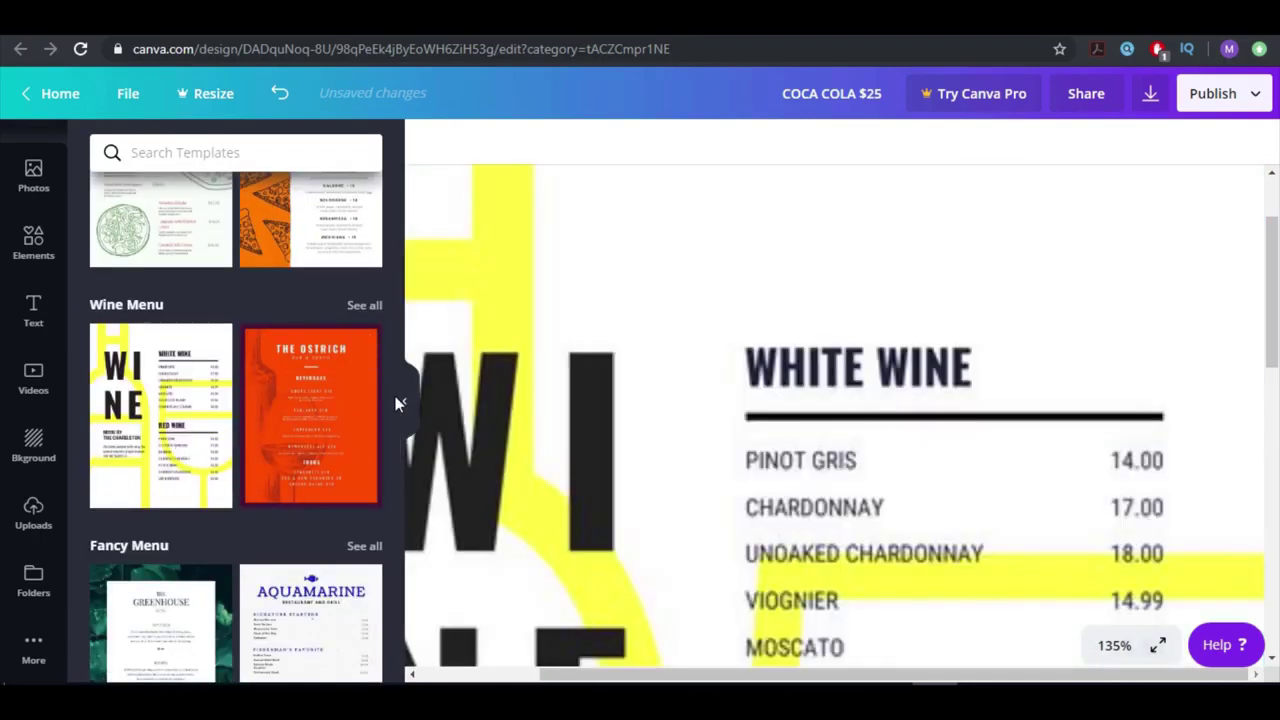
Replace the page with the "AQUAMARINE" restaurant and grill template from the Fancy Menu category
scroll(300, 470, "down", 2)
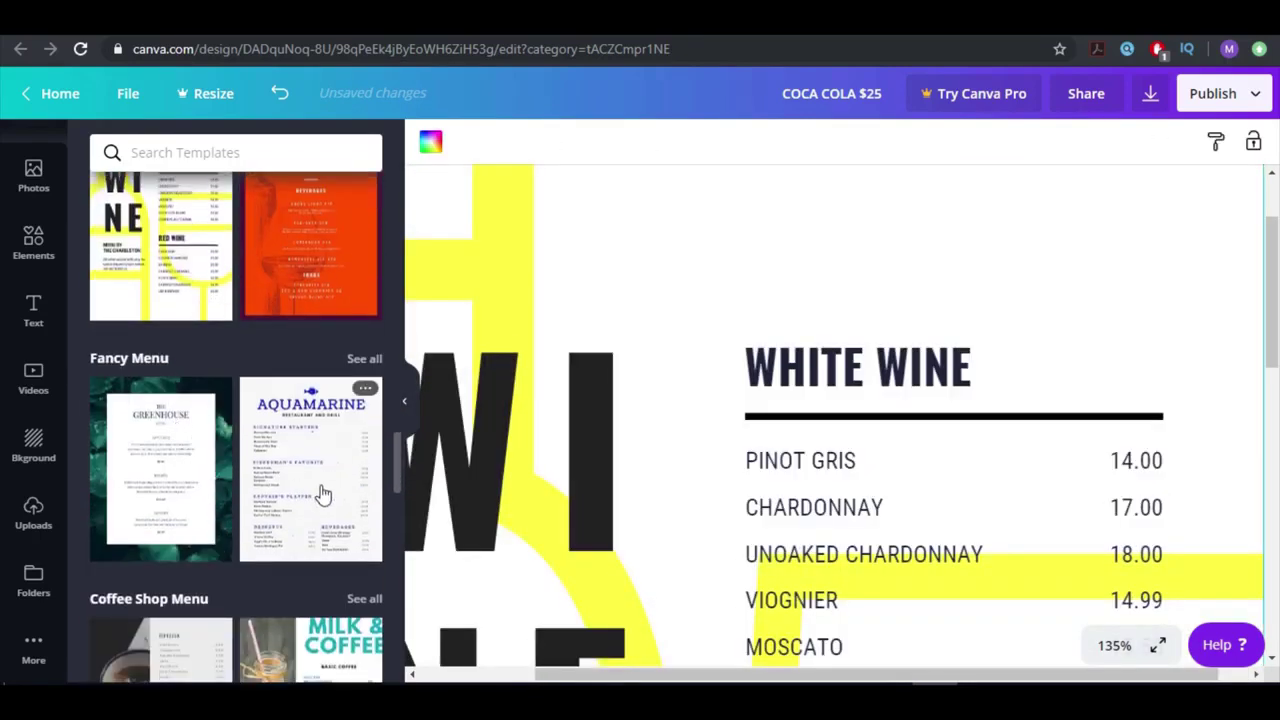
scroll(322, 492, "down", 2)
left_click(343, 345)
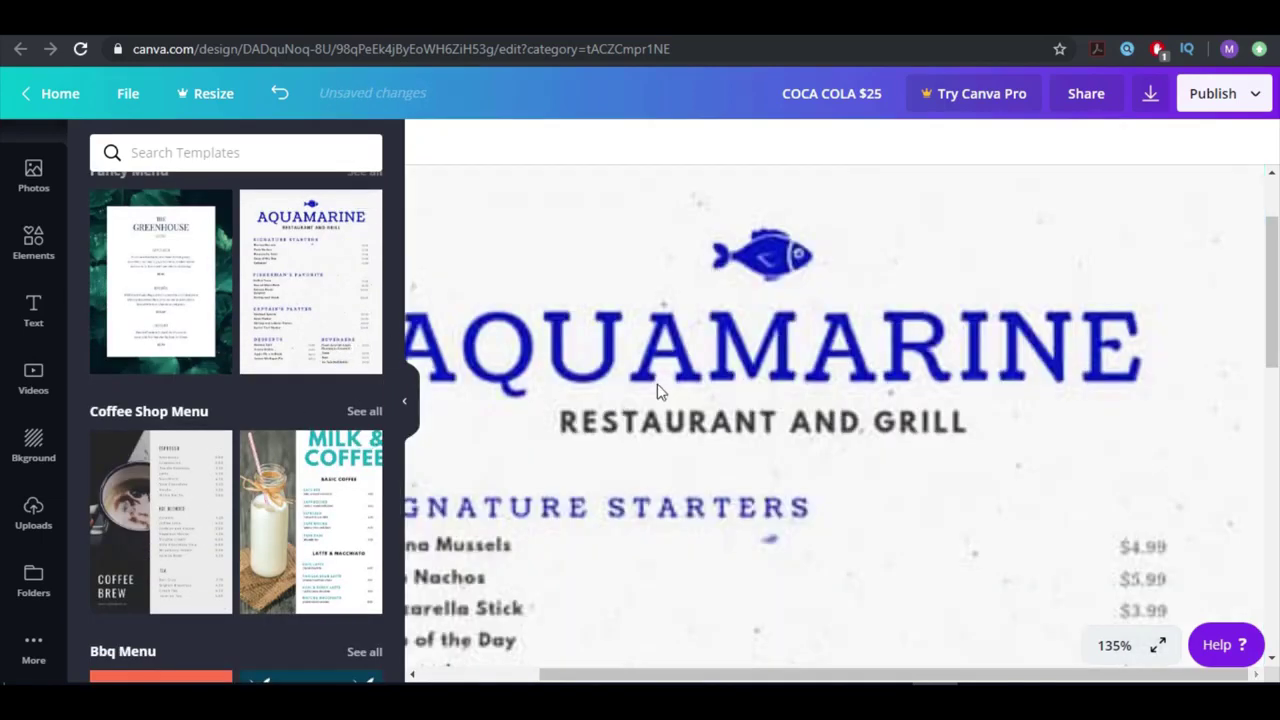
Look over the Aquamarine menu's sections and browse the remaining template categories down to Wedding Menu and Meal Planner Menu
scroll(652, 392, "down", 3)
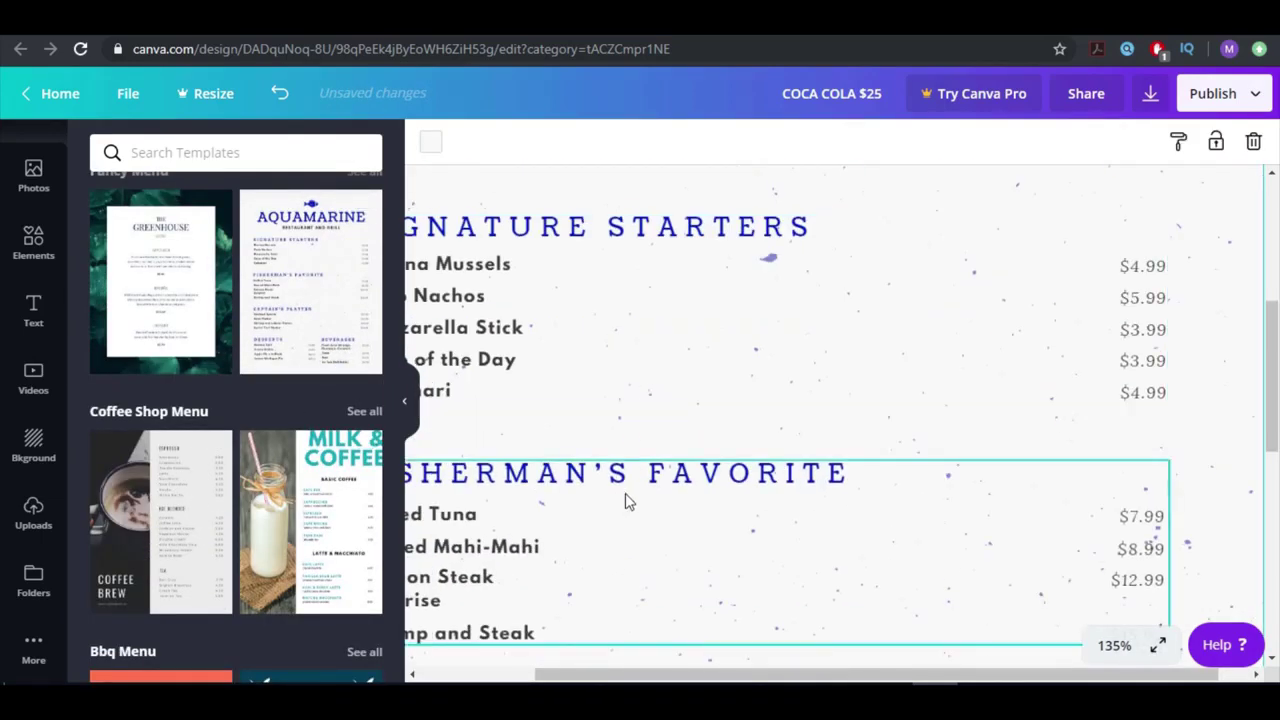
scroll(628, 500, "up", 3)
scroll(591, 486, "down", 3)
scroll(235, 430, "down", 1)
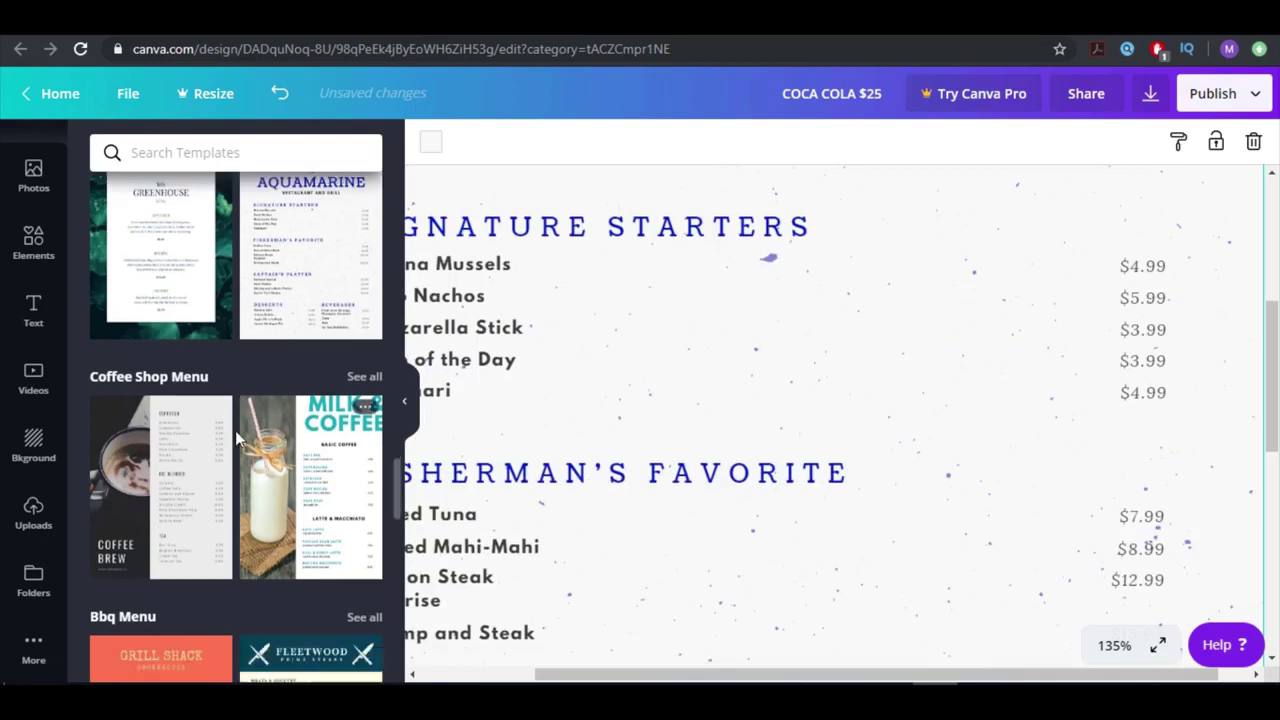
scroll(238, 425, "down", 5)
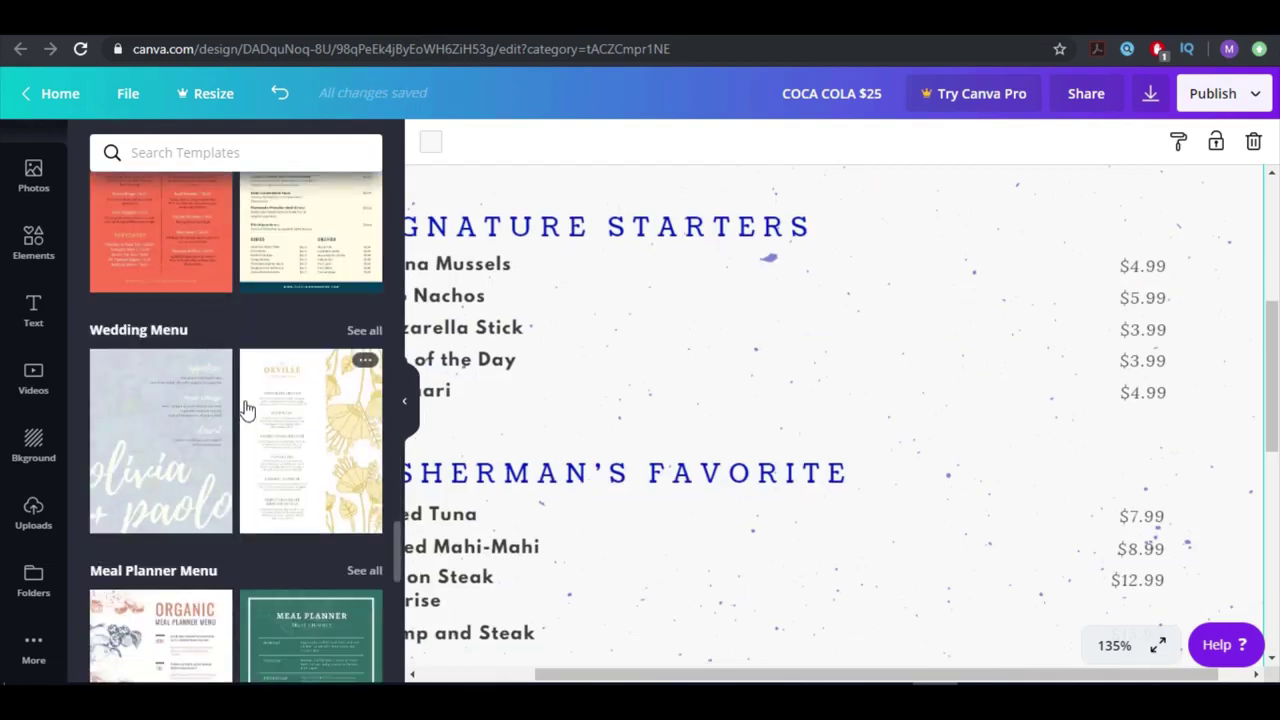
mouse_move(212, 368)
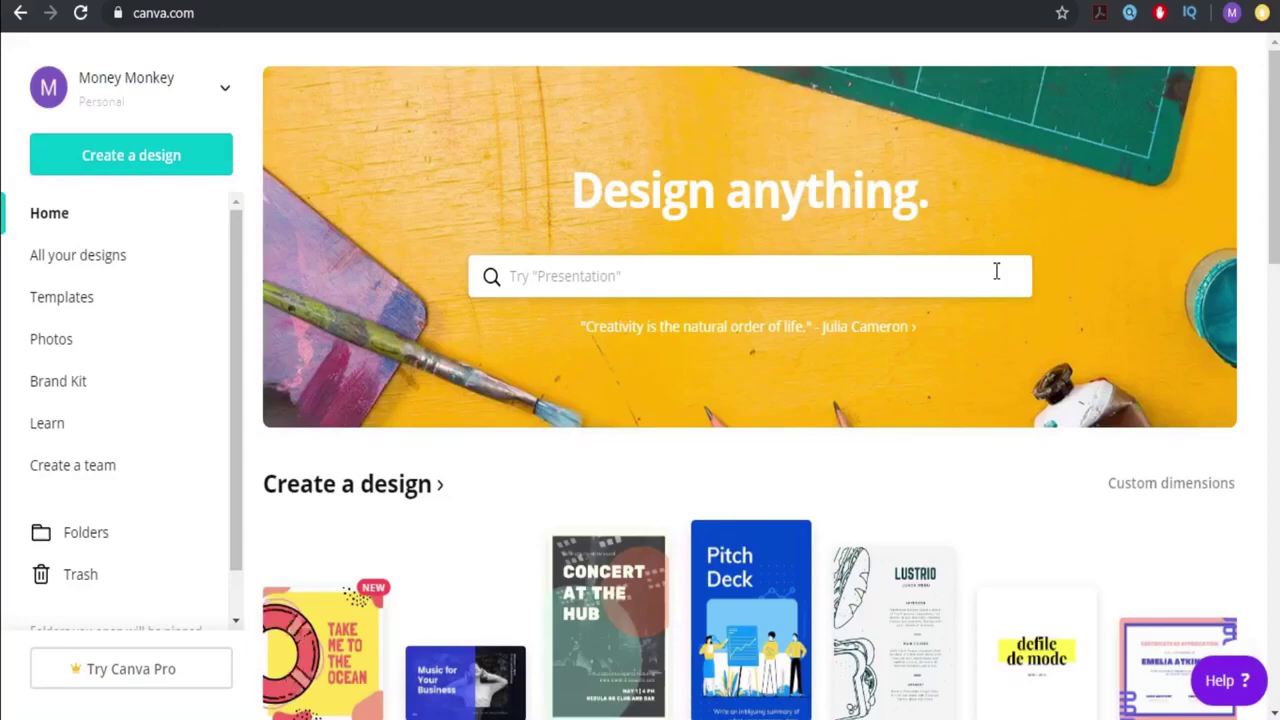
Browse the design types on the home page, open a new Facebook Cover design and return to the home page
scroll(680, 309, "down", 3)
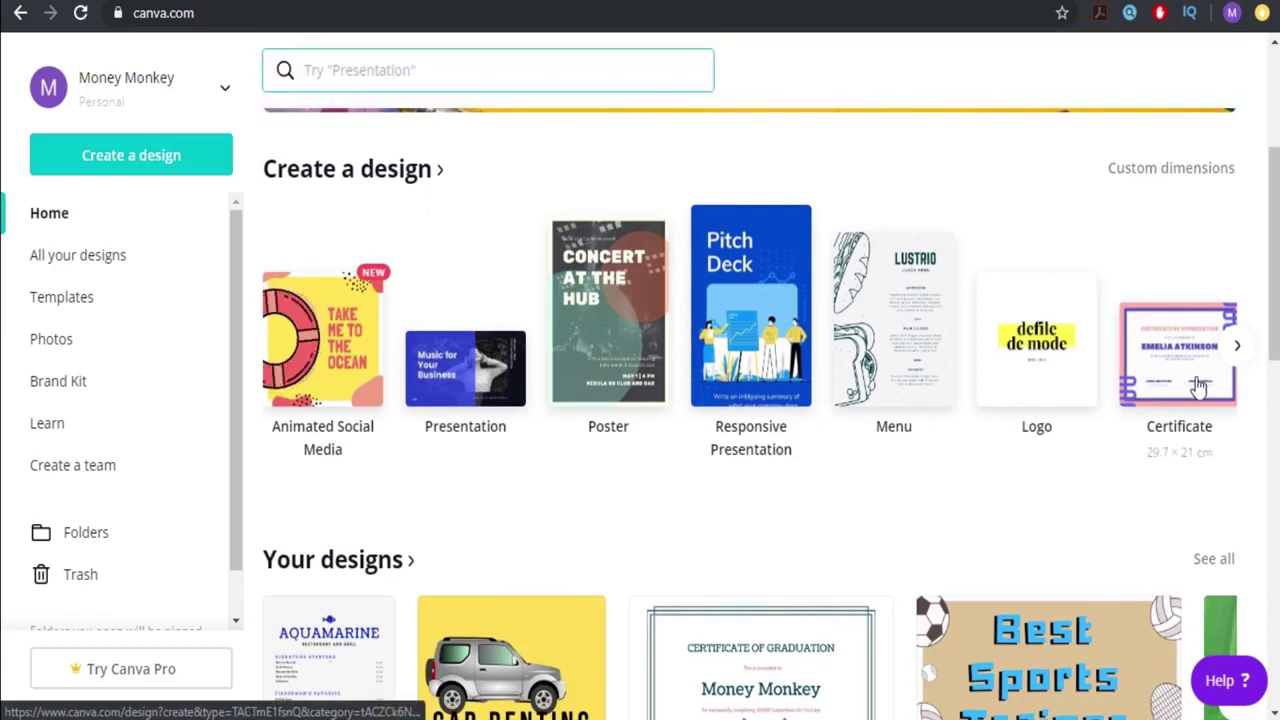
left_click(1237, 345)
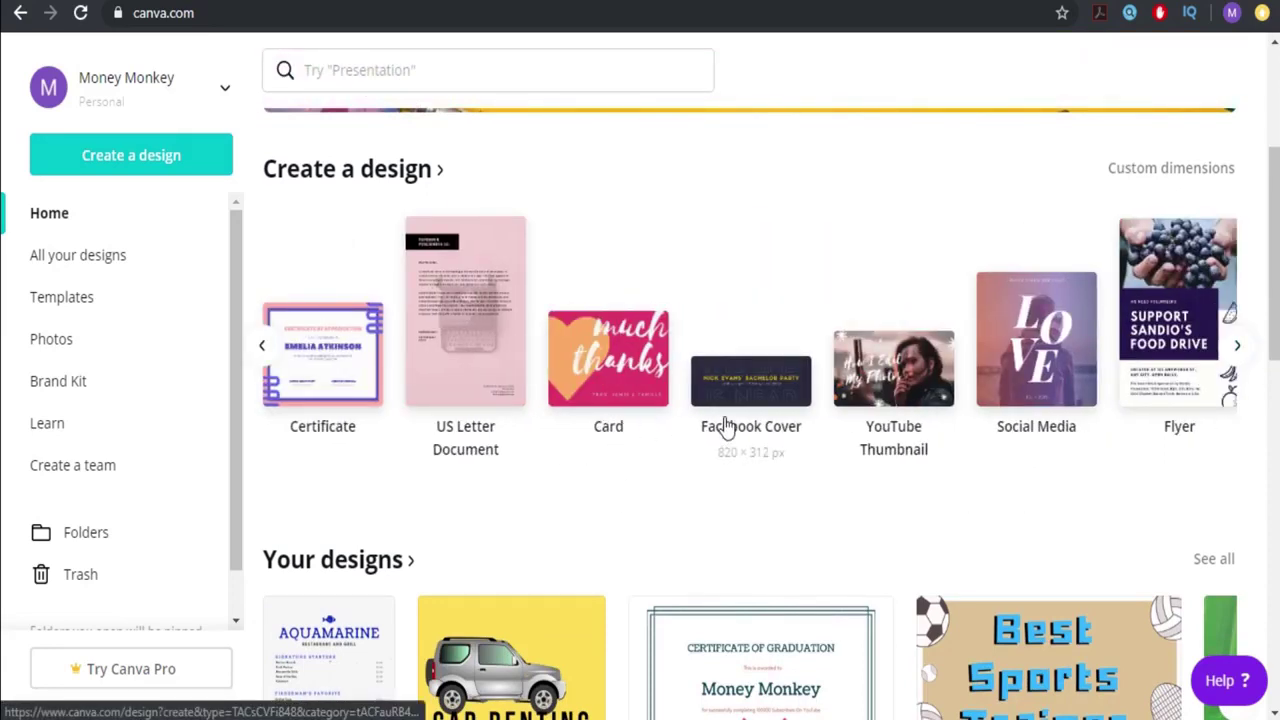
left_click(729, 371)
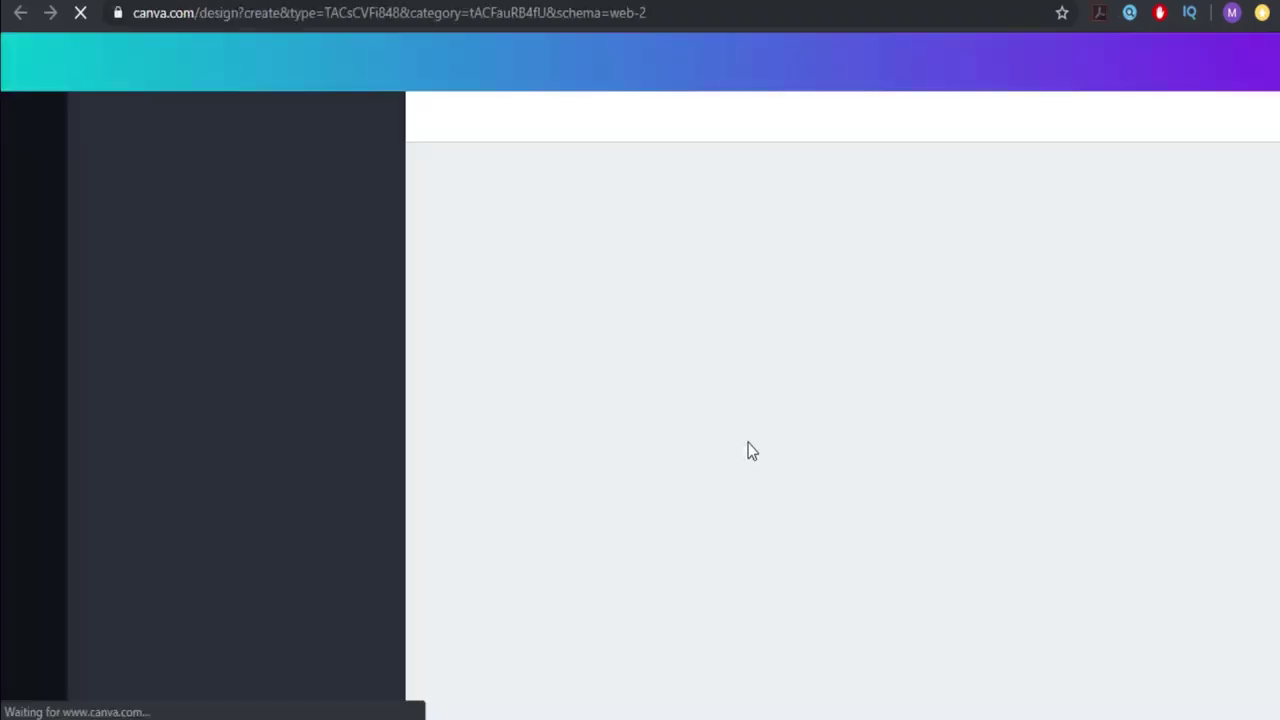
key("alt+Left")
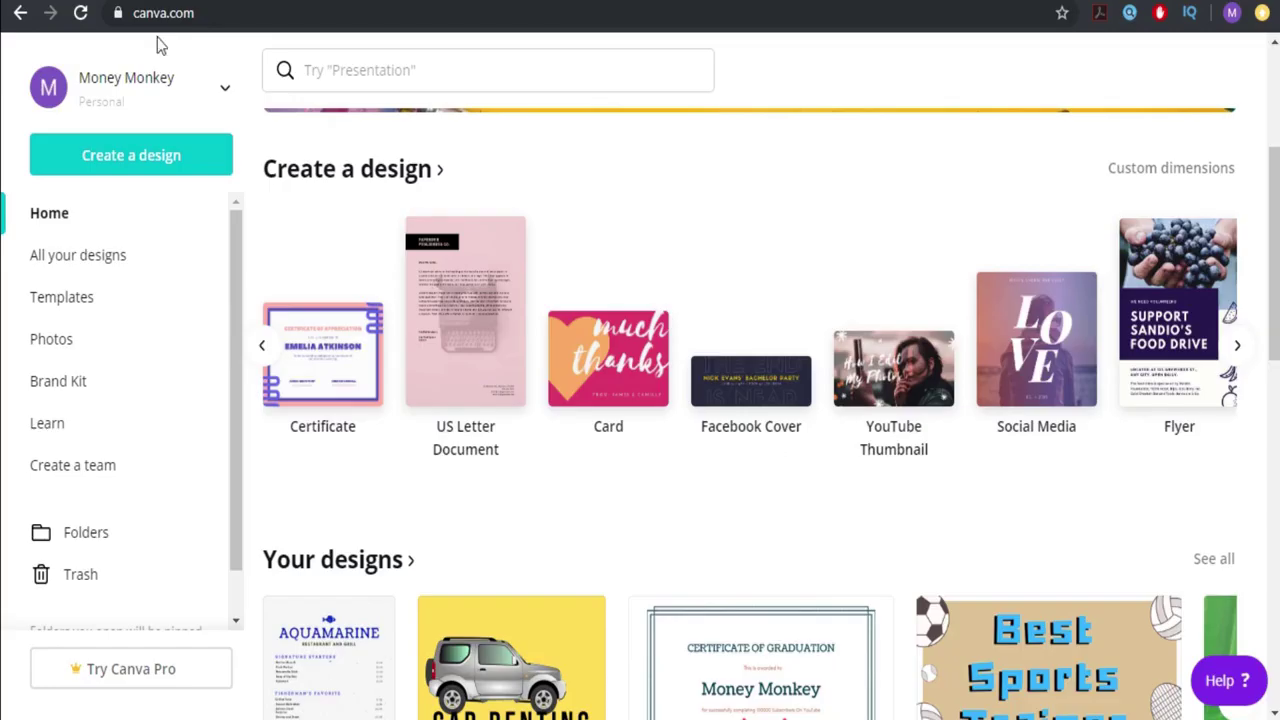
Open the list of suggested design types for creating a new design
left_click(737, 421)
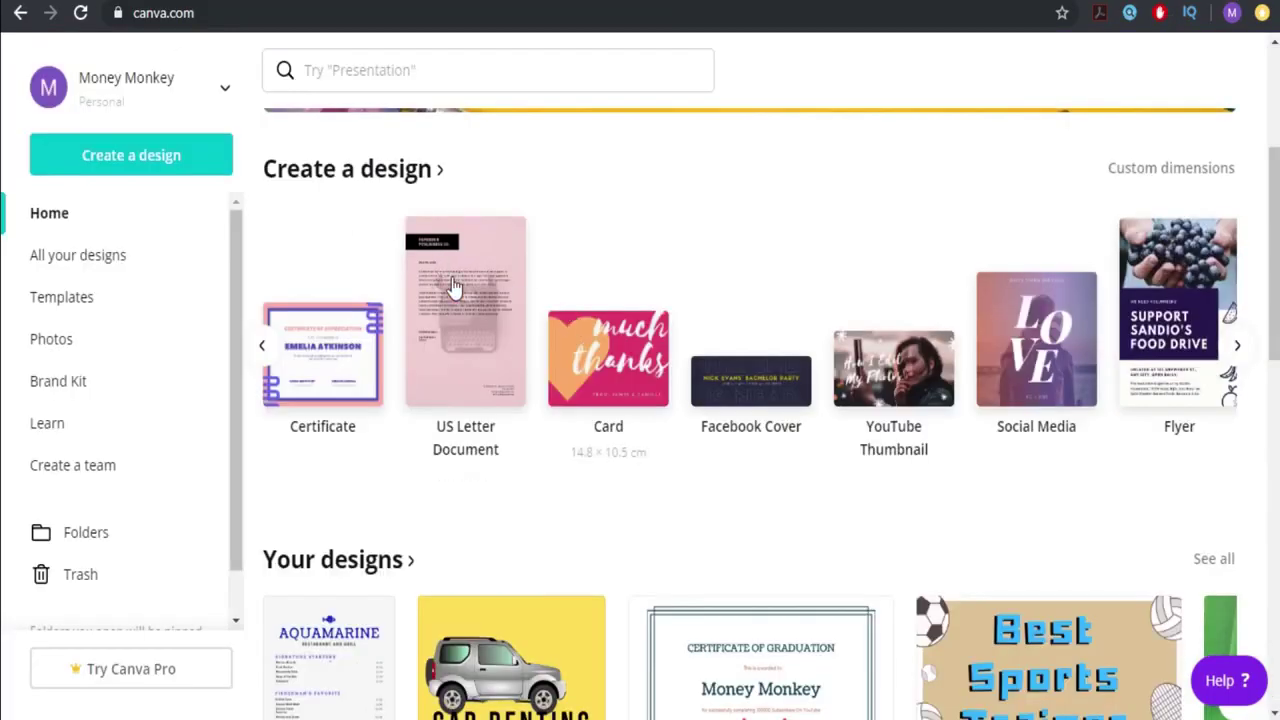
left_click(152, 165)
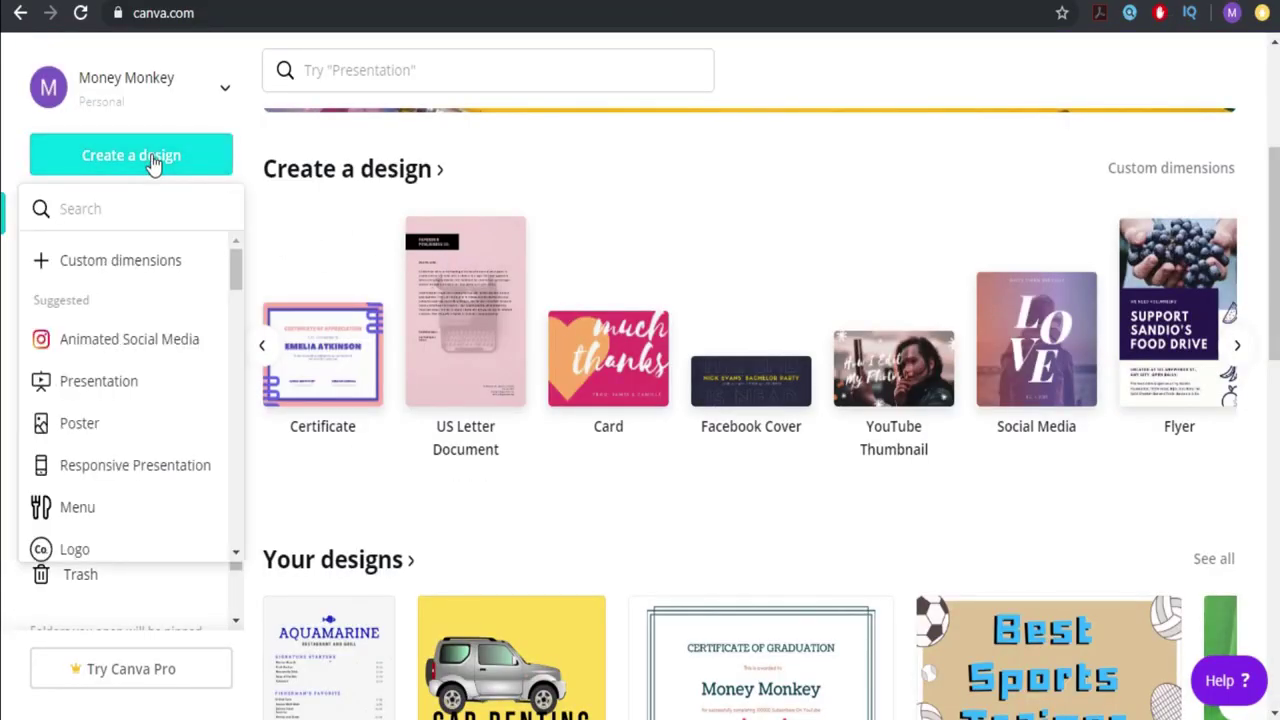
Create a new Facebook Cover design and list all templates in the Beauty Facebook Cover category
left_click(134, 262)
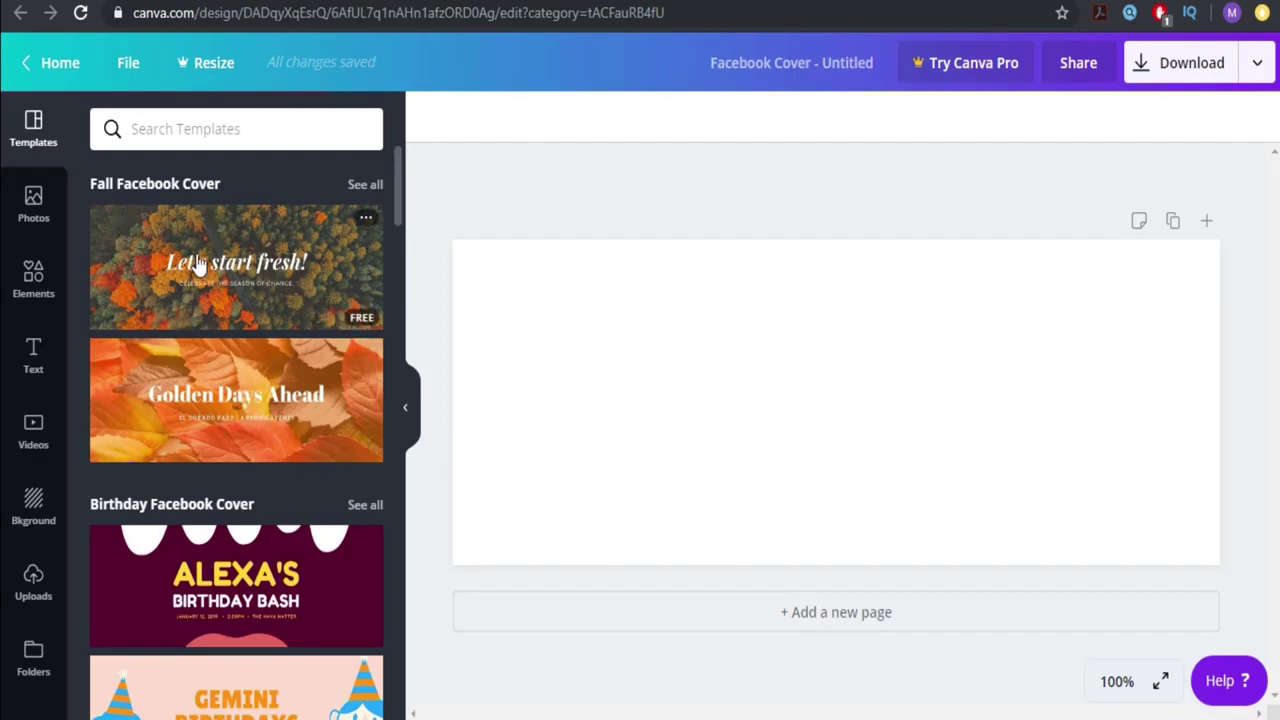
scroll(198, 262, "down", 2)
scroll(170, 265, "up", 2)
scroll(188, 320, "down", 4)
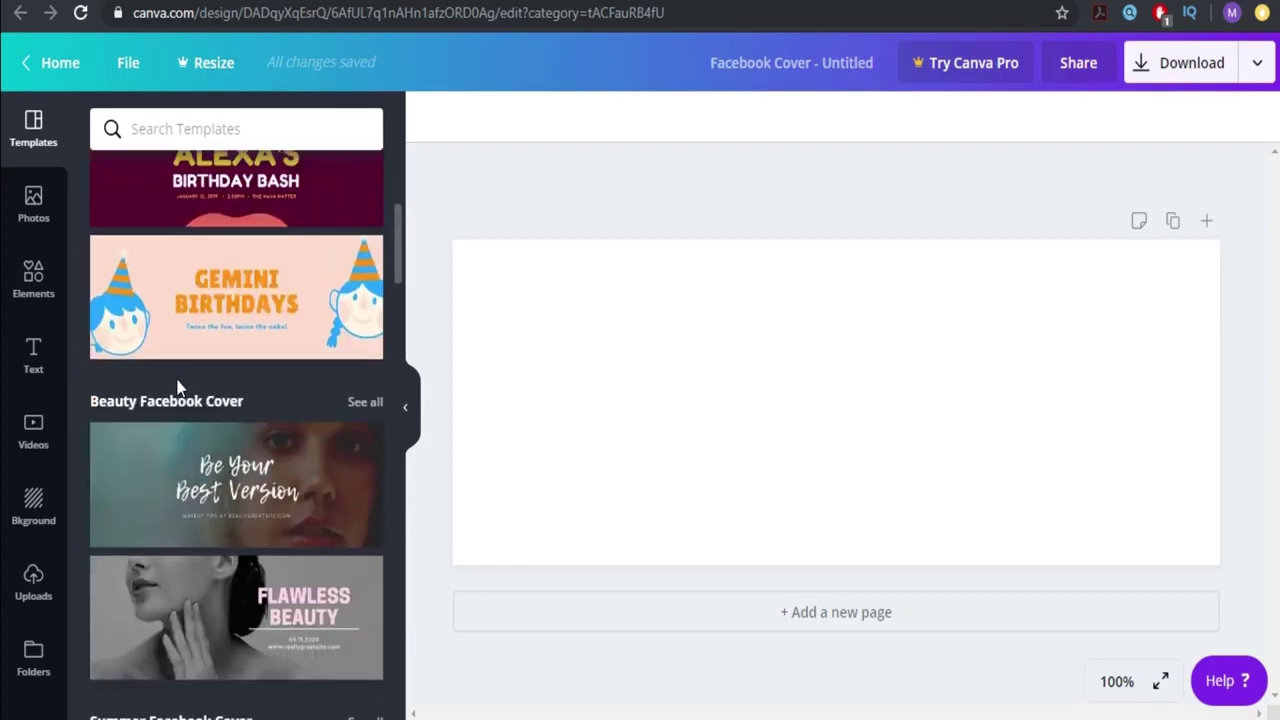
scroll(158, 403, "down", 1)
scroll(158, 403, "down", 2)
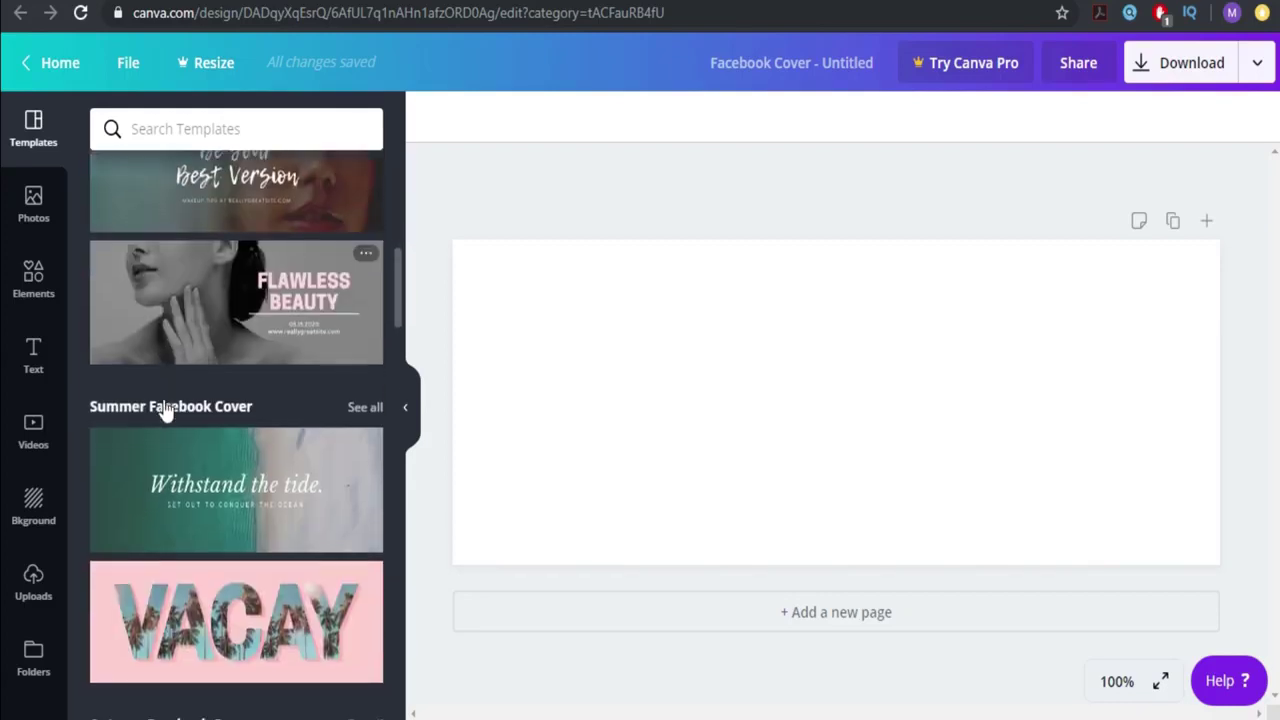
scroll(166, 409, "up", 1)
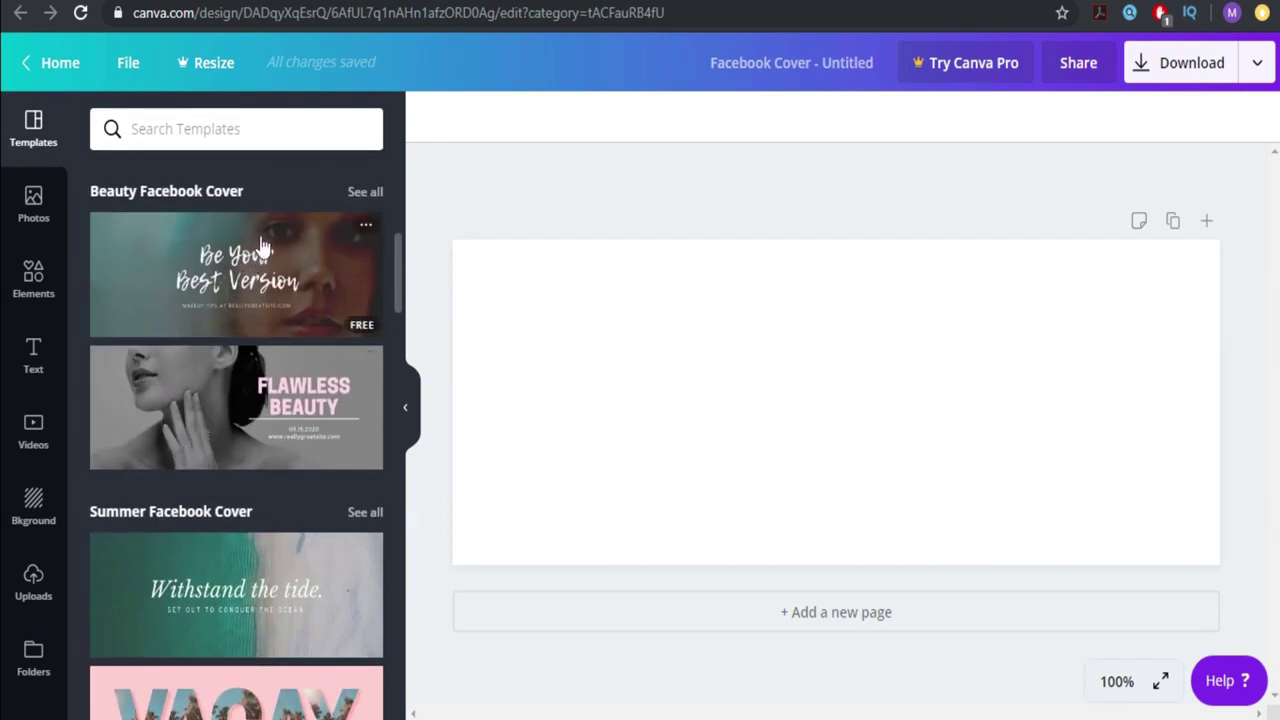
left_click(352, 203)
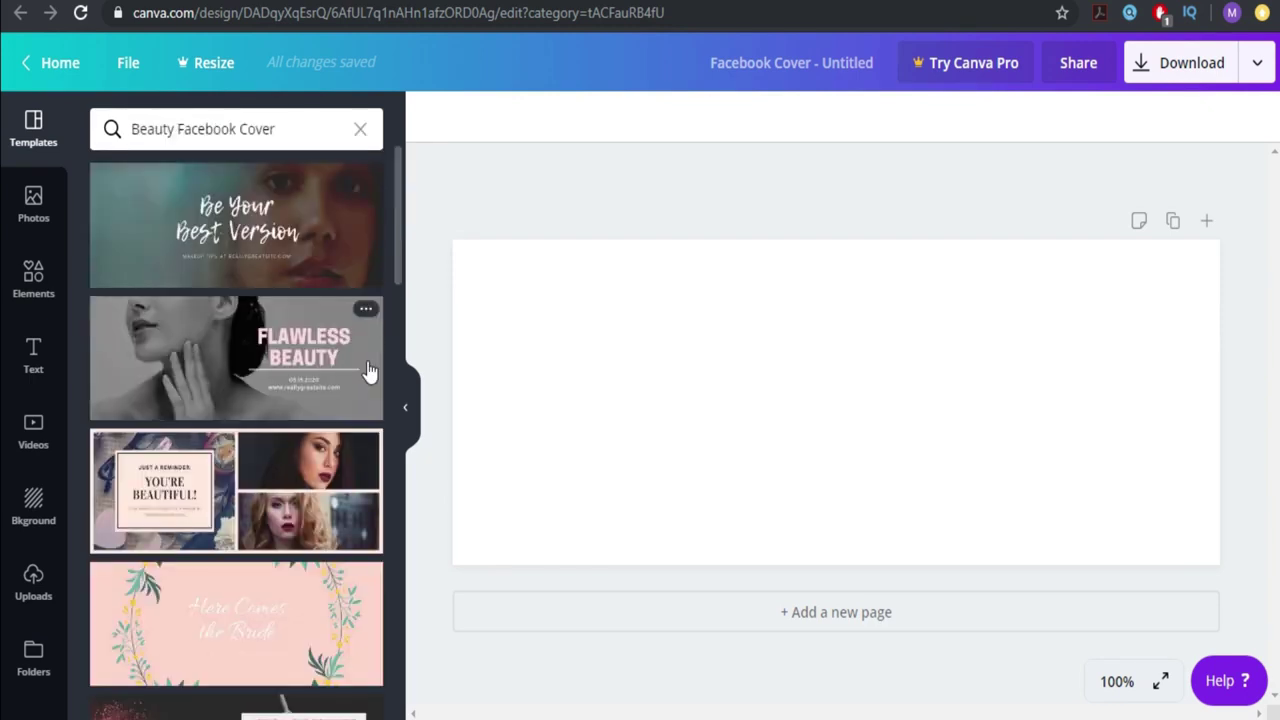
Apply the "big sale!" makeup products template from the Beauty Facebook Cover category to the page
scroll(250, 380, "down", 3)
scroll(246, 520, "down", 2)
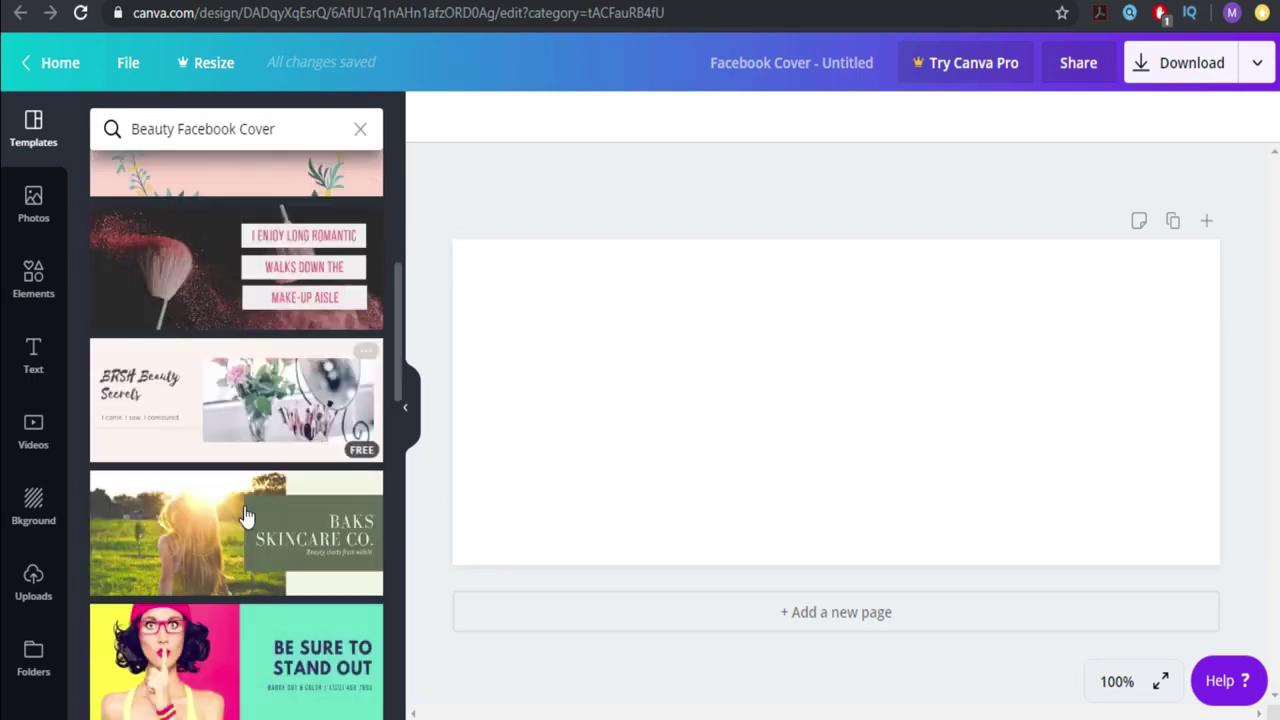
scroll(233, 513, "down", 3)
scroll(245, 437, "down", 3)
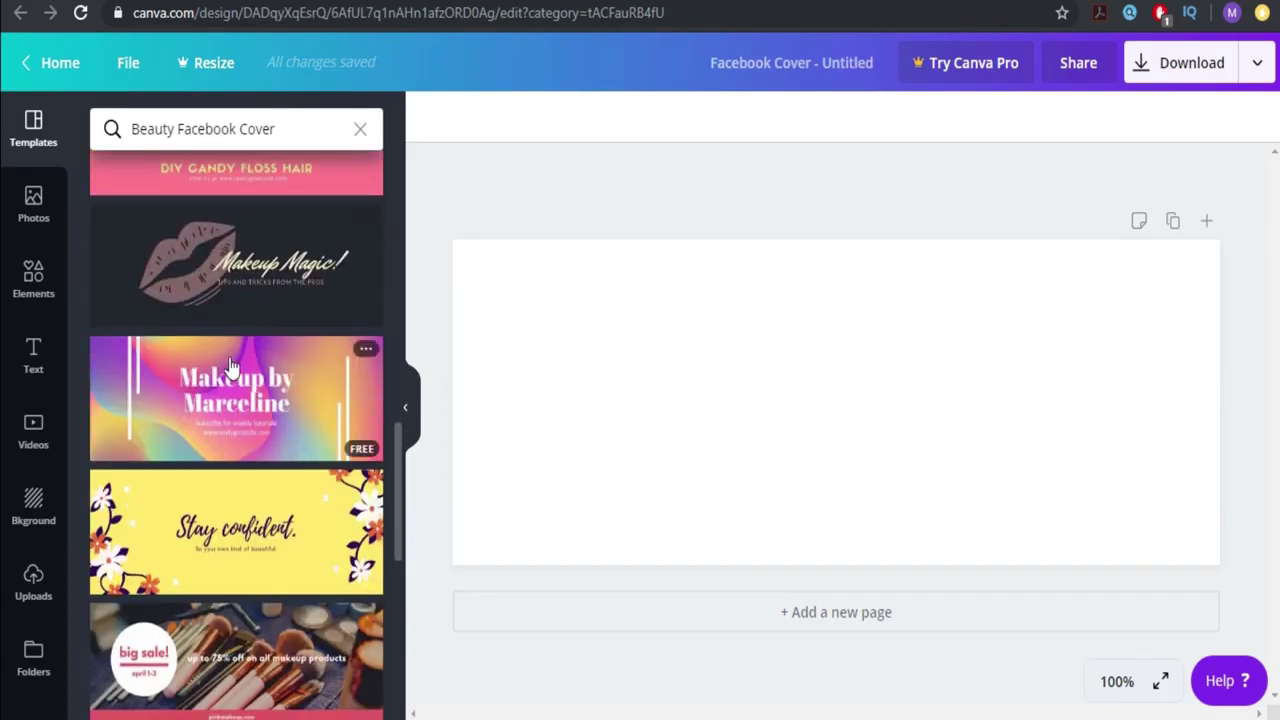
scroll(236, 443, "down", 7)
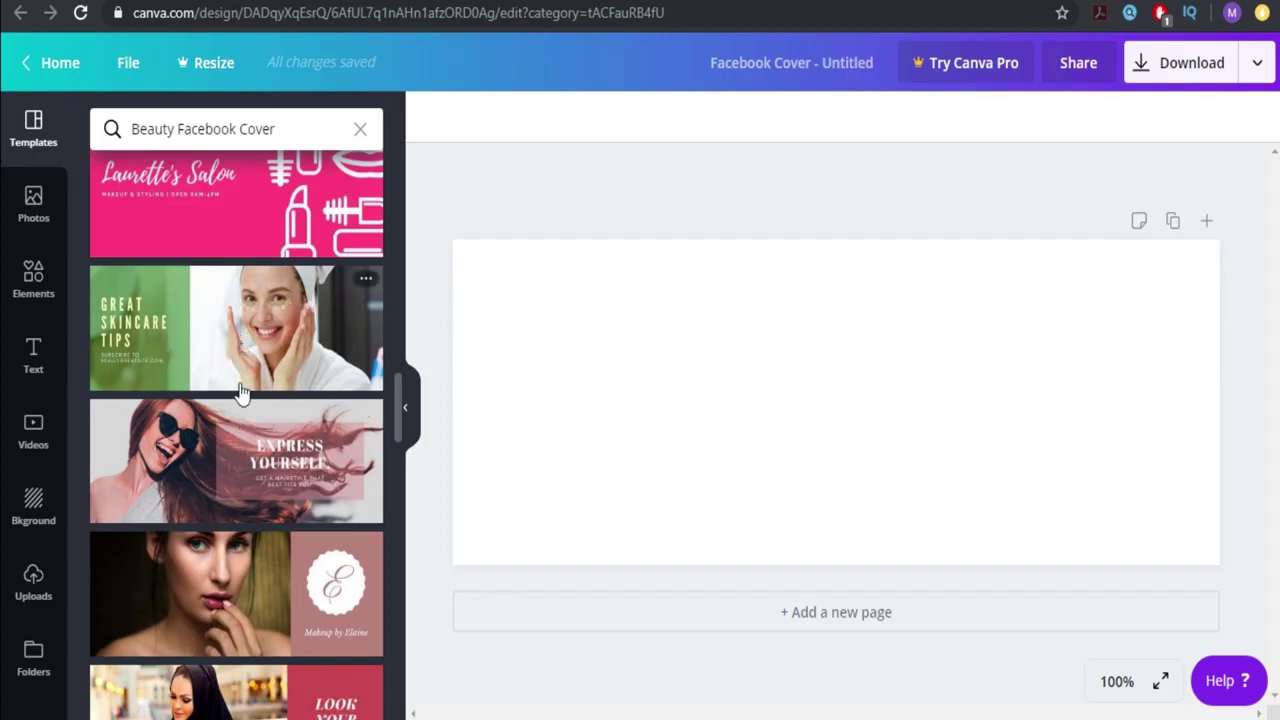
scroll(240, 414, "up", 2)
scroll(243, 409, "up", 1)
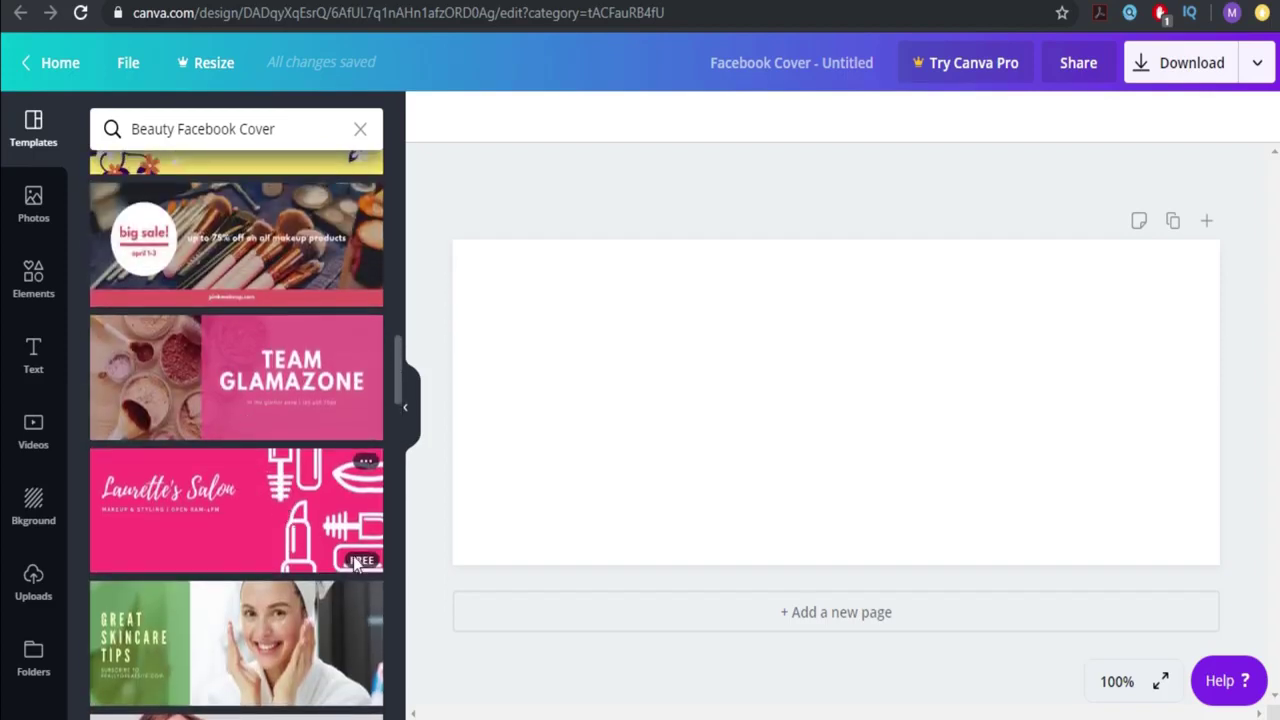
scroll(330, 540, "up", 1)
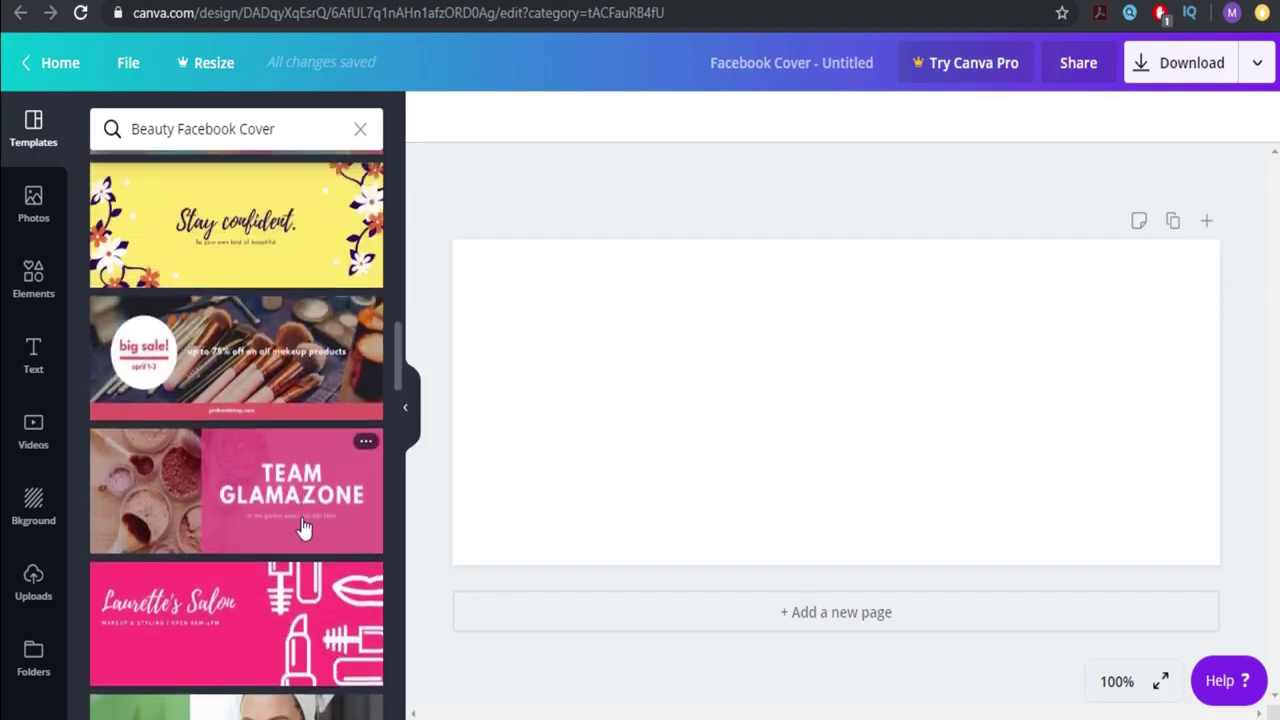
scroll(300, 515, "up", 1)
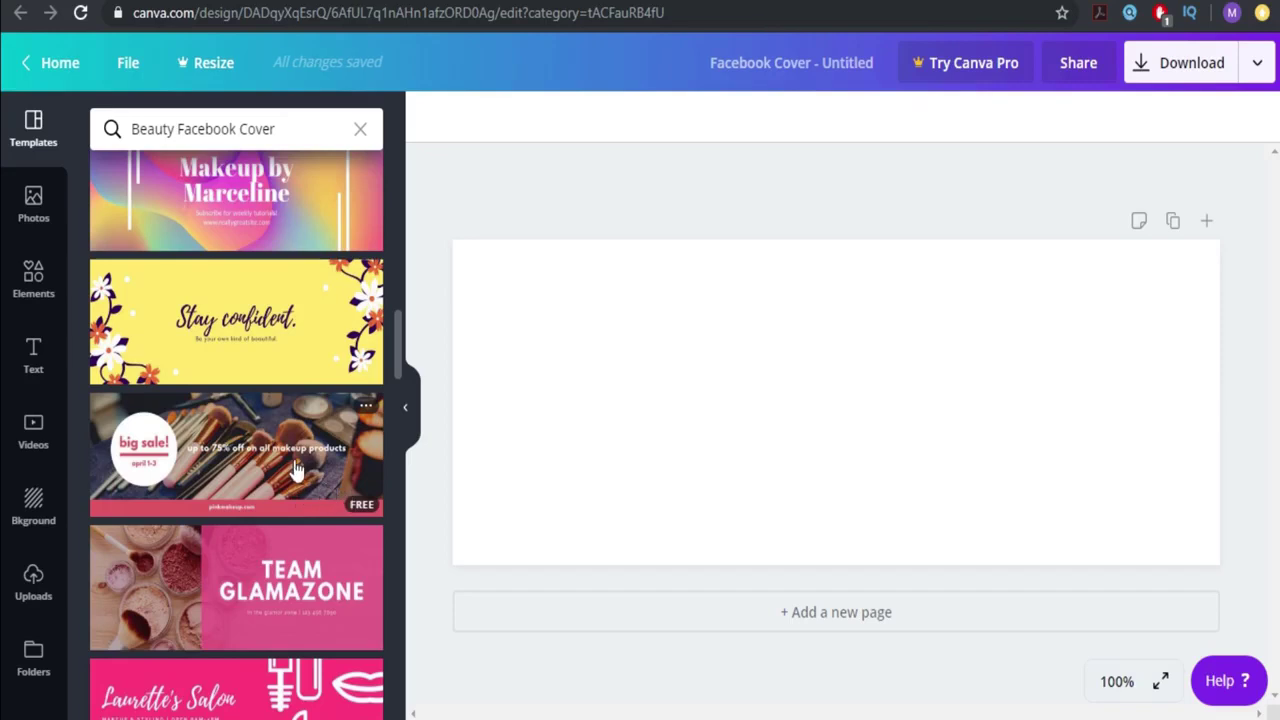
left_click(296, 470)
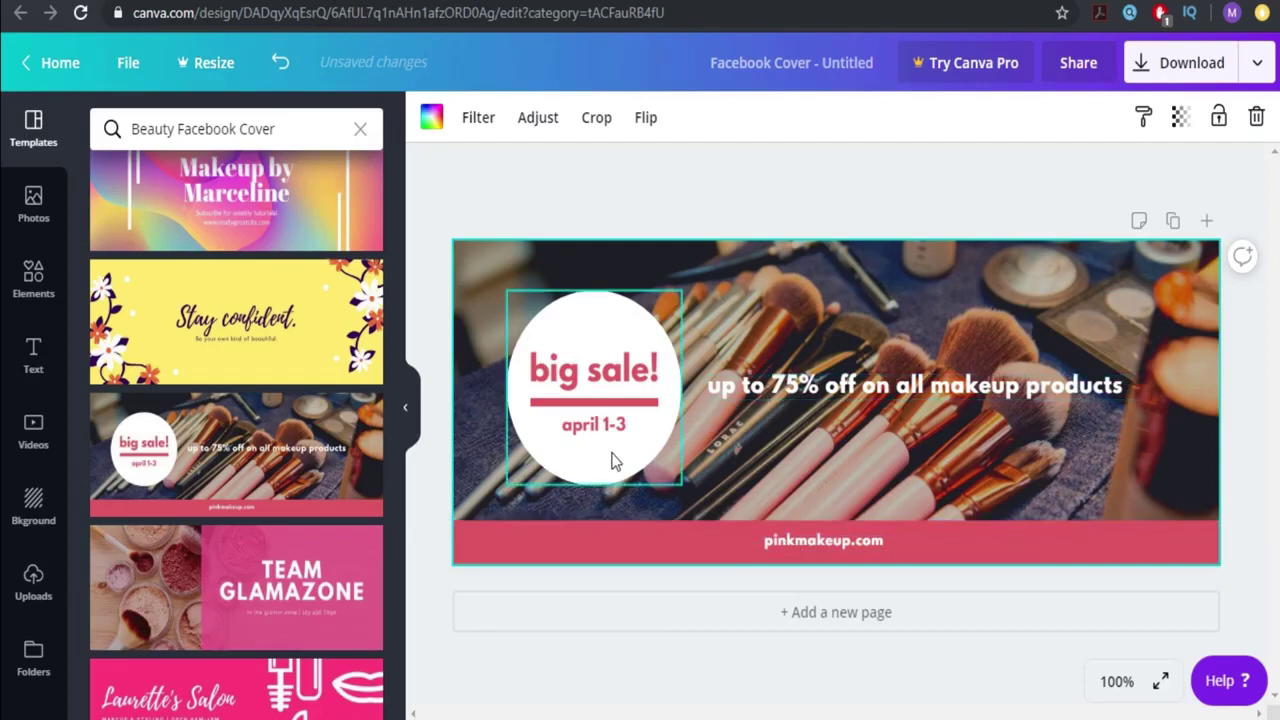
Replace the page with the colourful gradient "Makeup by" template and change its title to "The Beauty Shop Online"
scroll(229, 597, "up", 3)
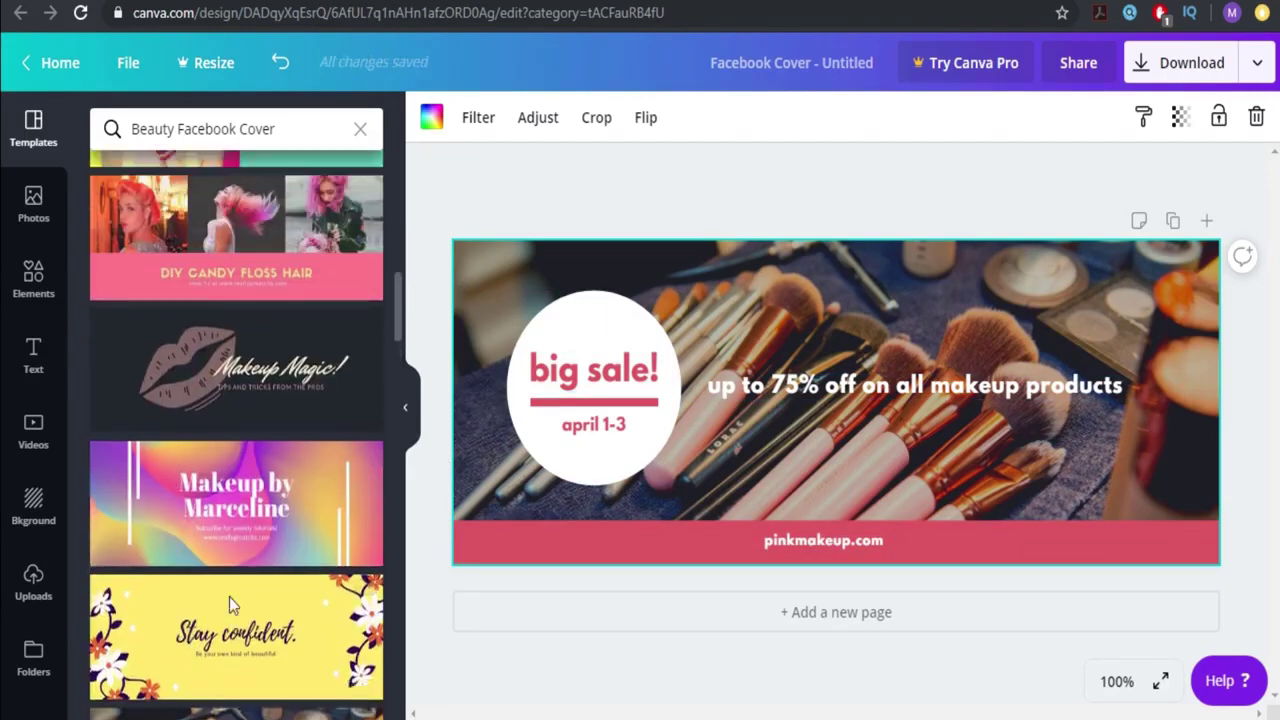
left_click(250, 528)
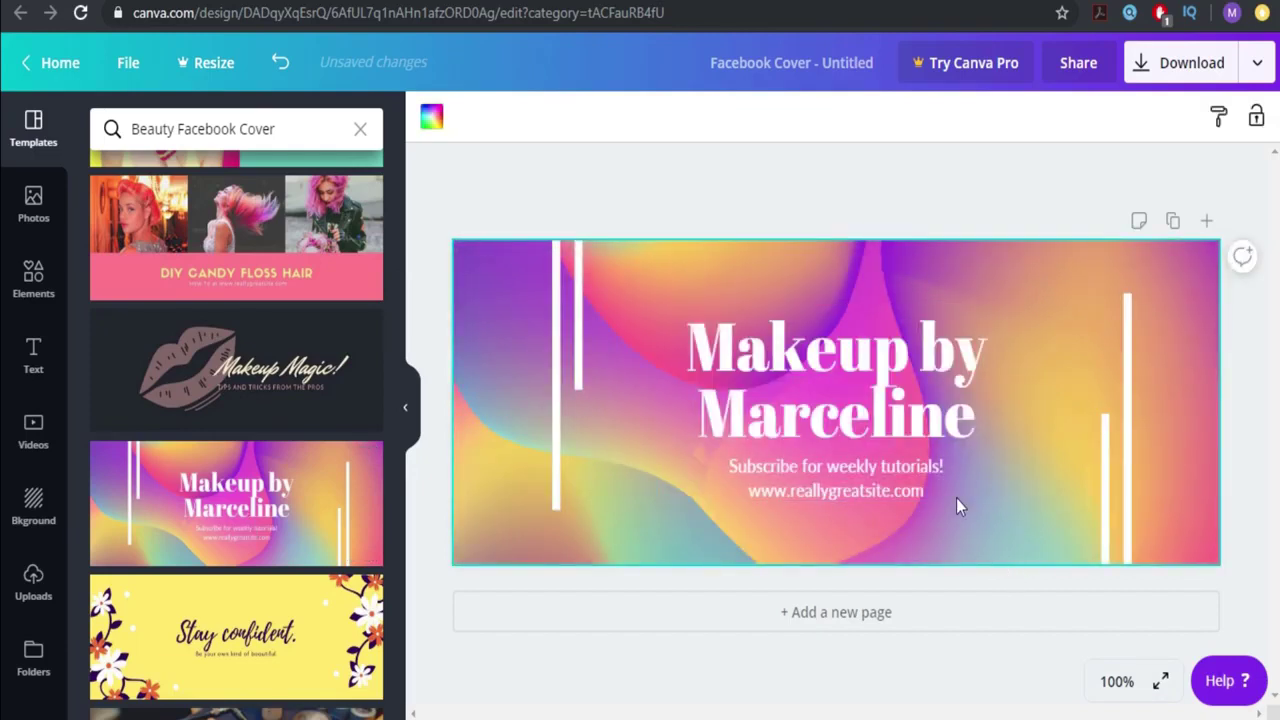
left_click(895, 430)
left_click(901, 427)
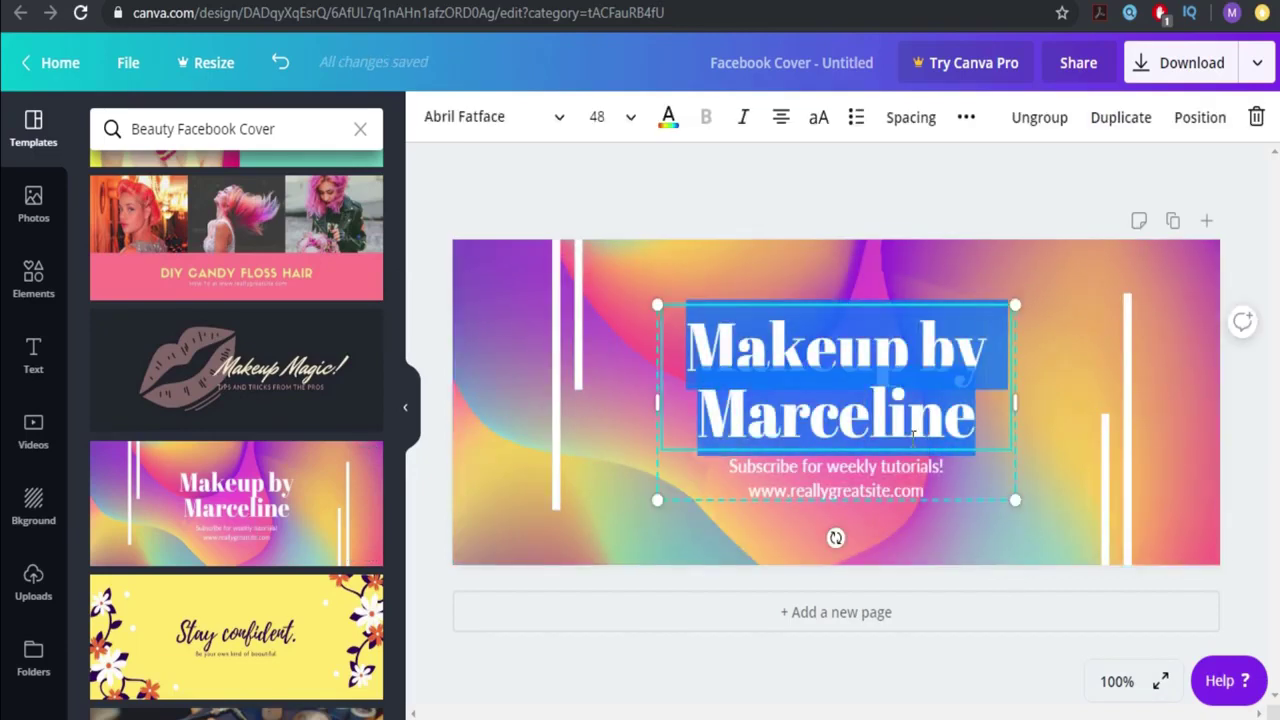
type("The")
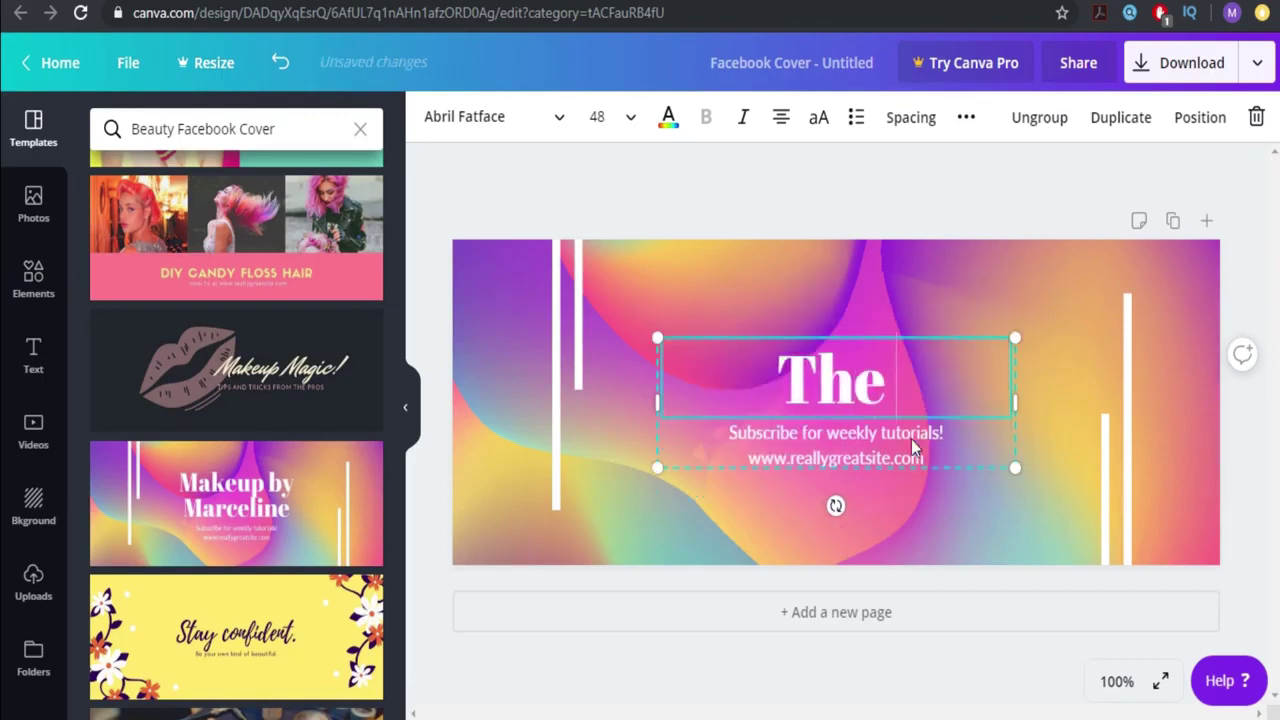
type(" BeU")
key("BackSpace")
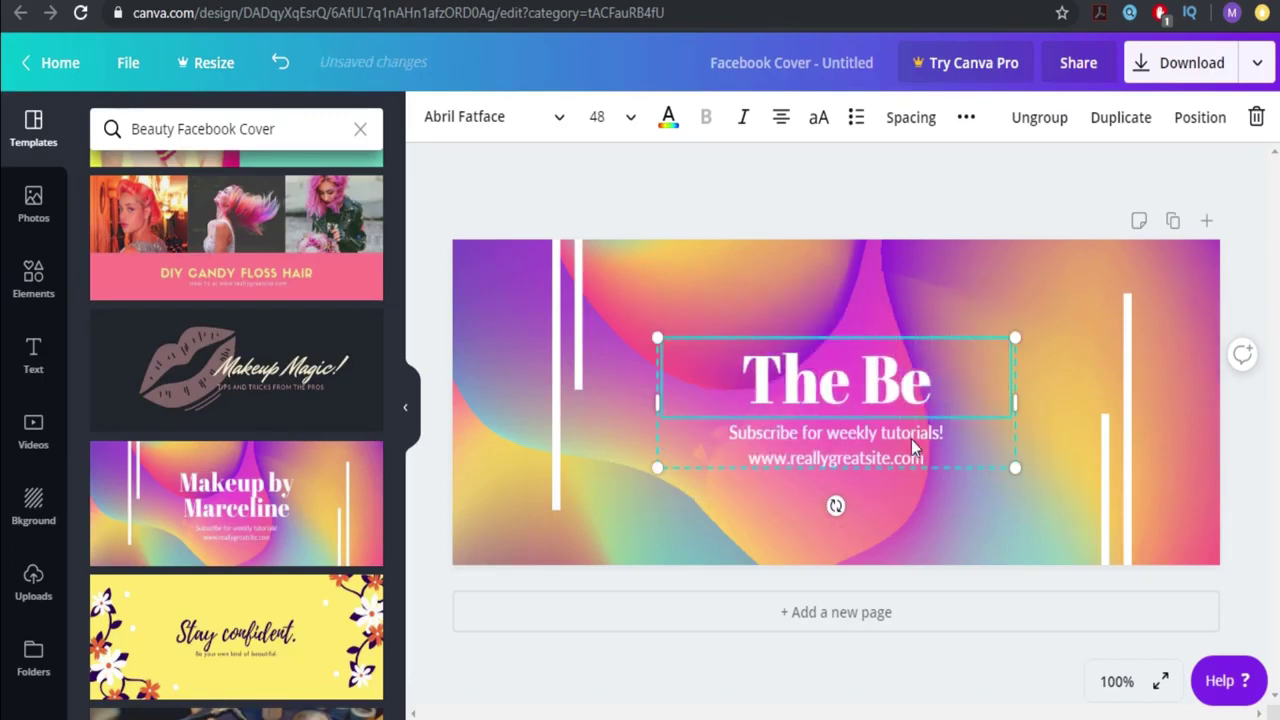
type("auty S")
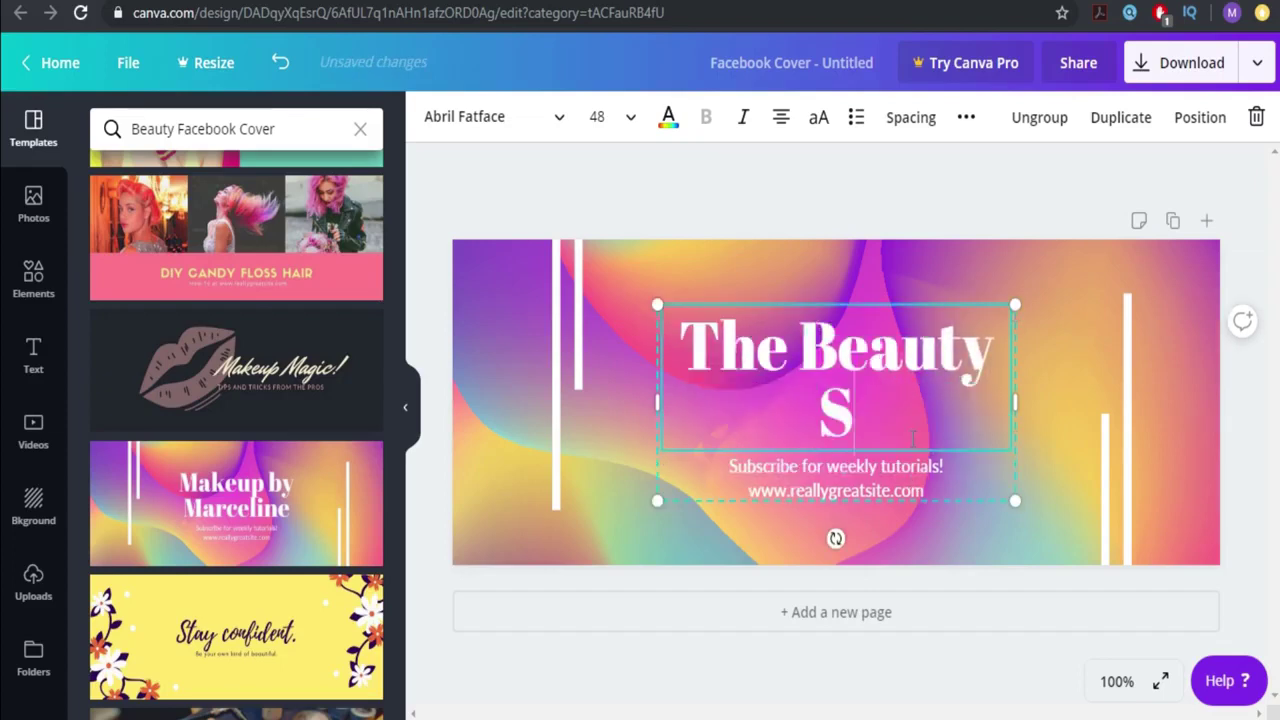
type("hop Online")
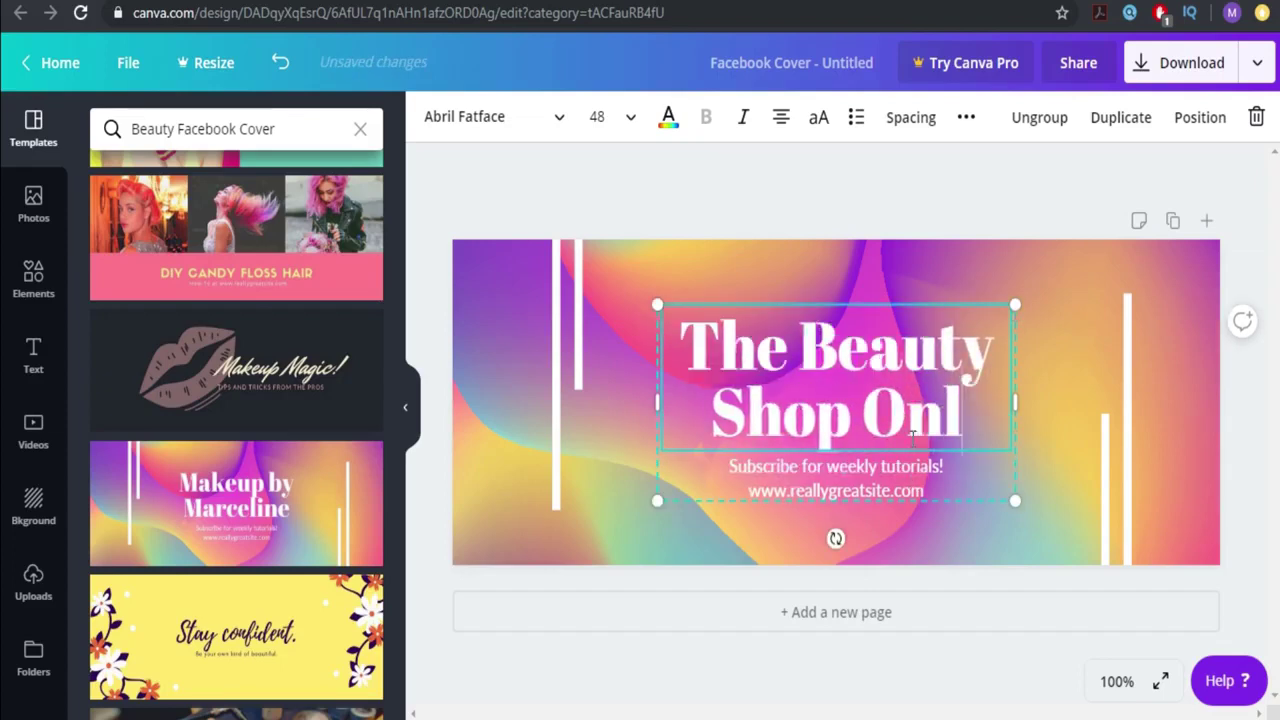
Change the line under the title to read "Subscribe for weekly offers and value!"
left_click(840, 466)
left_click(885, 469)
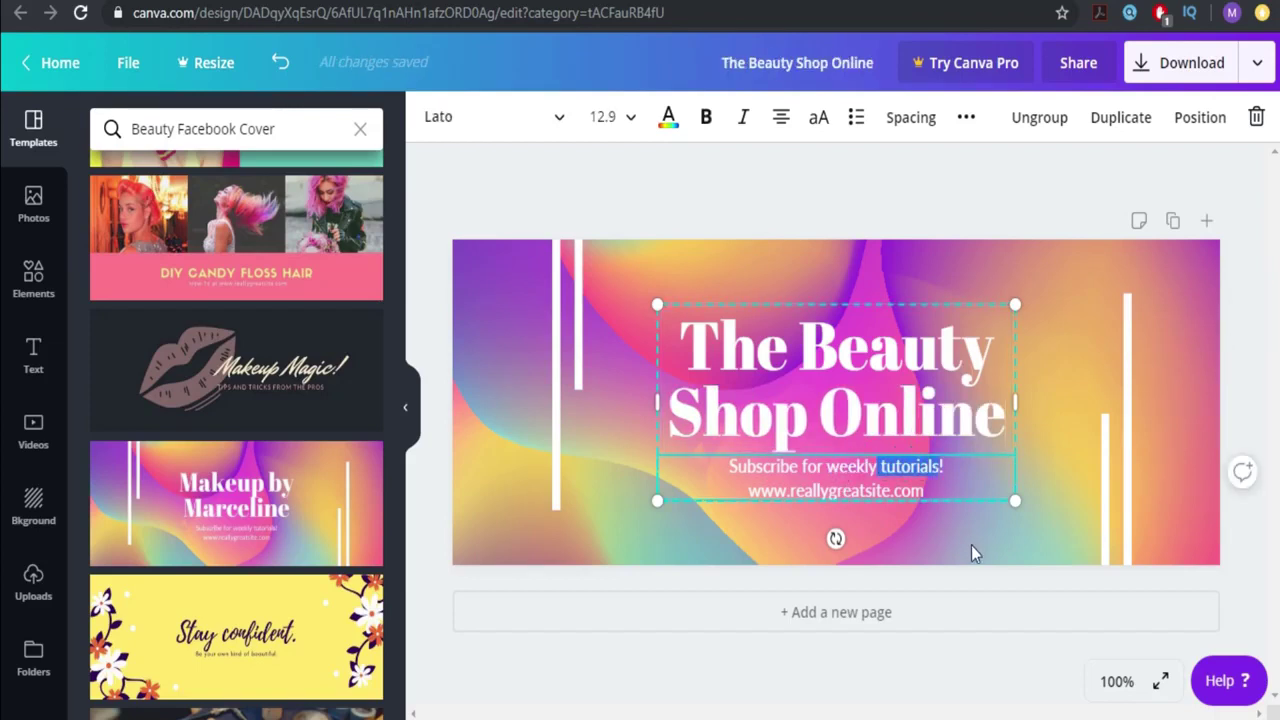
key("BackSpace")
type("offe")
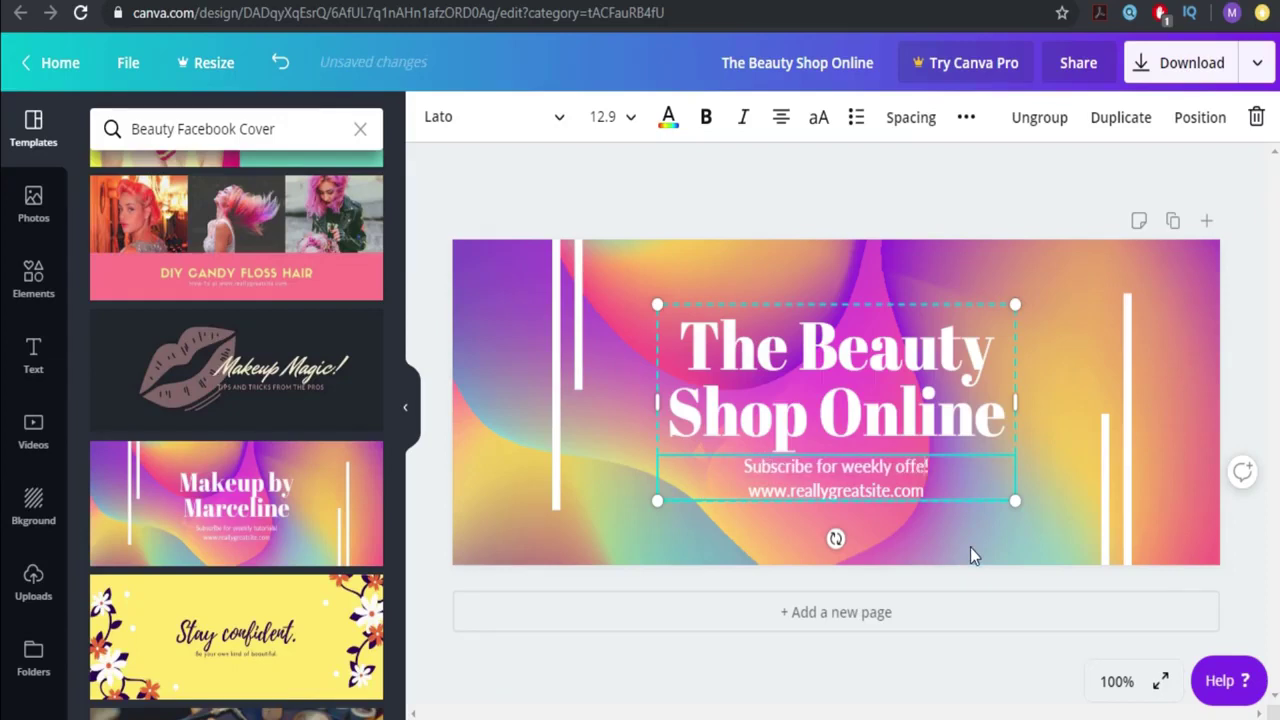
type("rs and valu")
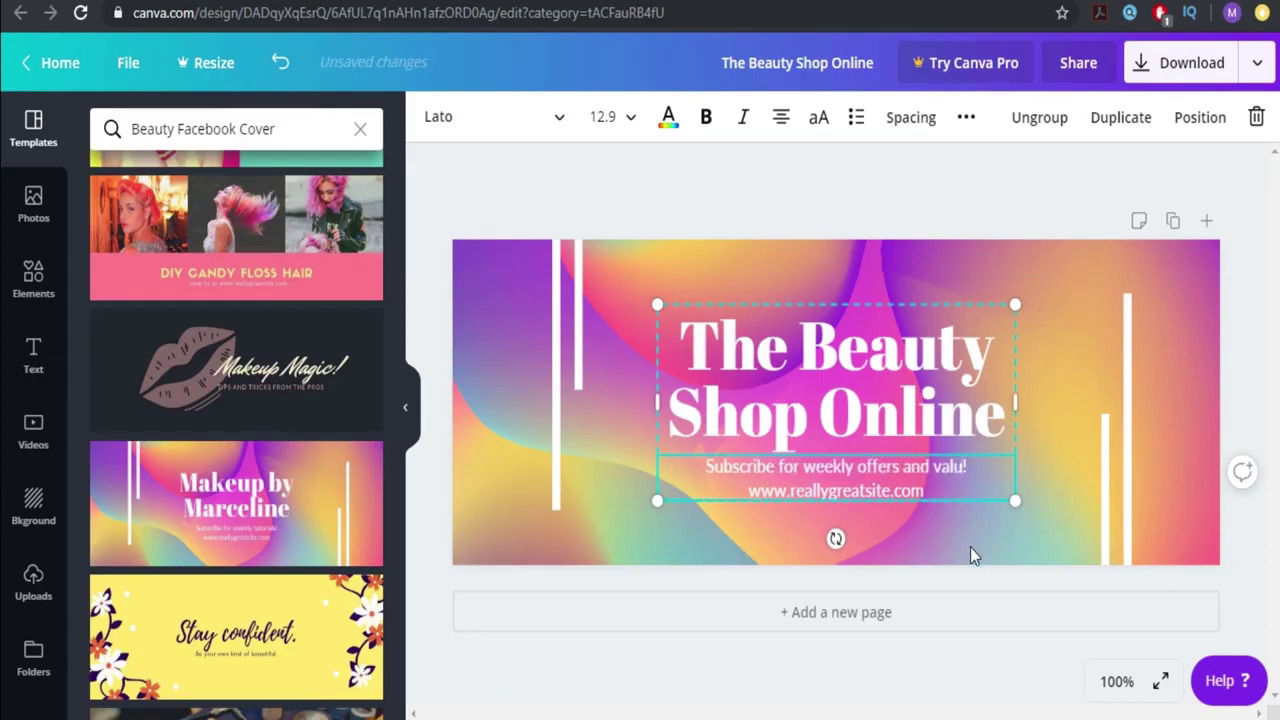
type("e")
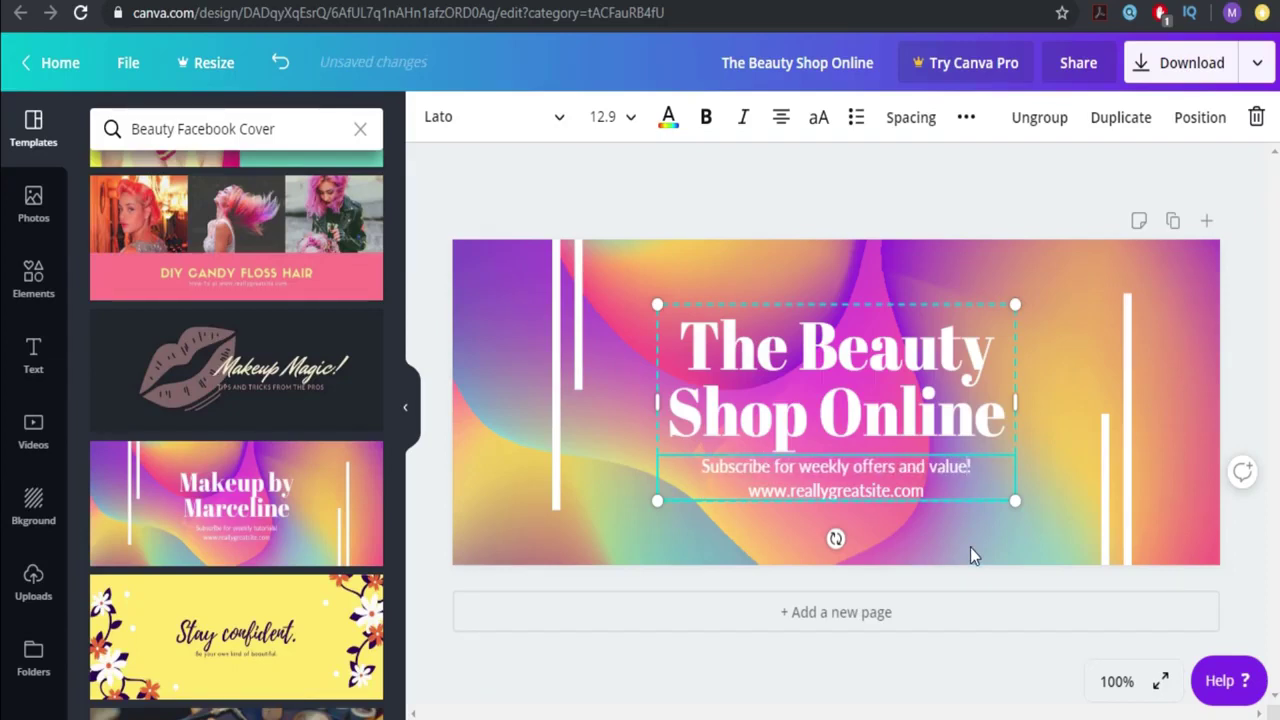
double_click(851, 490)
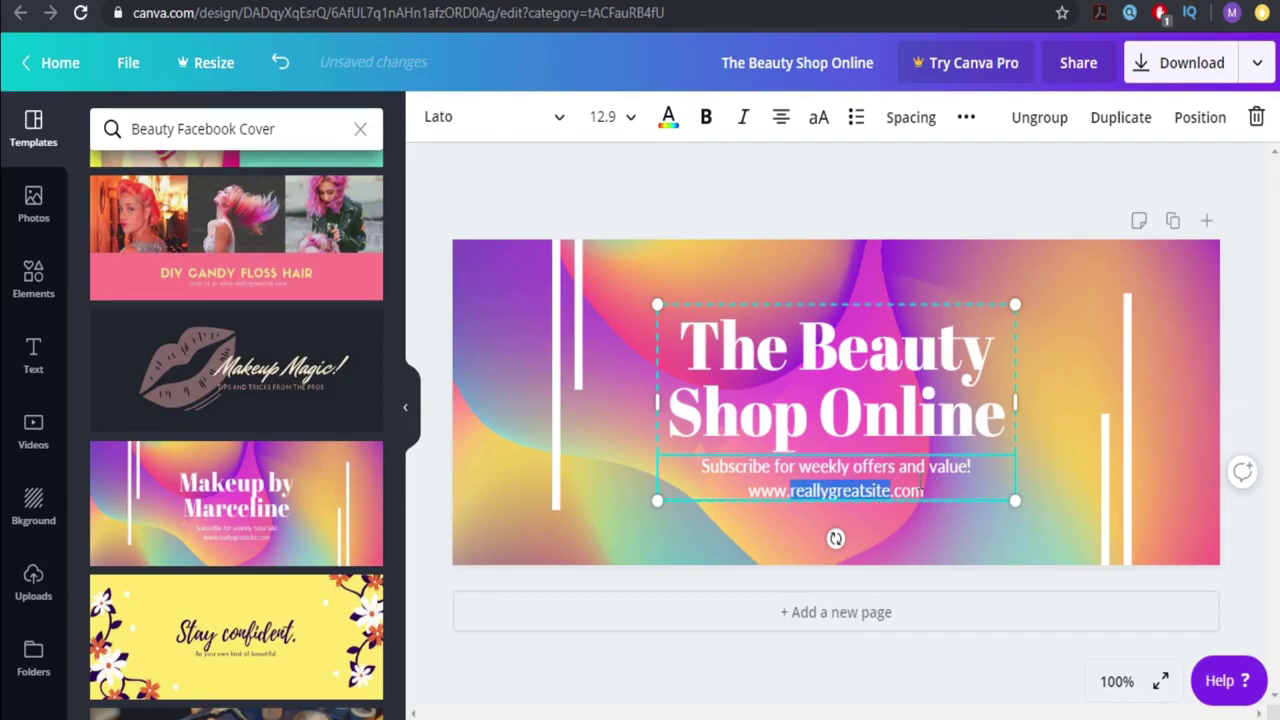
type("thebeautysho")
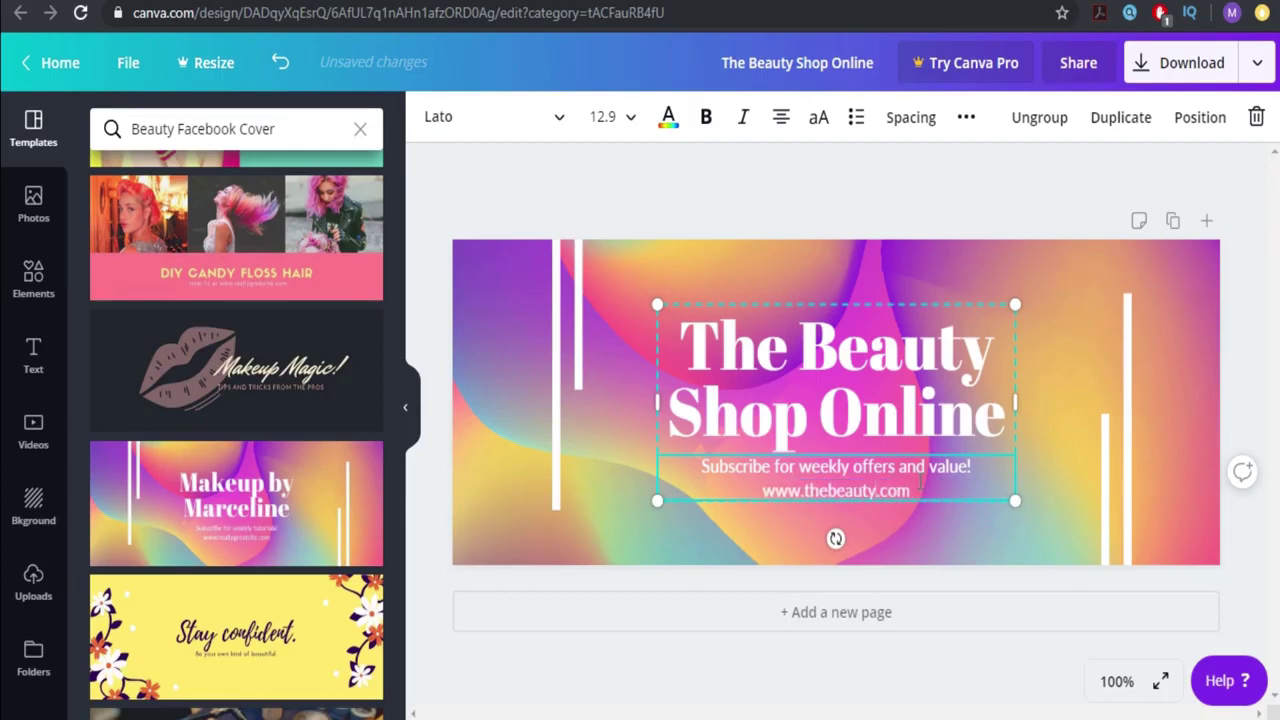
type("p")
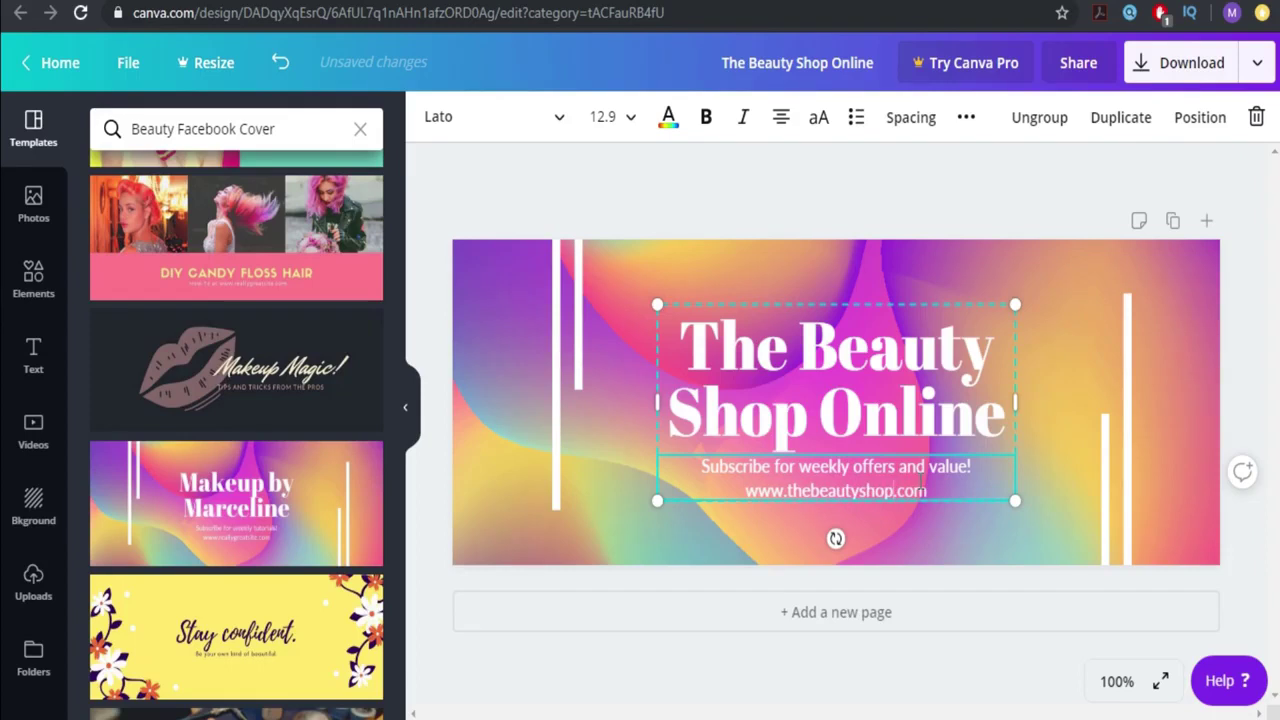
type("gold")
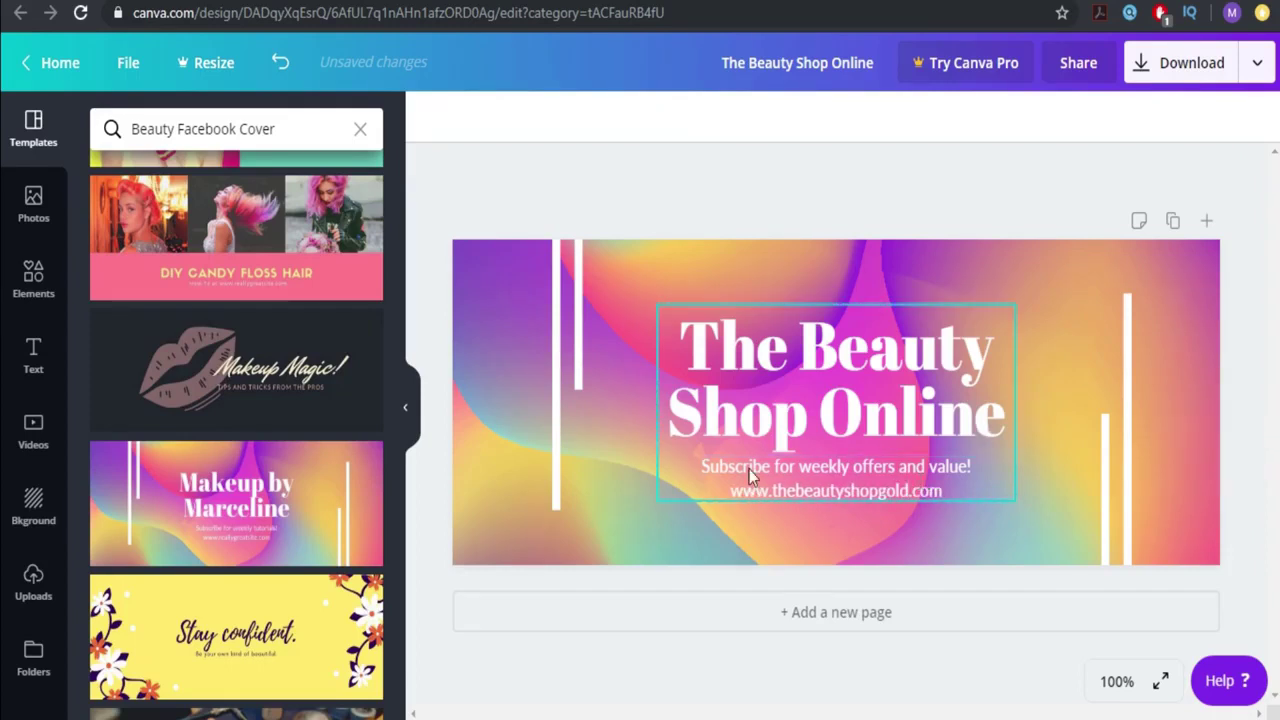
left_click(577, 337)
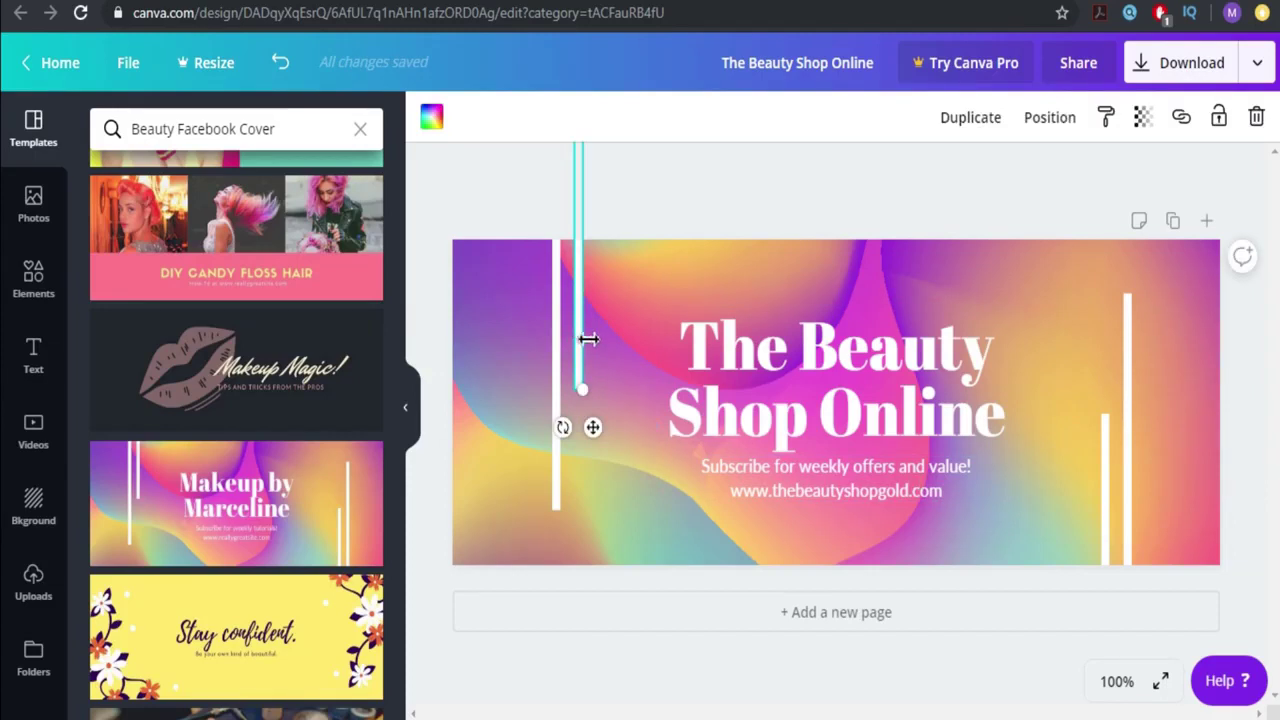
key("Delete")
key("ctrl+z")
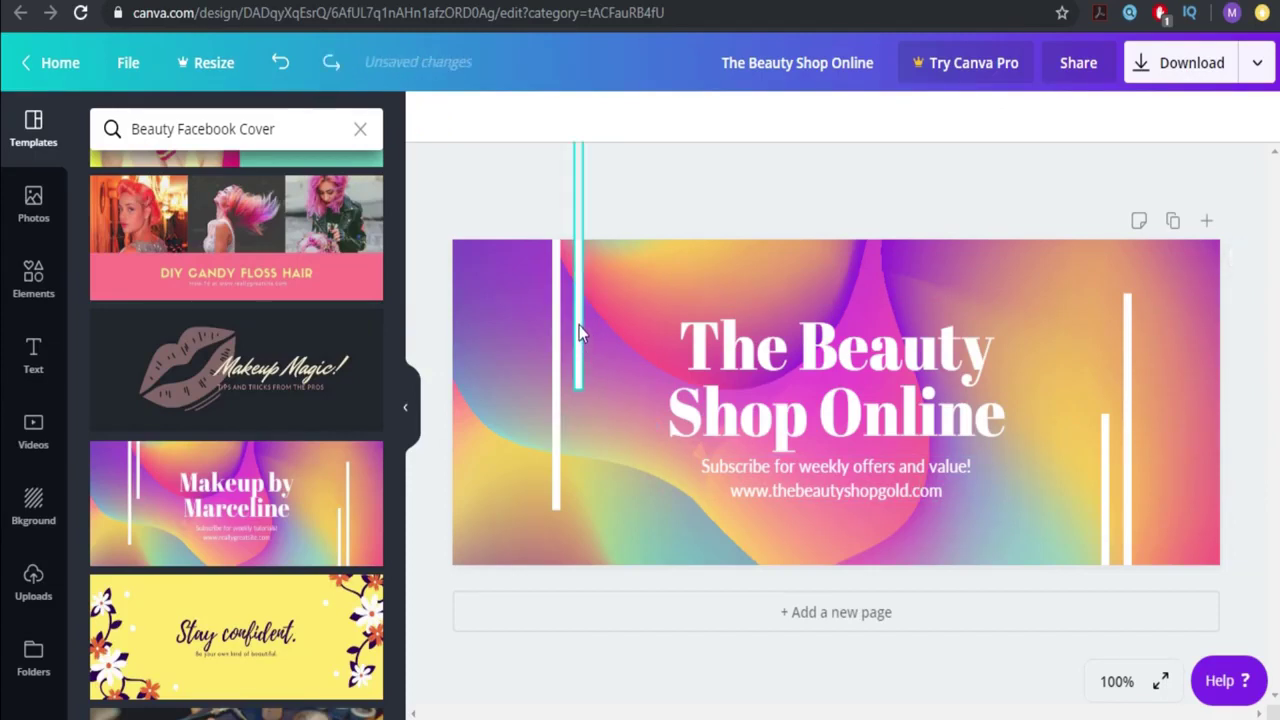
Move the inner white line left of the title downward and the inner white line right of it upward
left_click_drag(579, 325, 584, 484)
left_click_drag(1108, 430, 1106, 263)
key("Escape")
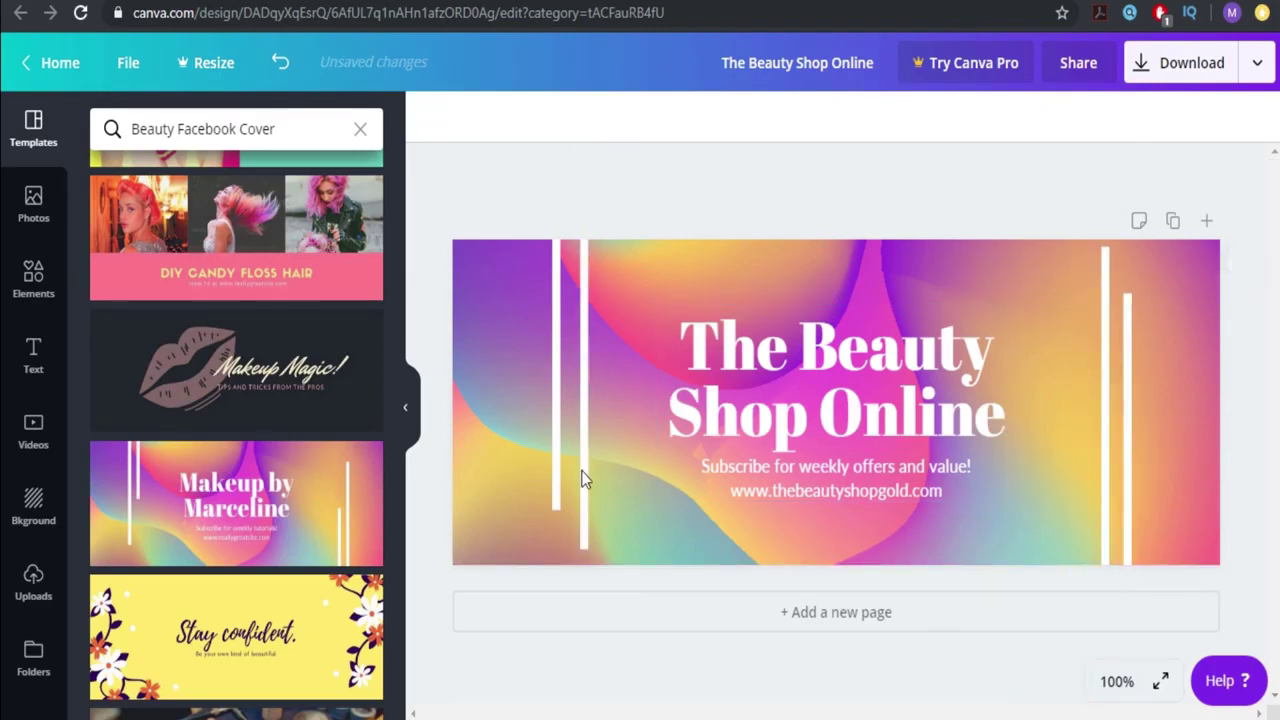
Search the elements library for "beauty" and look through the graphics offered
left_click(33, 280)
left_click(237, 129)
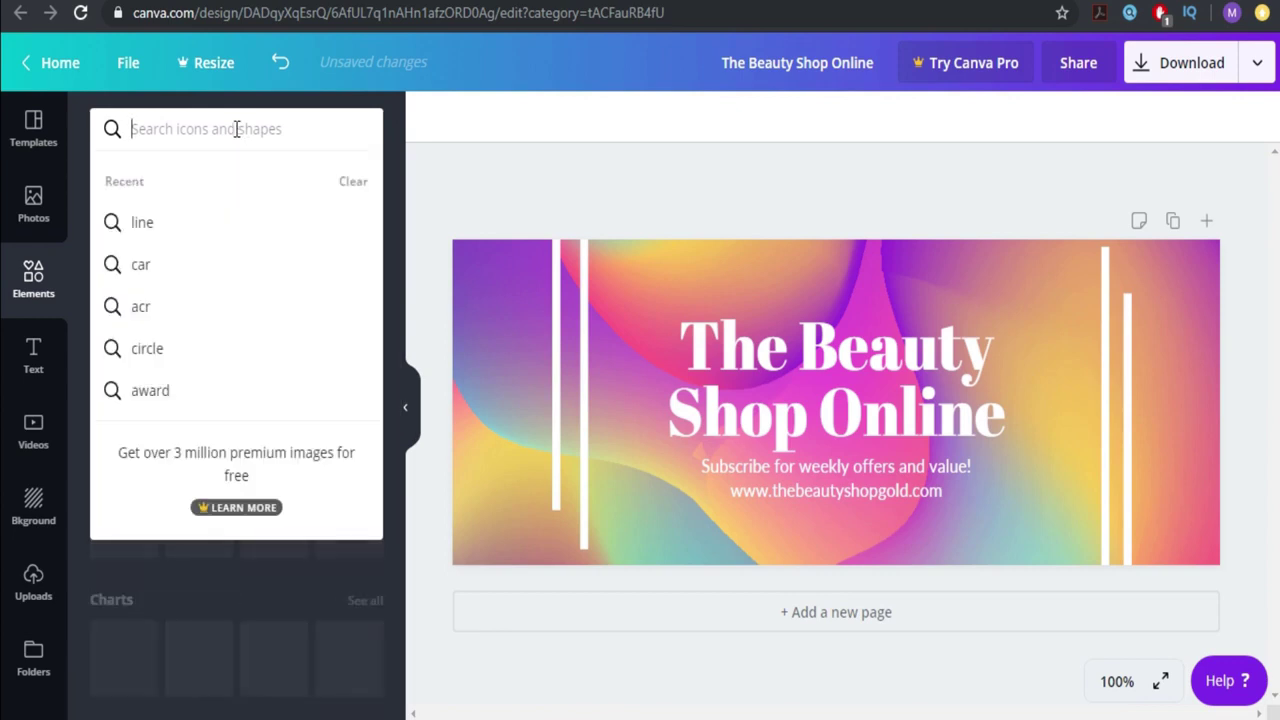
type("beauty")
key("Return")
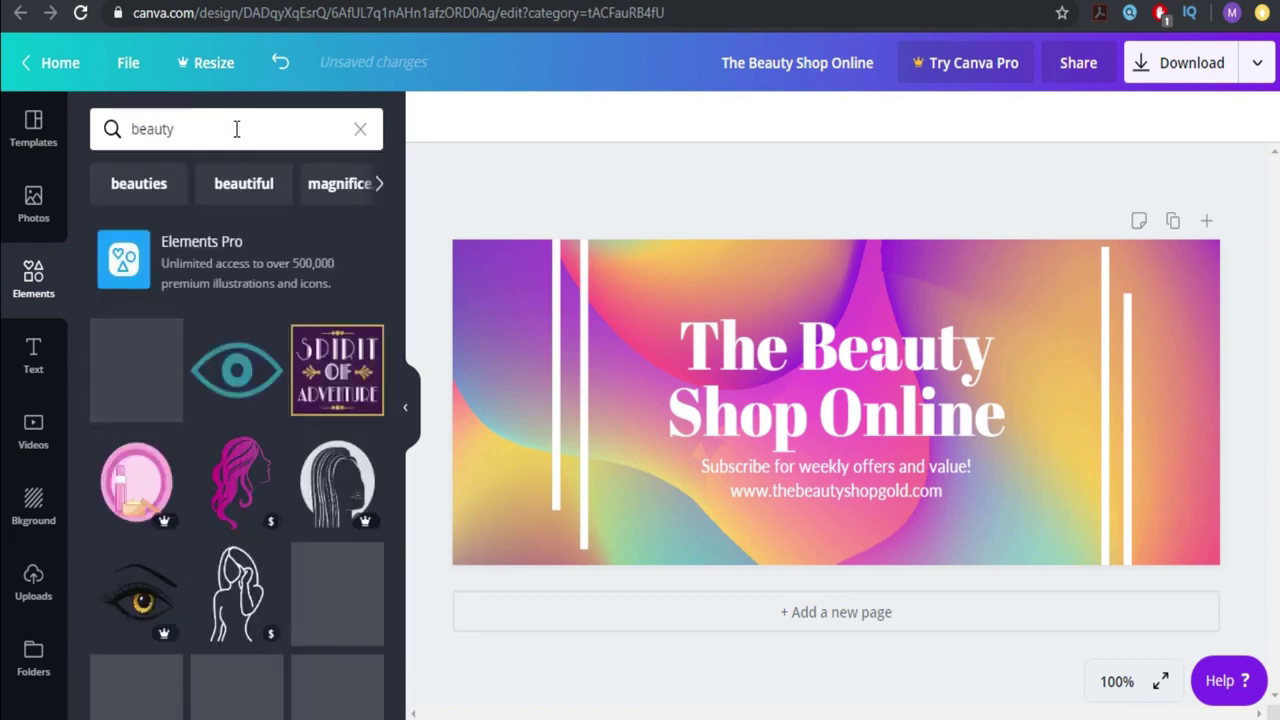
scroll(250, 300, "down", 3)
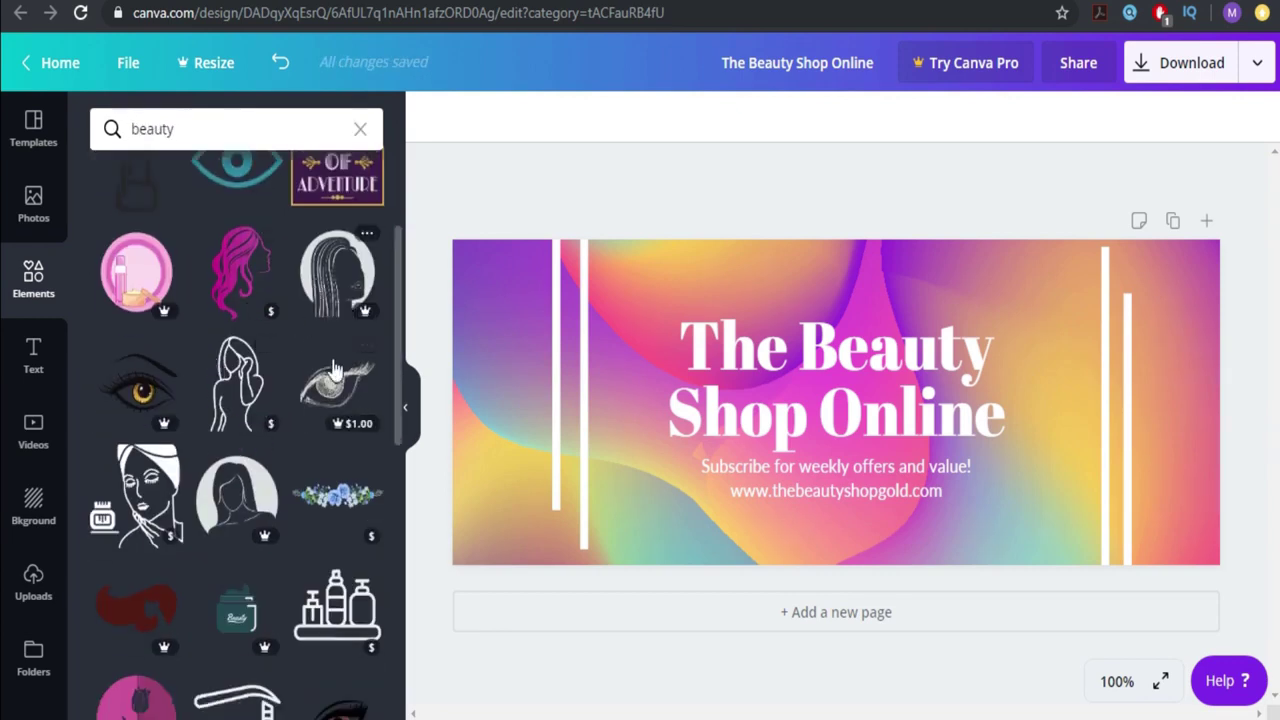
scroll(312, 418, "up", 3)
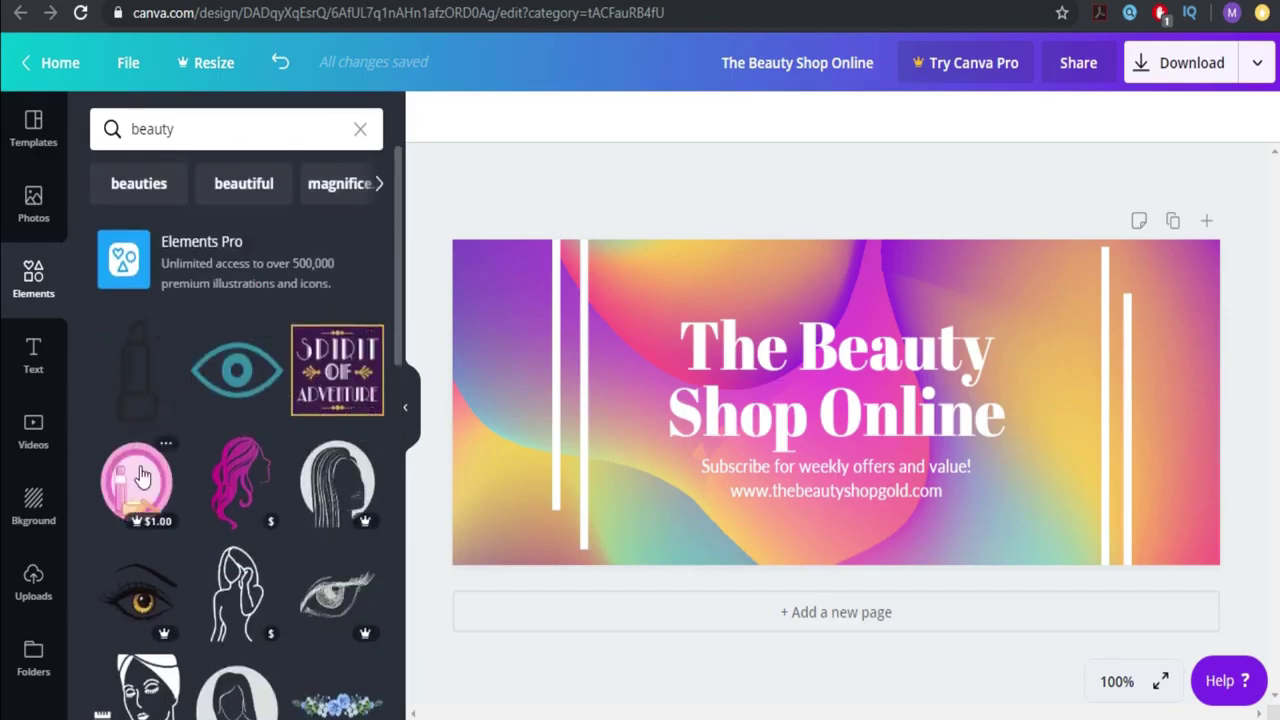
Search the elements for "make up" and browse the graphics for one that suits the cover
left_click(206, 131)
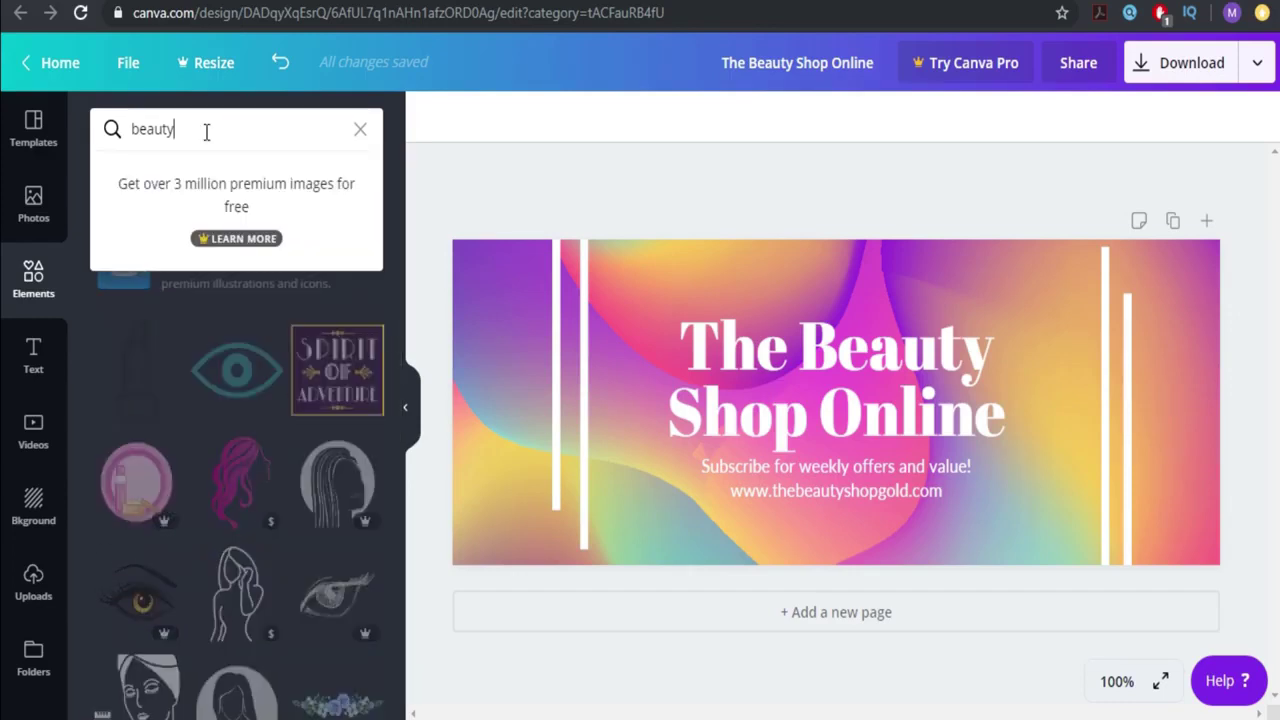
key("ctrl+a")
type("make u")
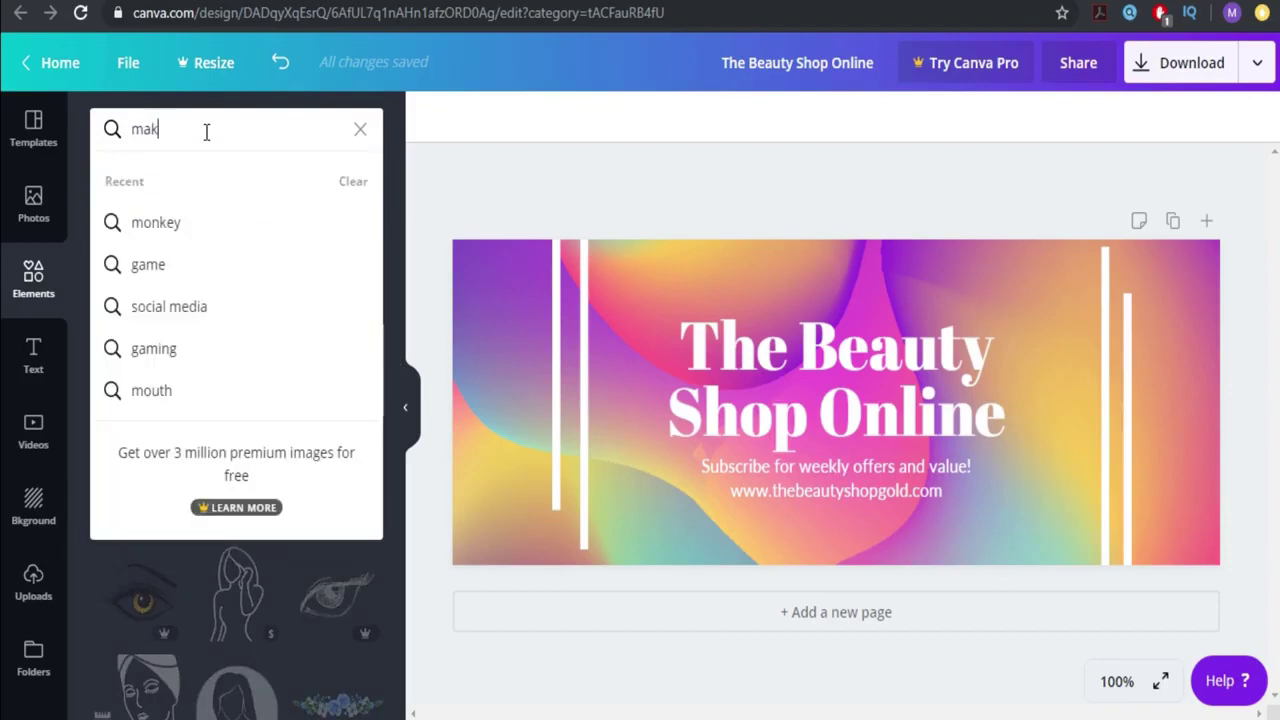
key("Return")
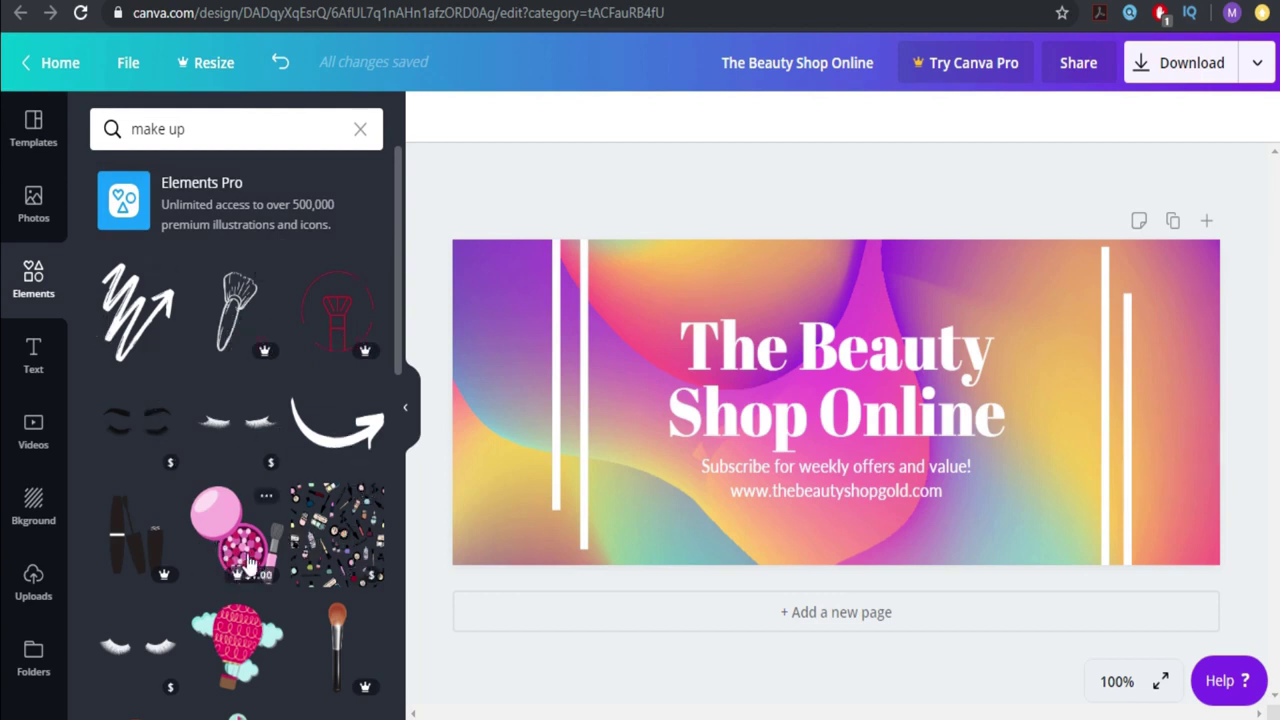
scroll(218, 550, "down", 2)
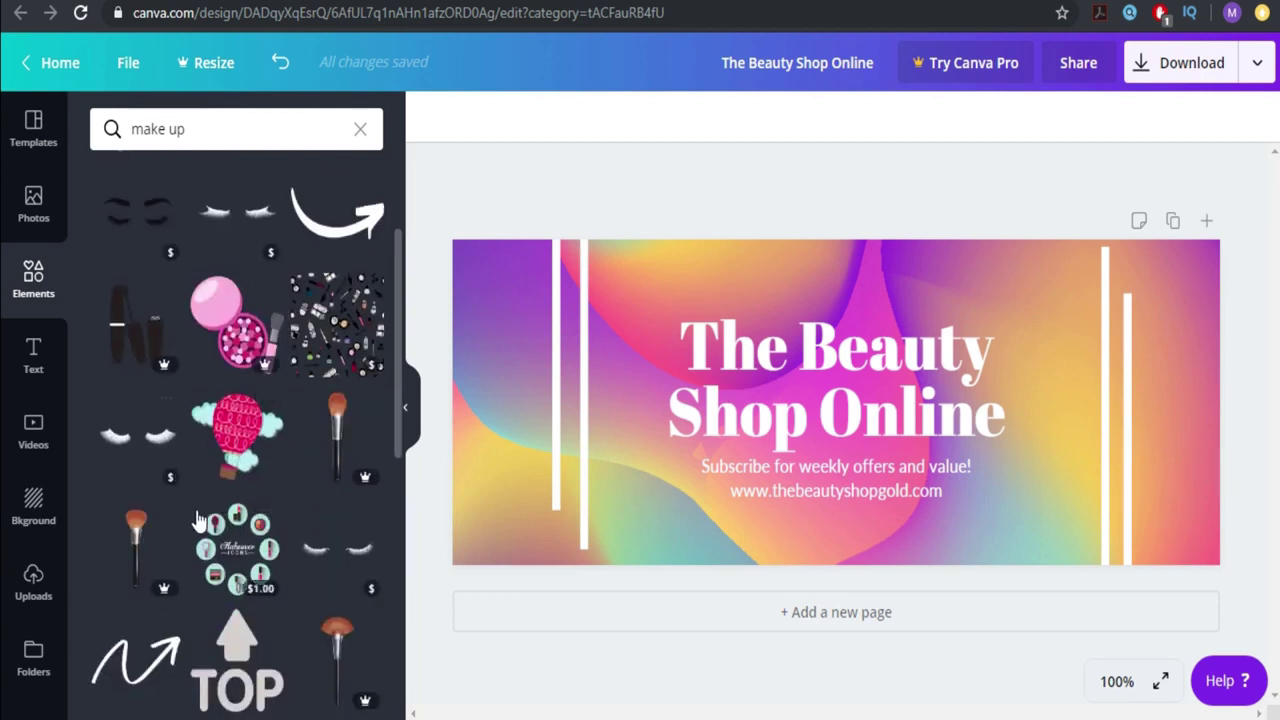
scroll(230, 530, "down", 3)
scroll(230, 530, "up", 5)
Search the elements for "brush" and check the graphics offered
left_click(209, 129)
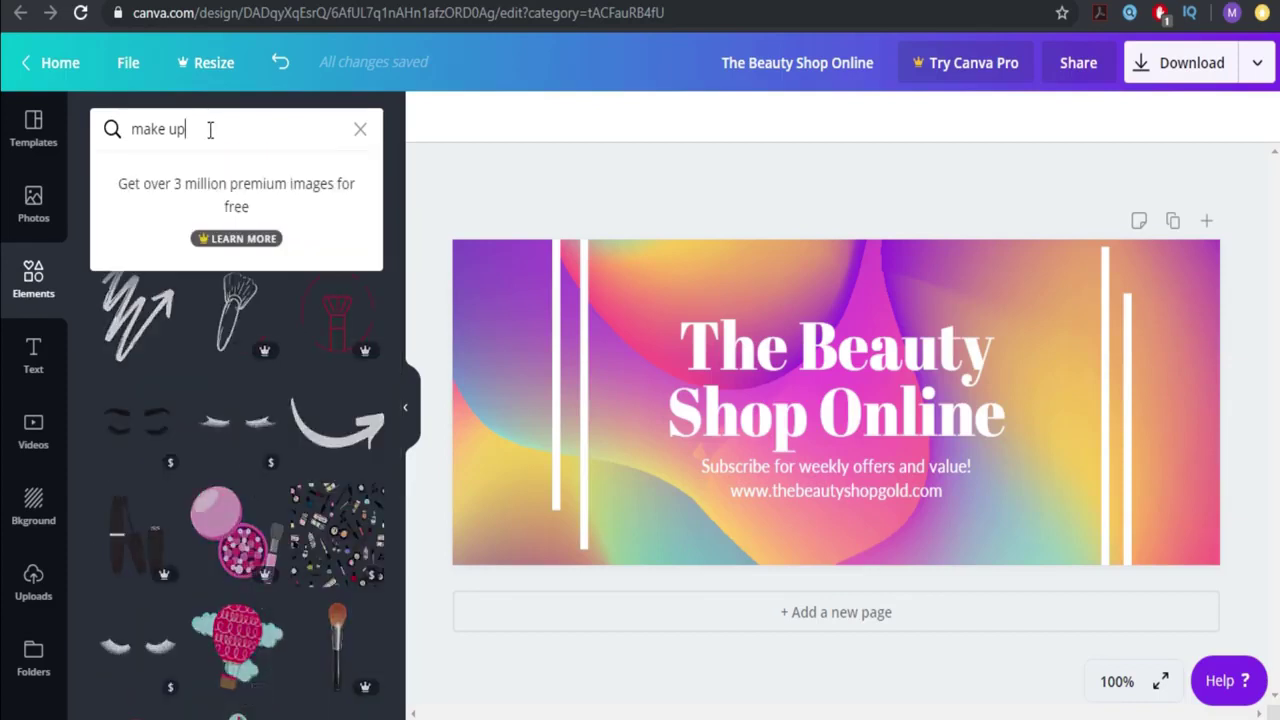
triple_click(211, 130)
type("brush")
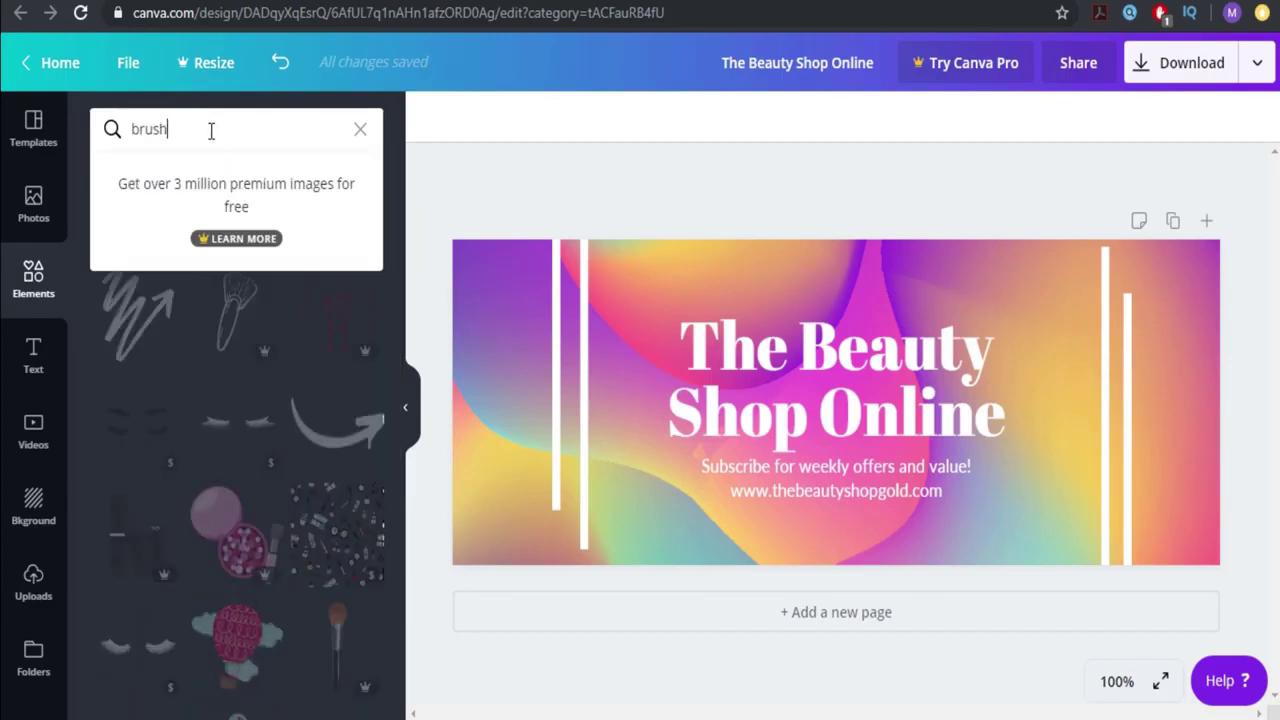
key("Return")
scroll(280, 480, "down", 7)
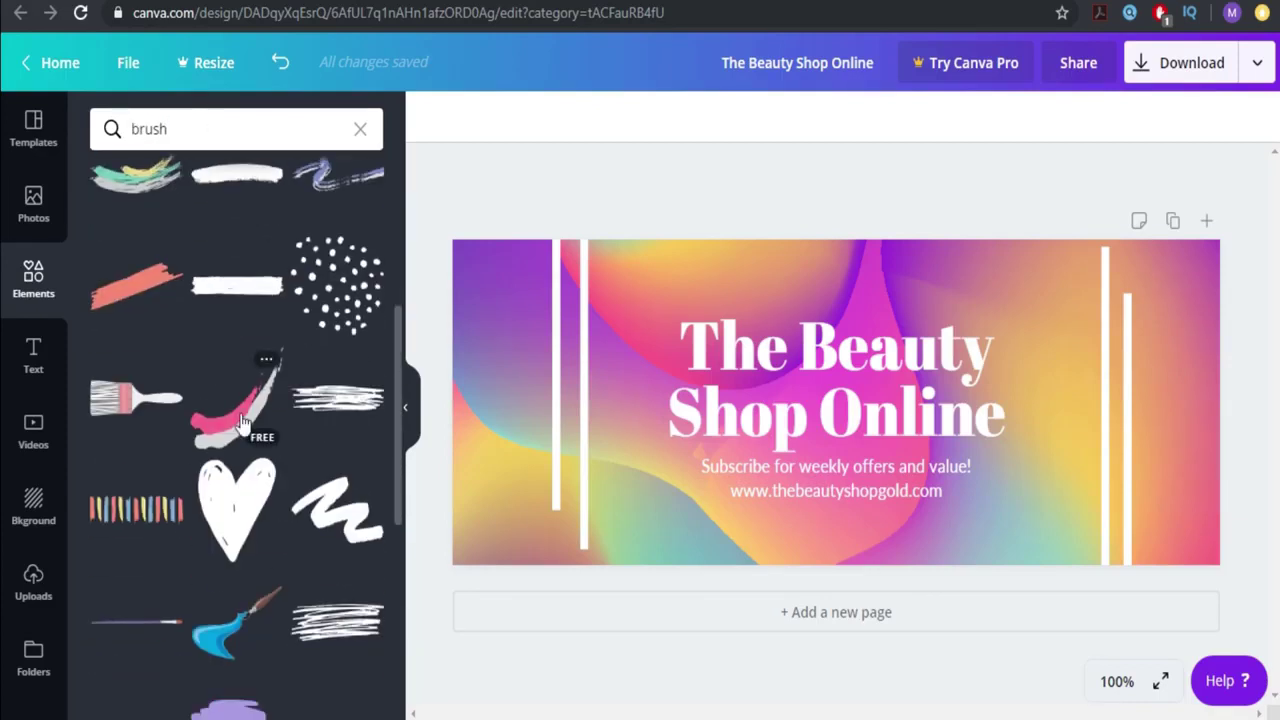
scroll(284, 492, "up", 7)
Search the elements for "lady" and browse the illustrations for a suitable female figure
triple_click(243, 140)
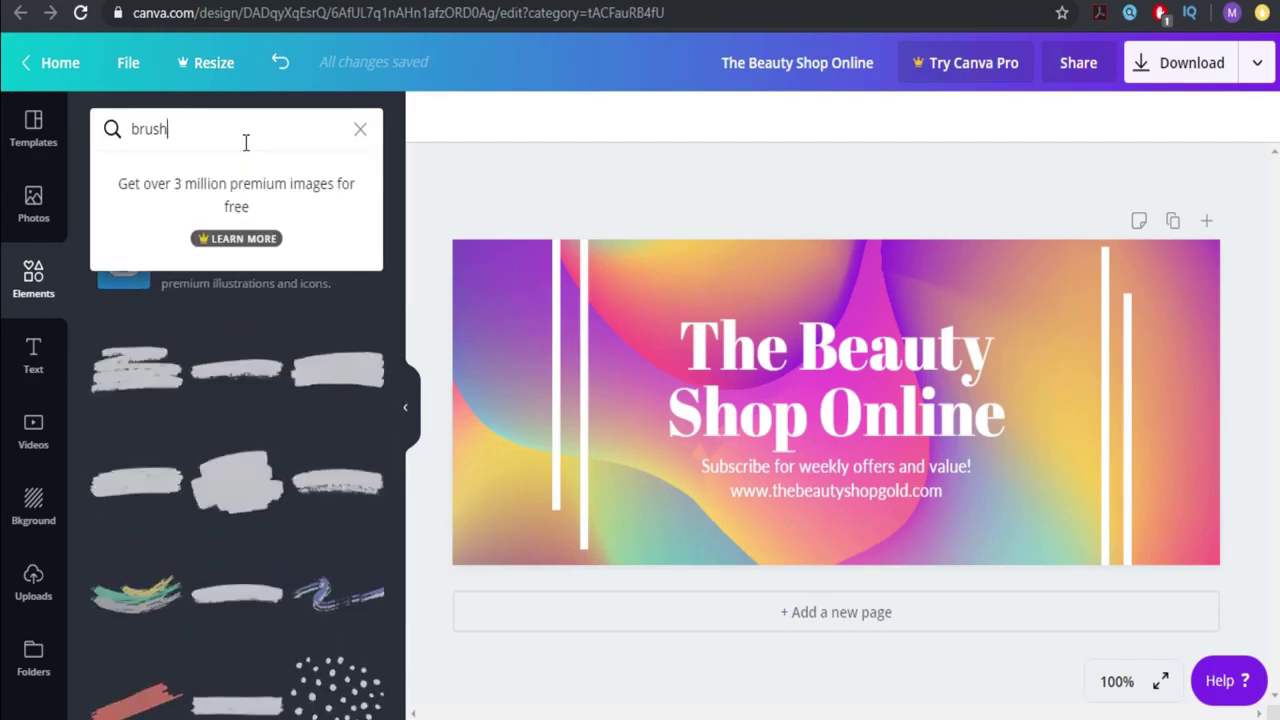
type("lady")
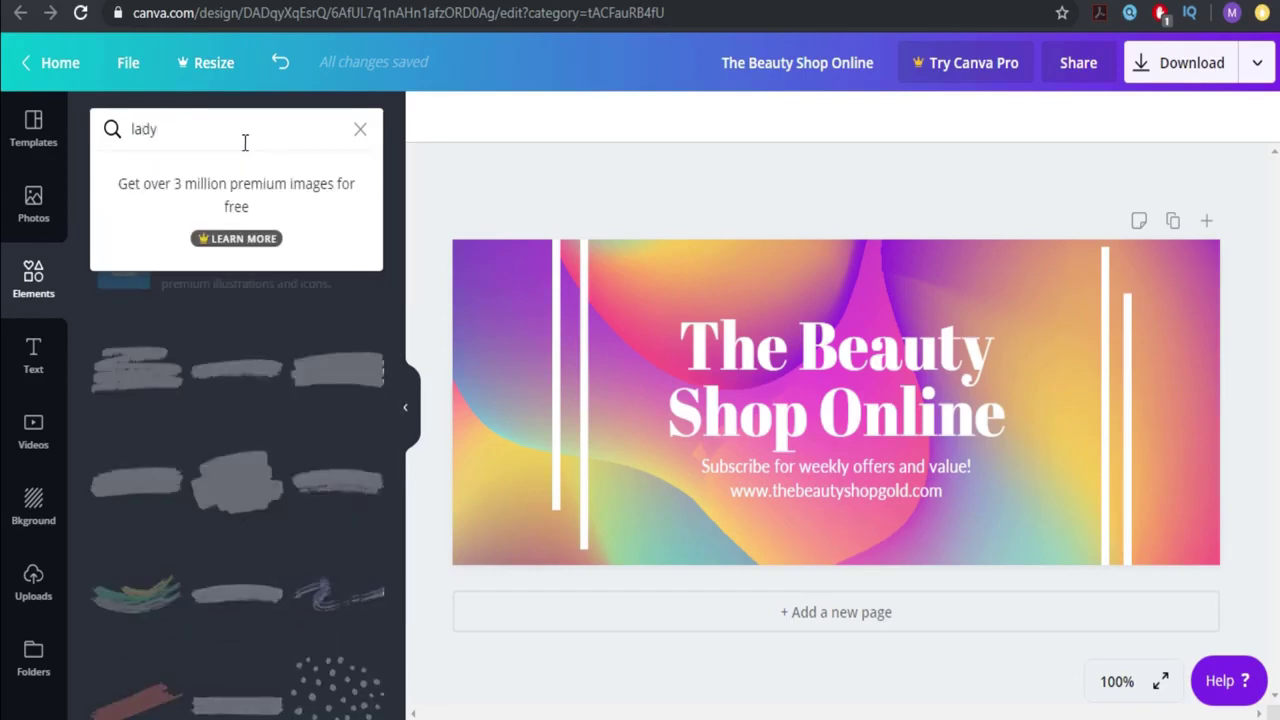
key("Return")
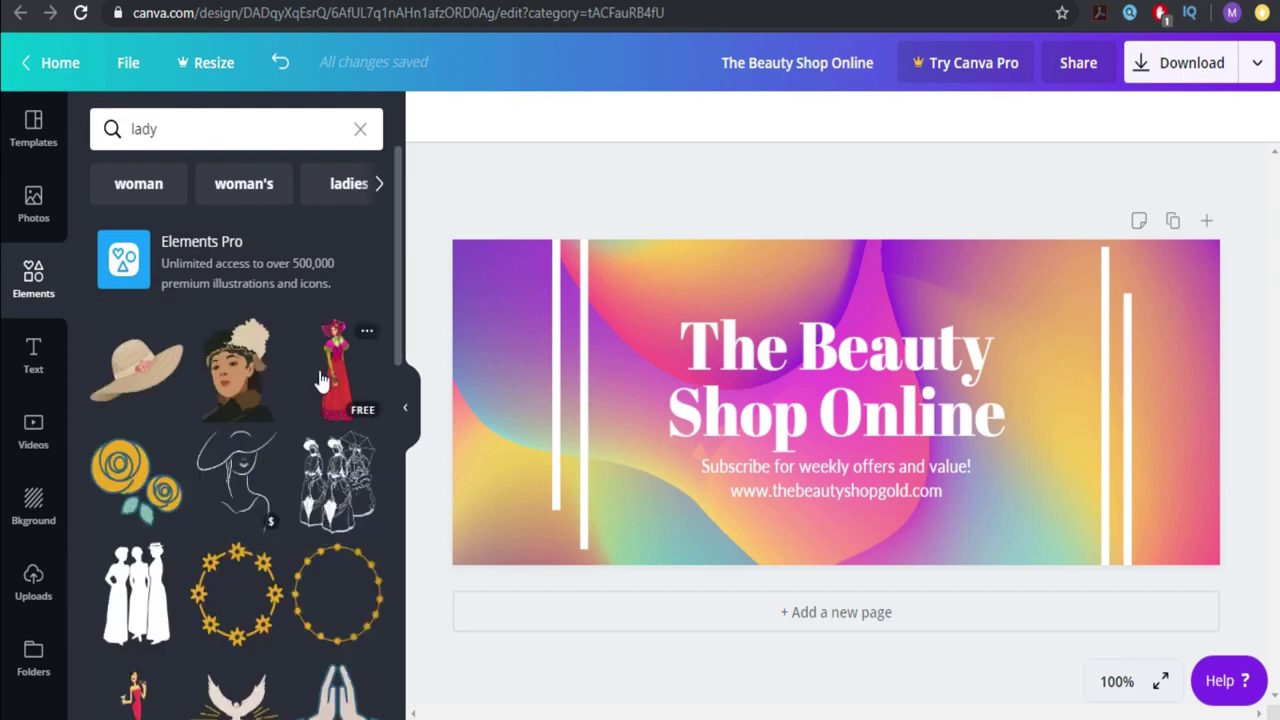
scroll(240, 380, "down", 2)
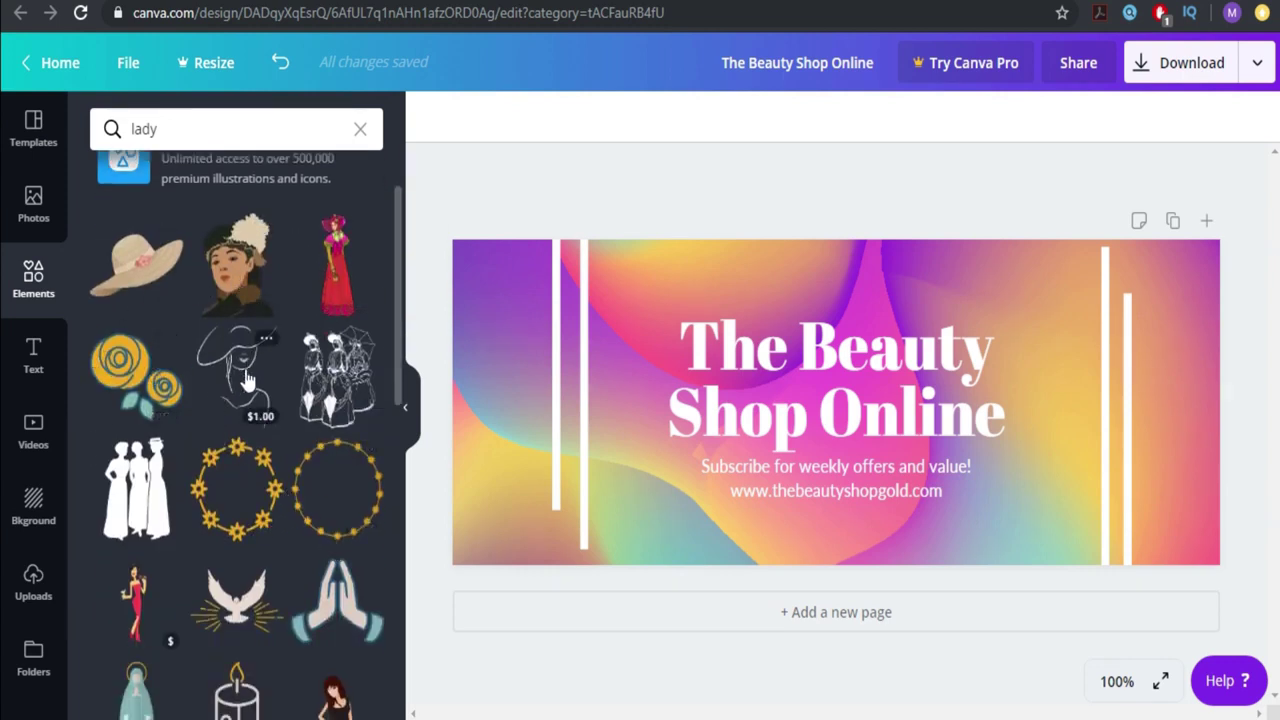
scroll(240, 378, "down", 4)
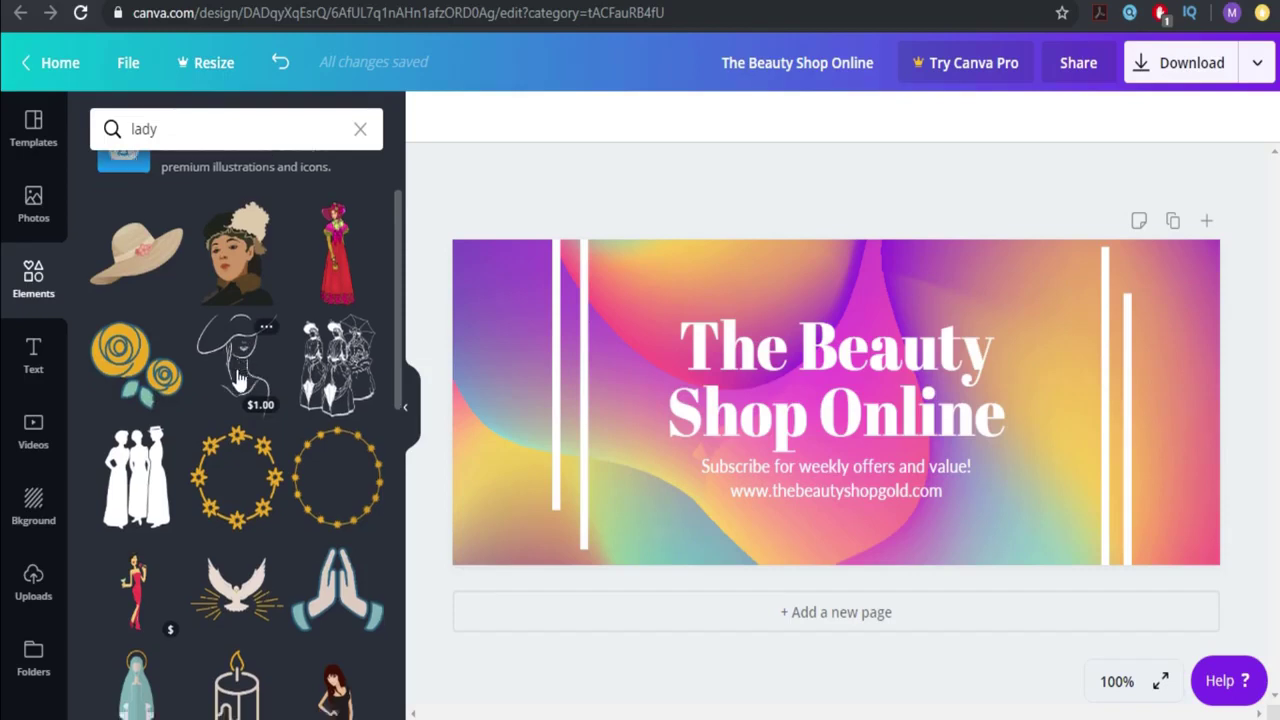
scroll(332, 400, "down", 2)
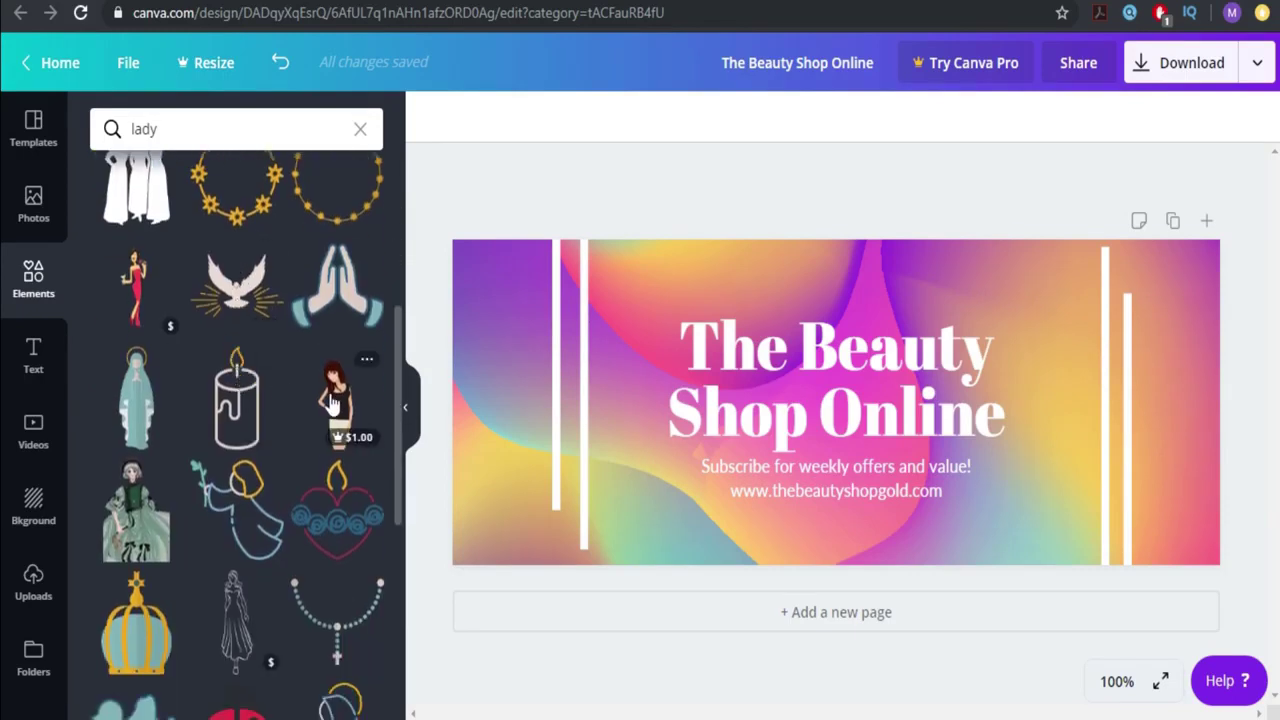
scroll(200, 430, "down", 4)
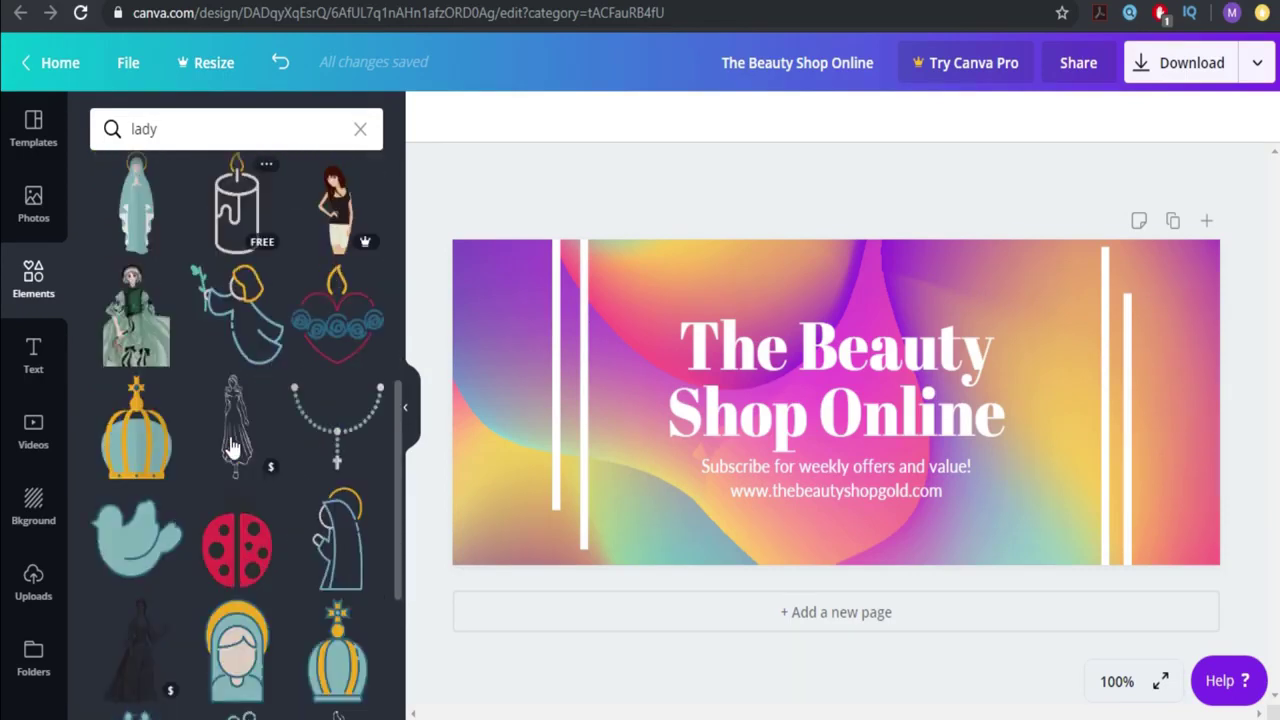
scroll(312, 530, "down", 2)
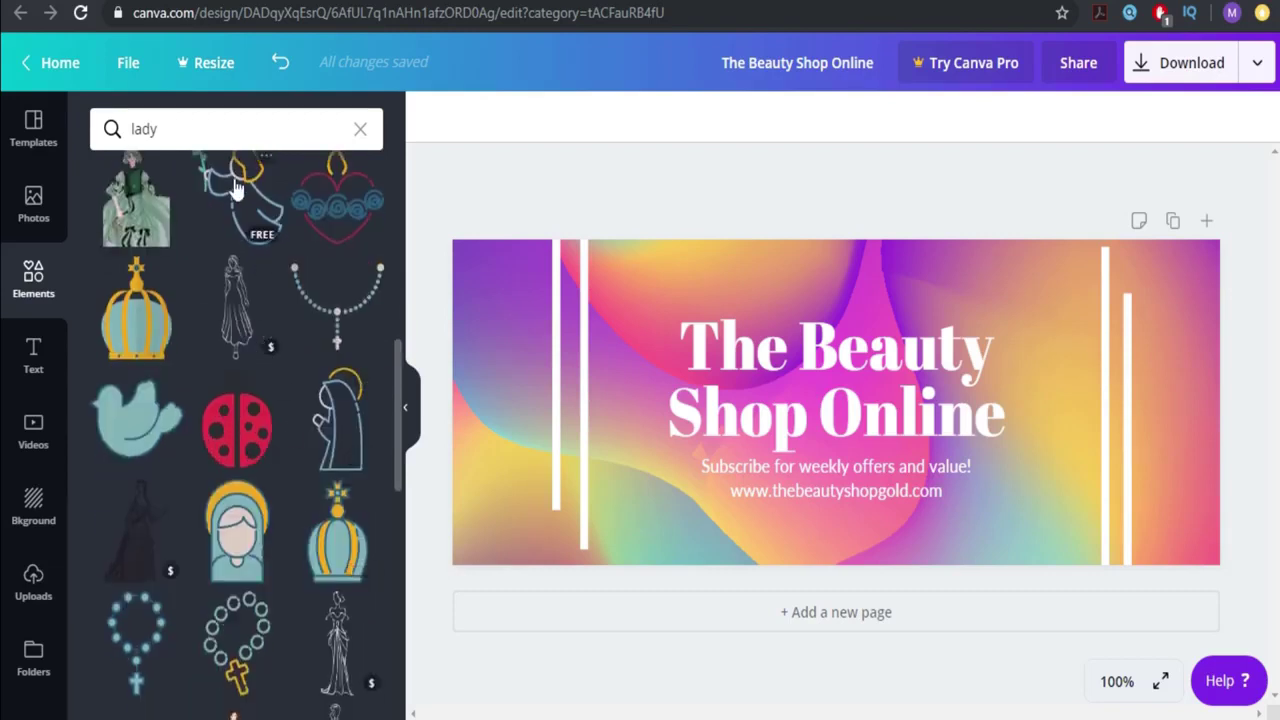
Search the elements for "girl" and add the illustration of the girl in a black beret and turquoise outfit to the cover
left_click(236, 140)
type("girk")
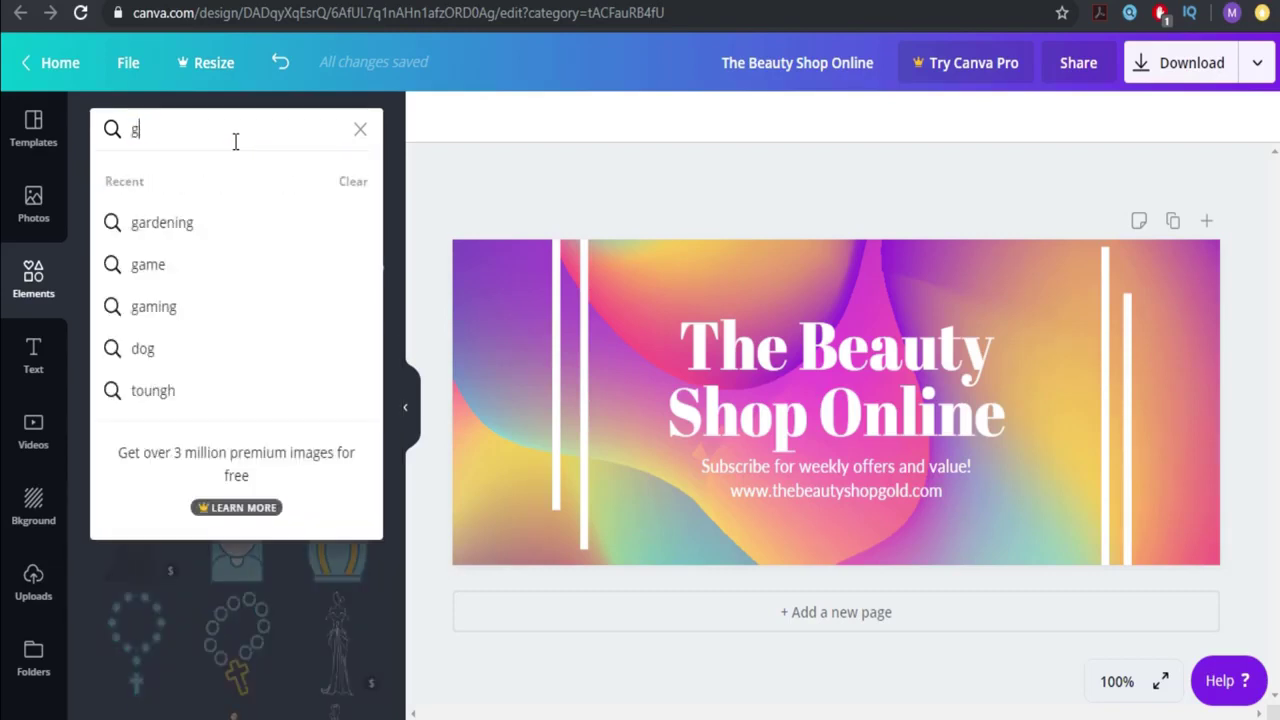
key("Return")
left_click(236, 140)
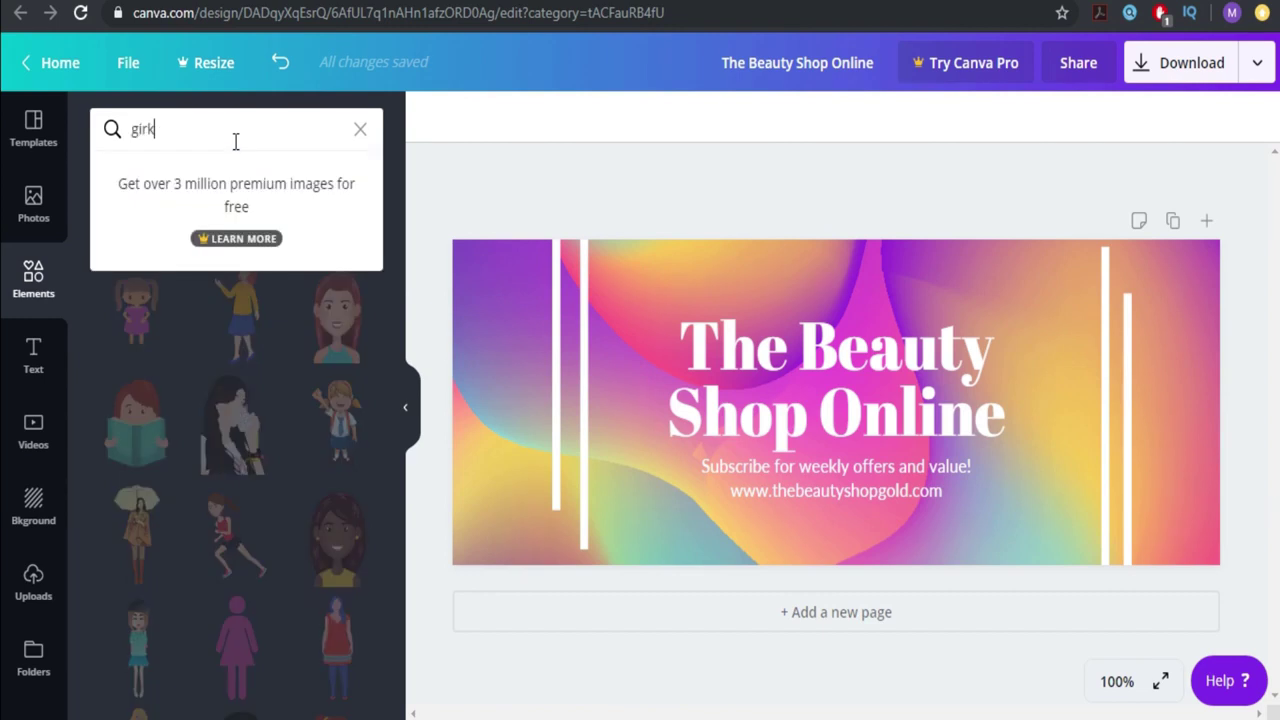
key("BackSpace")
type("l")
key("Return")
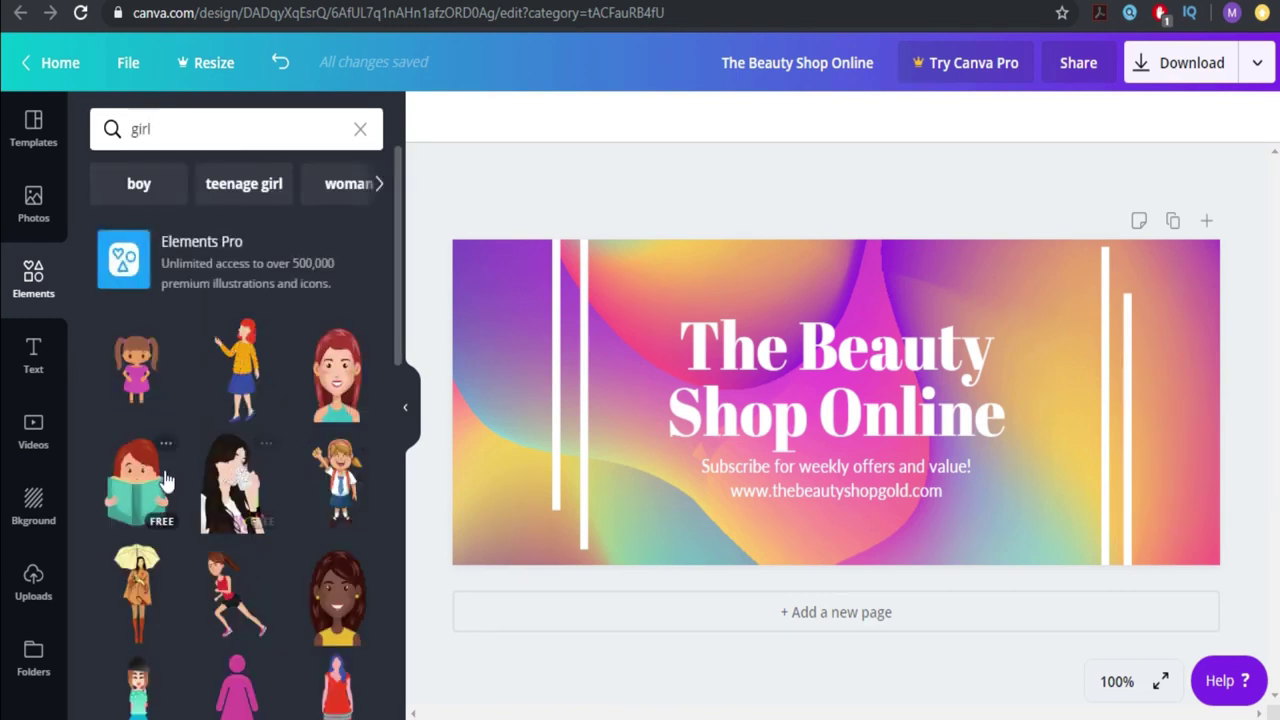
scroll(165, 460, "down", 1)
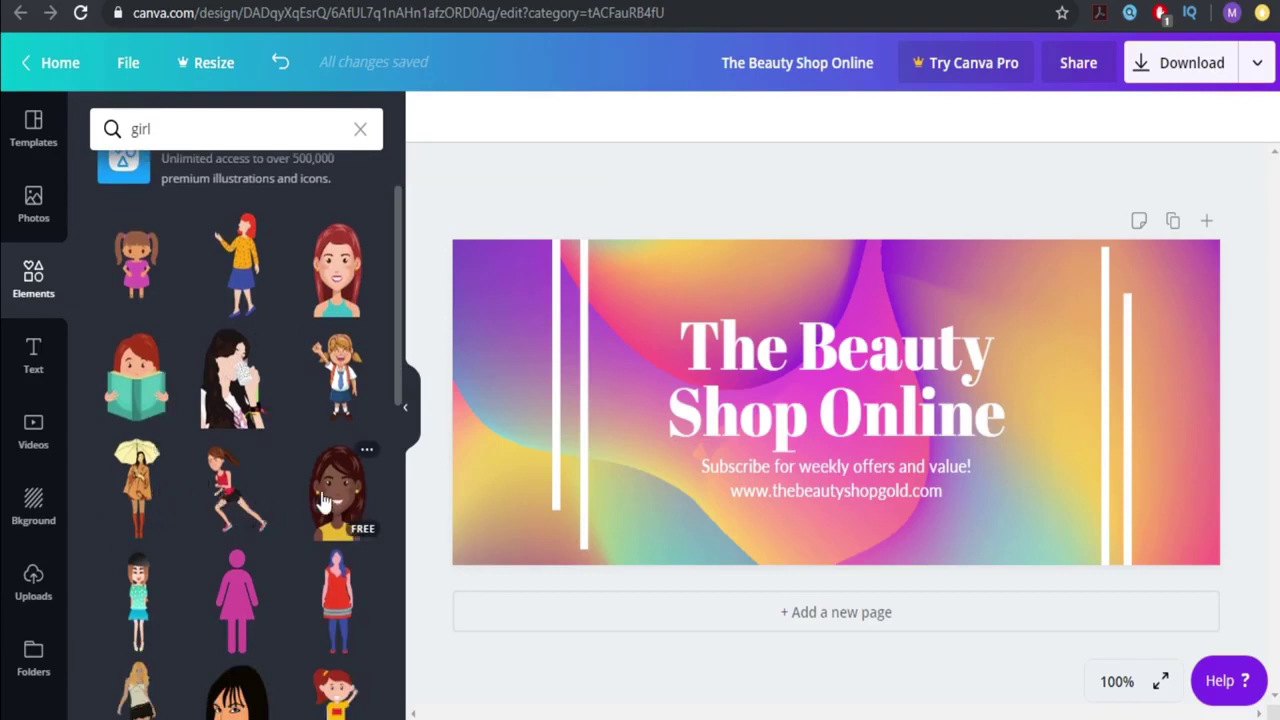
left_click(143, 600)
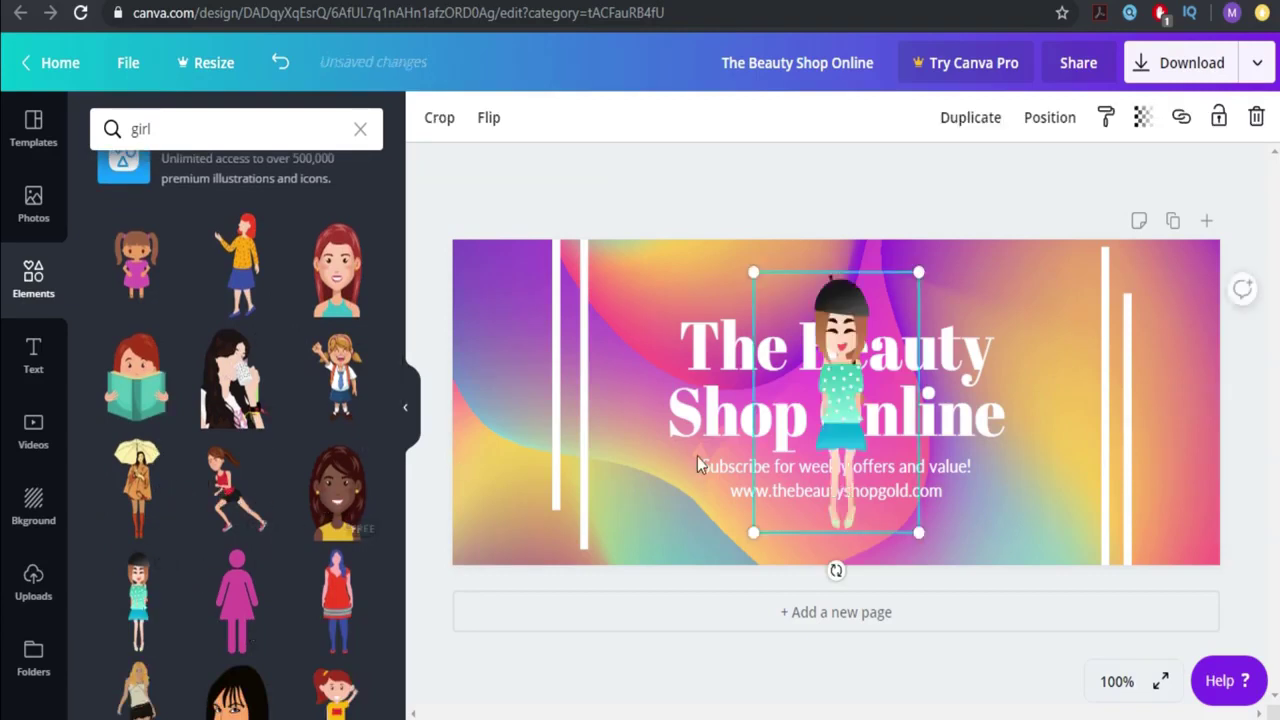
Place the girl between the title and the white lines on its right, and enlarge her to nearly the cover's full height
left_click_drag(832, 420, 1048, 455)
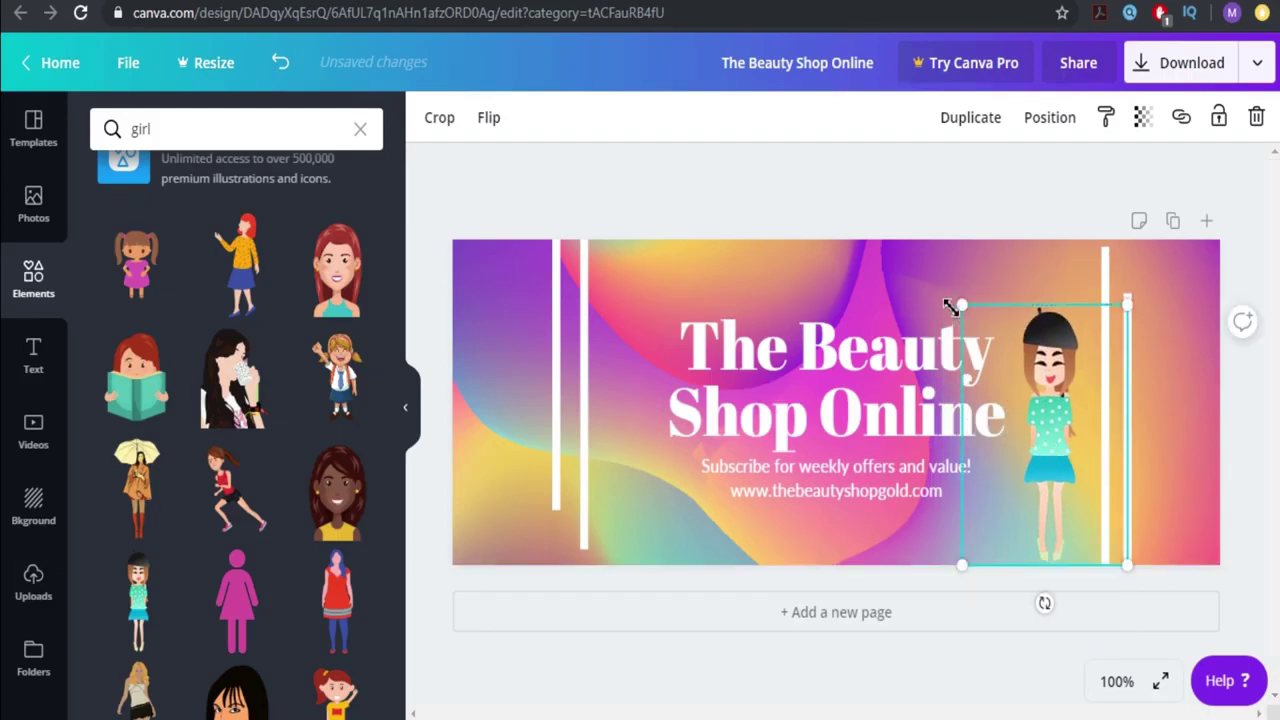
left_click_drag(952, 306, 946, 256)
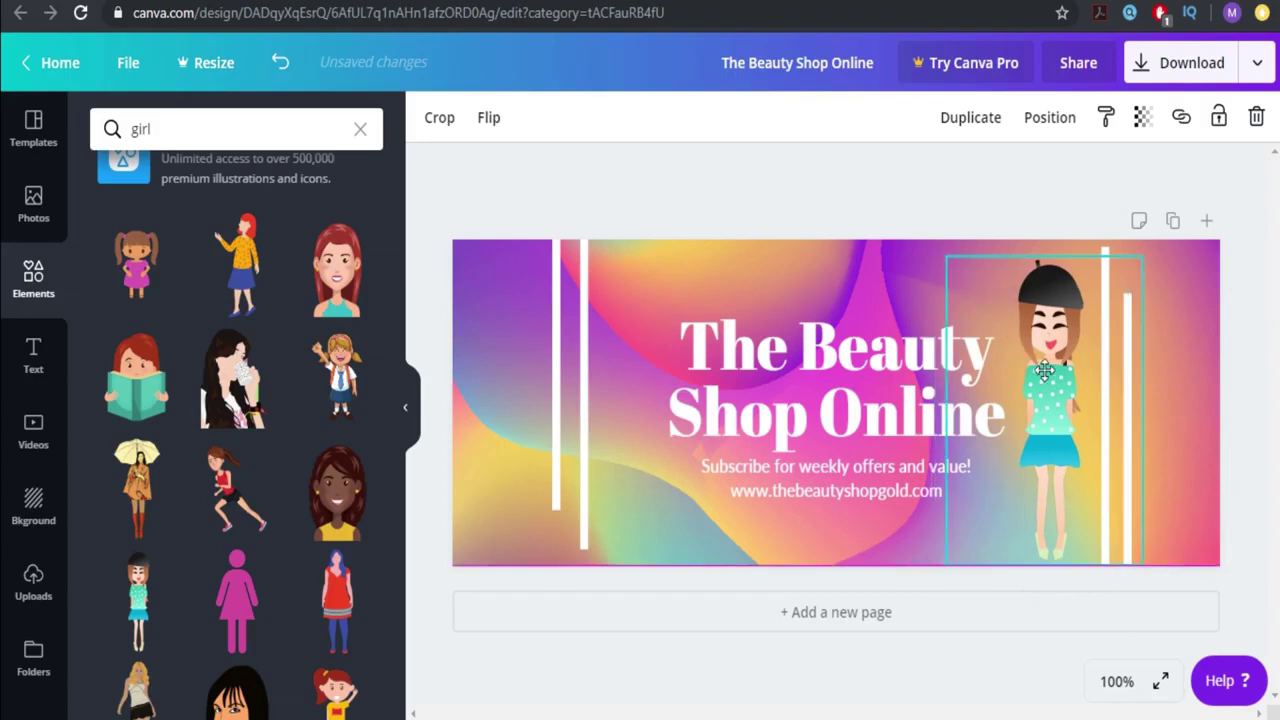
left_click_drag(1044, 371, 1050, 371)
left_click(697, 167)
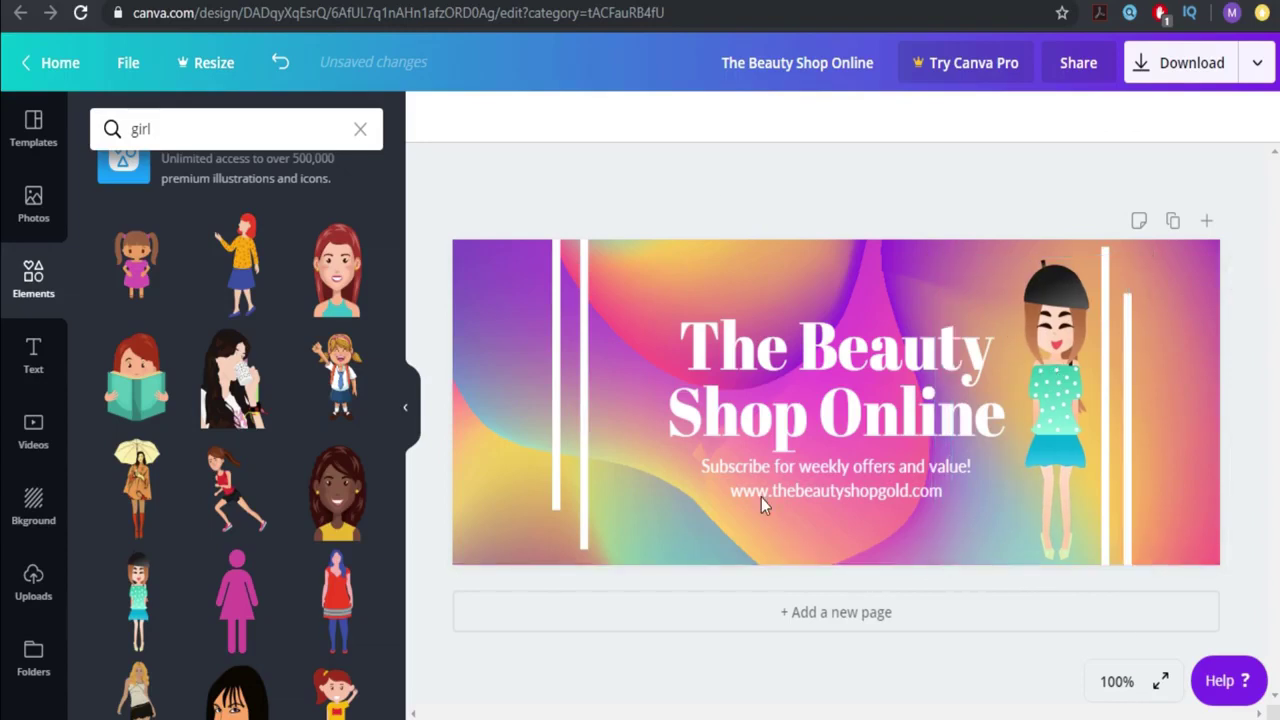
Shift the title and the two lines beneath it to the left, and move the girl slightly left and up, clear of the white lines
left_click_drag(642, 268, 879, 570)
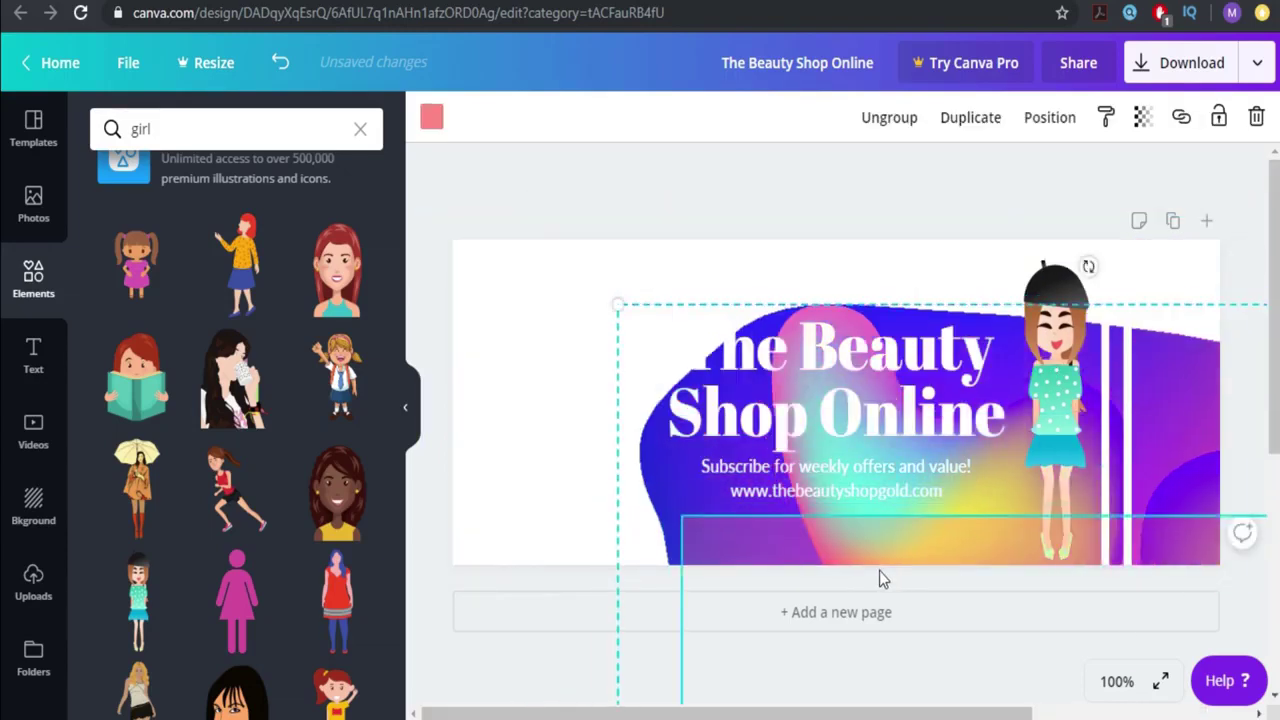
key("ctrl+z")
left_click(770, 400)
left_click_drag(770, 400, 719, 393)
left_click_drag(1039, 400, 1002, 383)
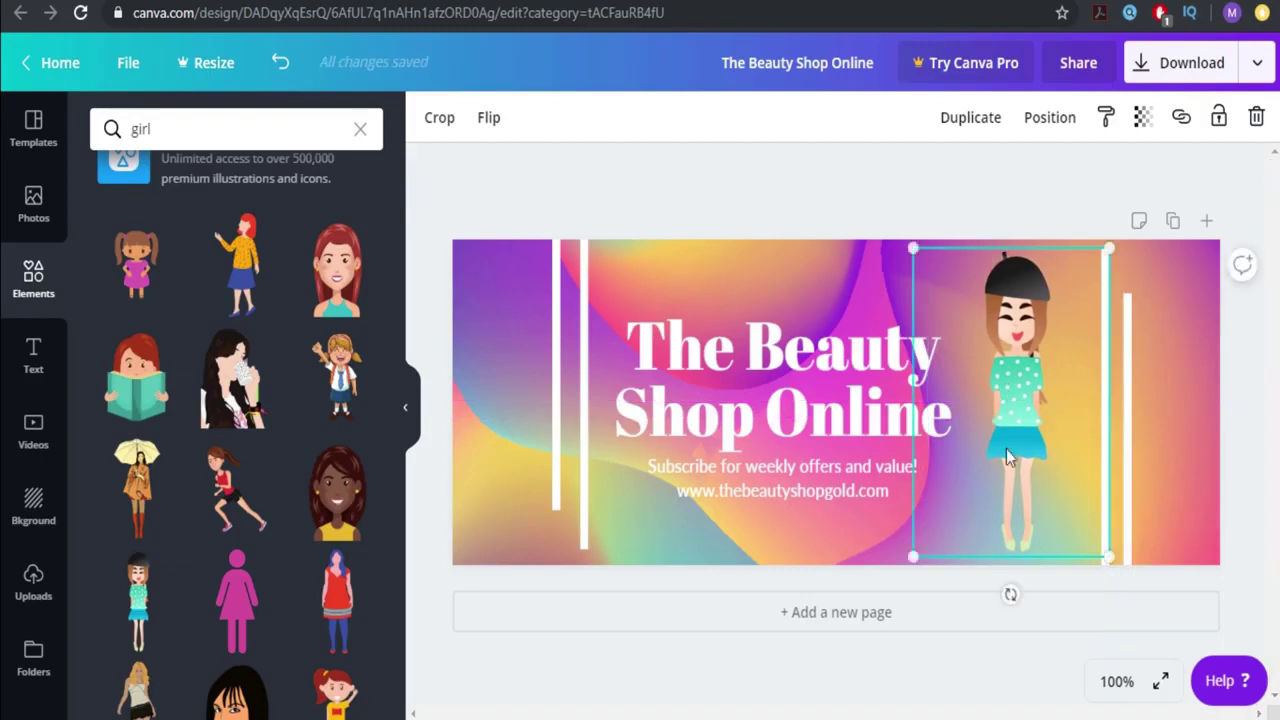